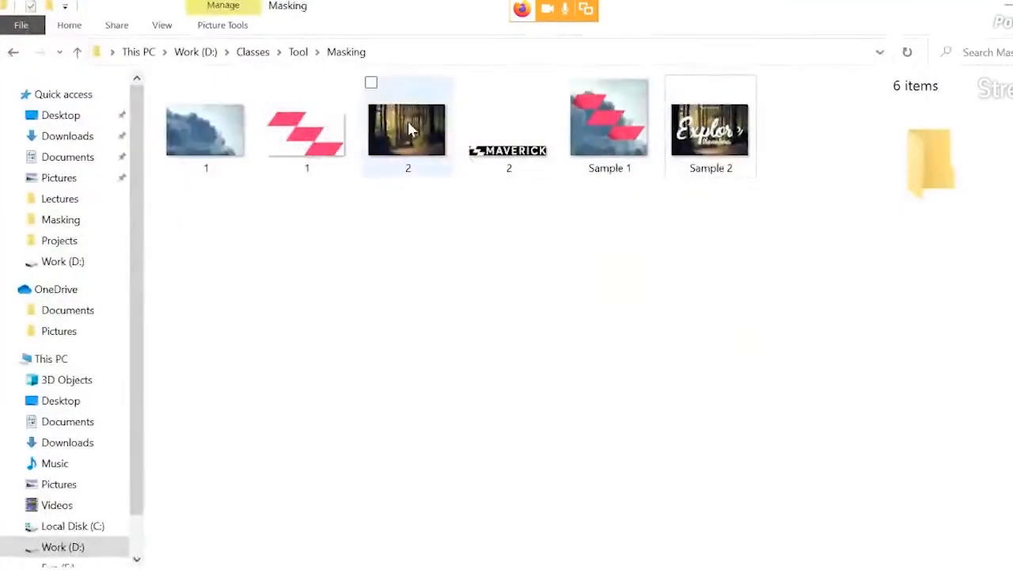
Step: Open the forest photo 2.jpg in Photoshop and add the white text "Explore" near its middle
left_click_drag(408, 125, 483, 334)
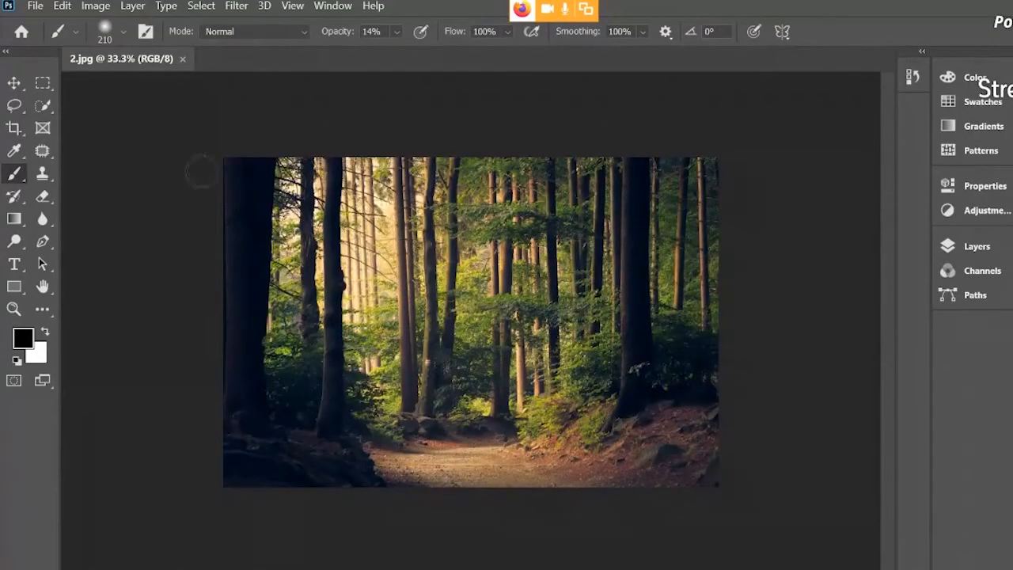
left_click(13, 83)
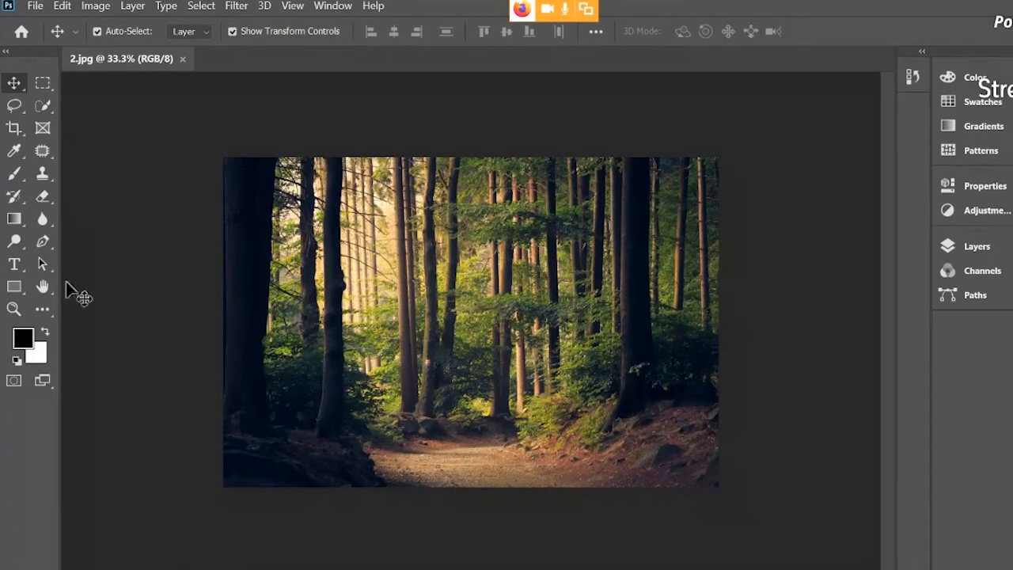
left_click(15, 264)
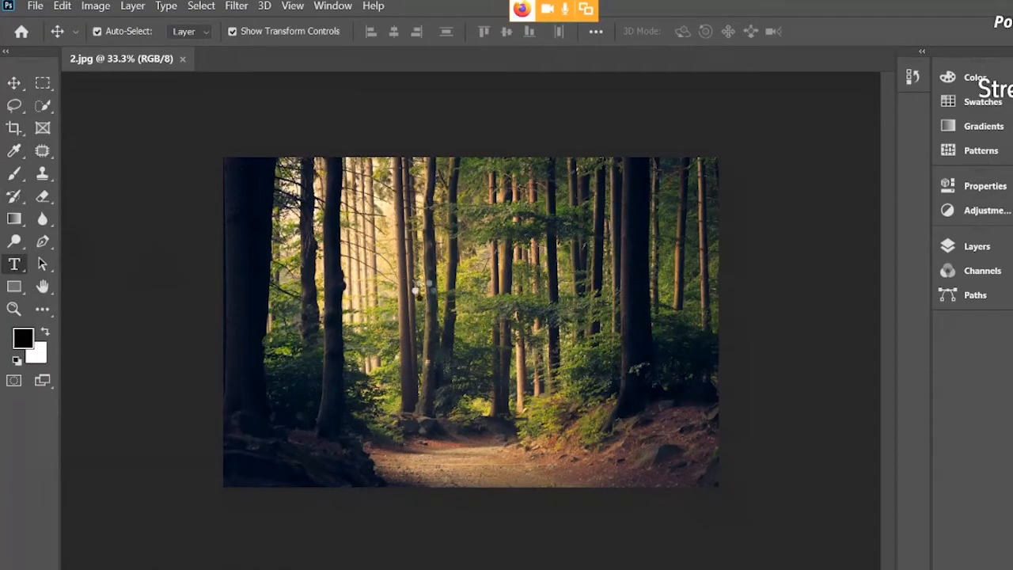
left_click(412, 305)
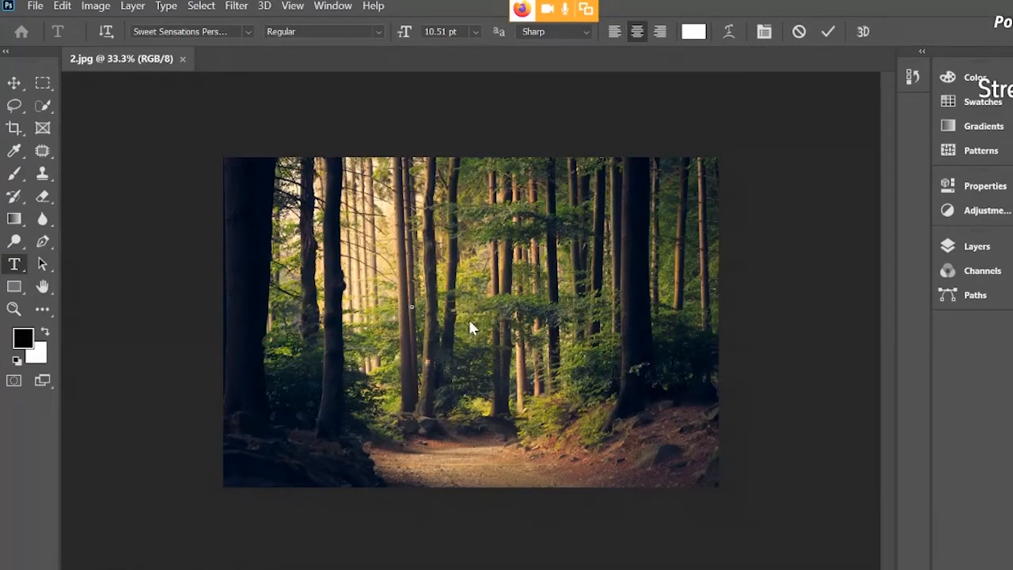
type("Explore")
left_click(14, 83)
Step: Scale the Explore text proportionally to about 8194% and centre it across the forest photo
key("ctrl+t")
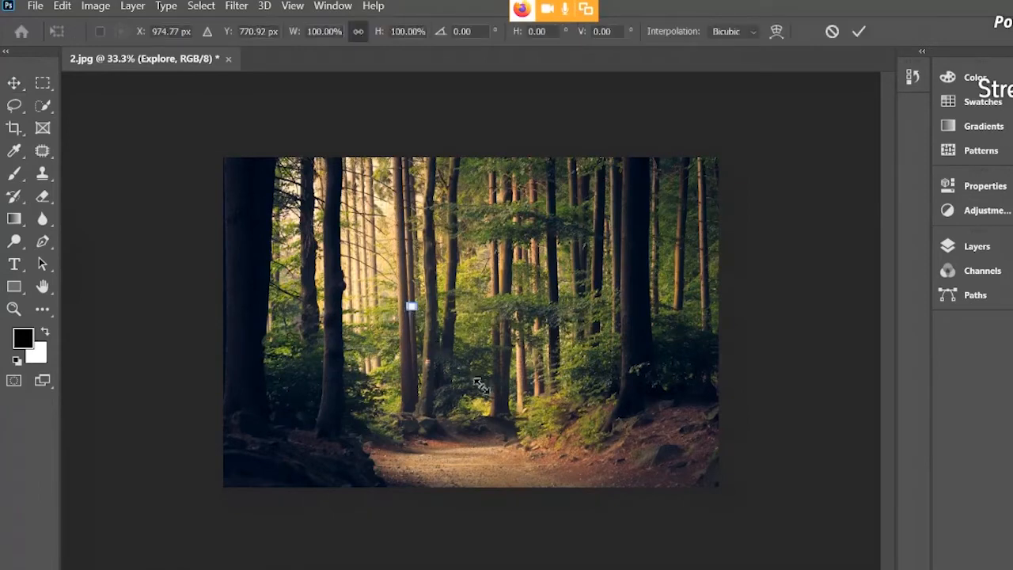
left_click_drag(413, 308, 532, 432)
left_click_drag(506, 358, 483, 356)
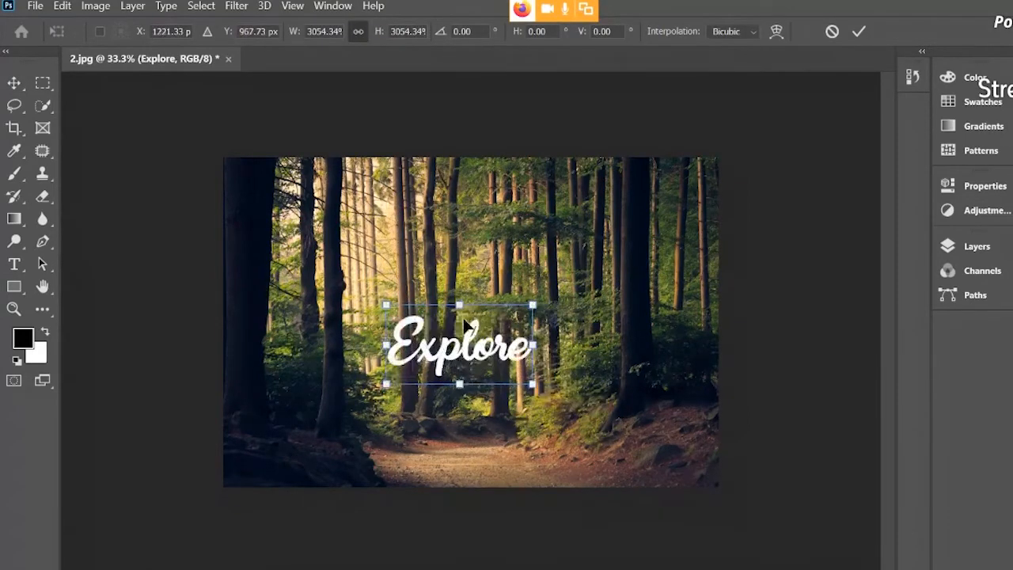
left_click_drag(460, 305, 479, 335)
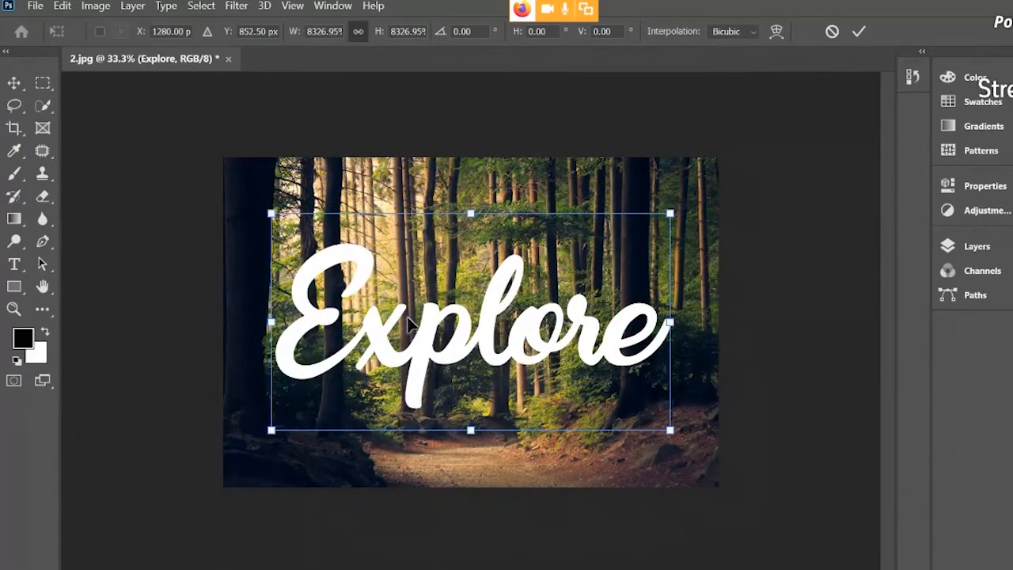
left_click_drag(470, 212, 474, 199)
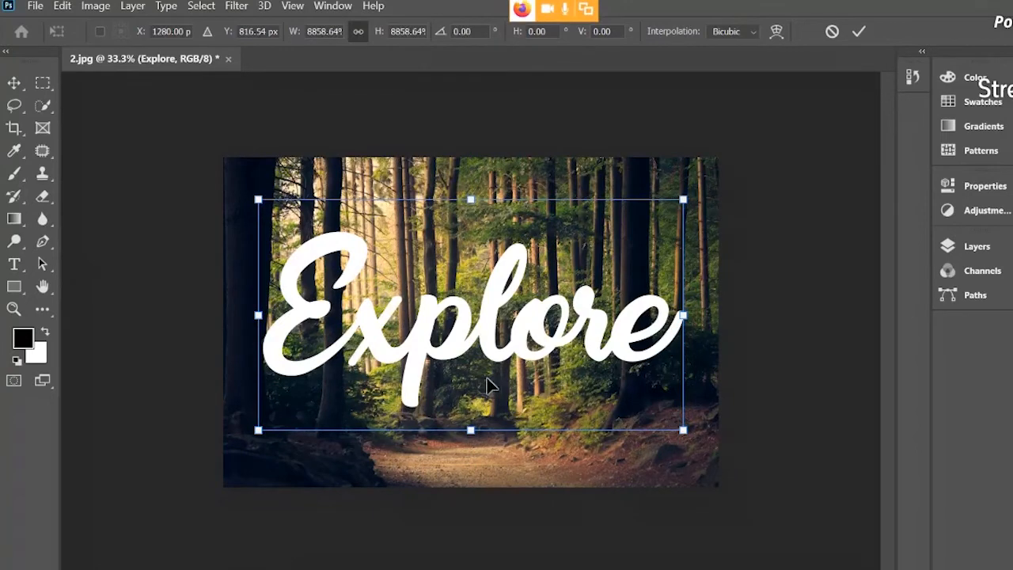
mouse_move(470, 429)
left_mouse_down()
mouse_move(470, 403)
mouse_move(471, 412)
left_mouse_up()
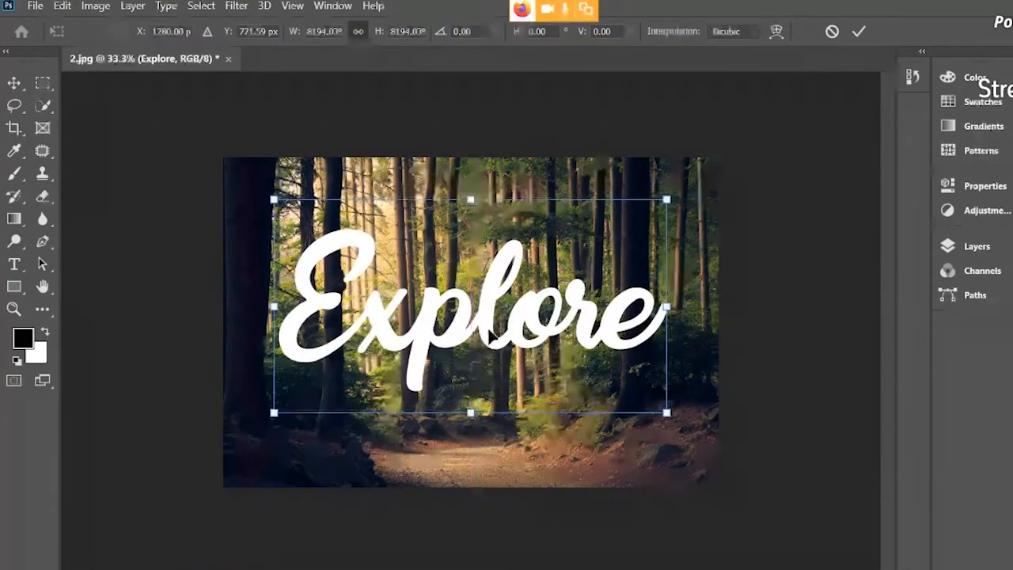
left_click_drag(488, 330, 491, 341)
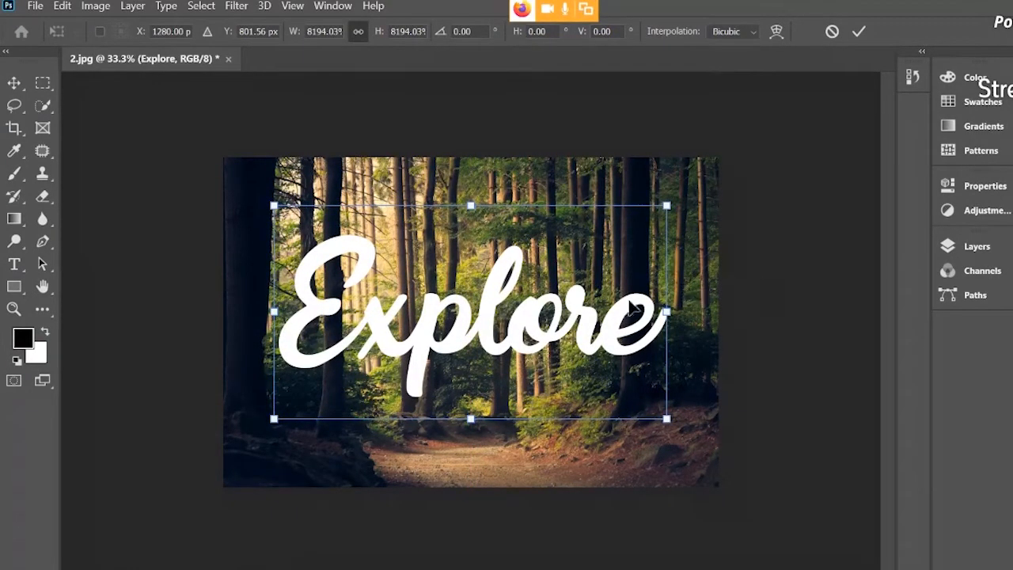
left_click(858, 31)
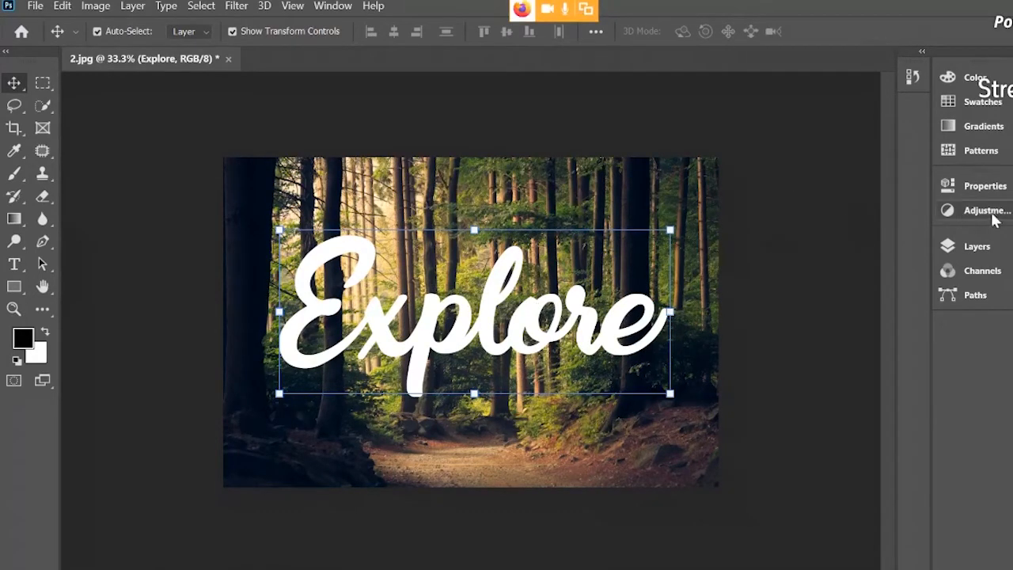
Step: Unlock the background layer and add a layer mask to the Explore text layer
left_click(959, 247)
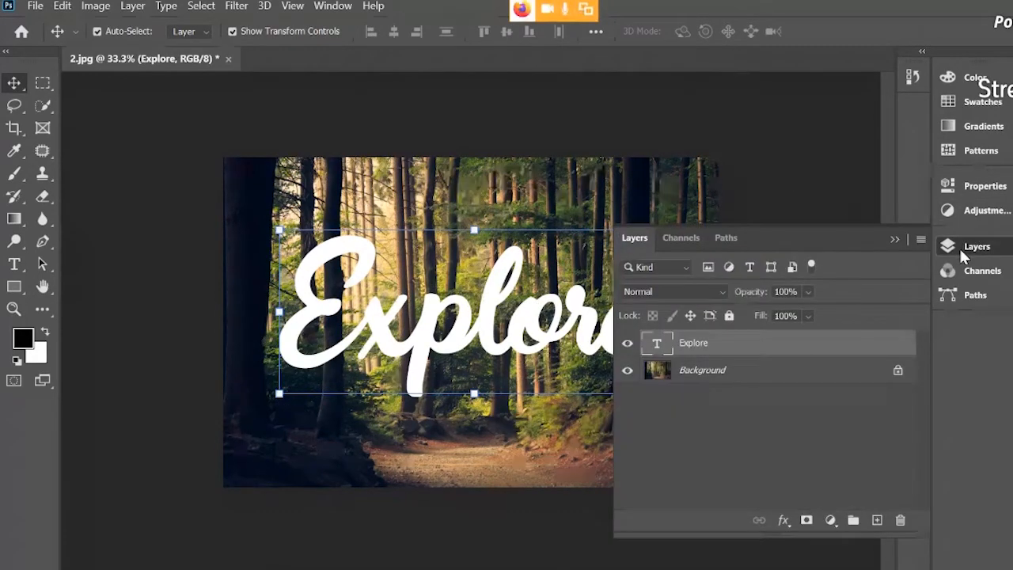
left_click(897, 371)
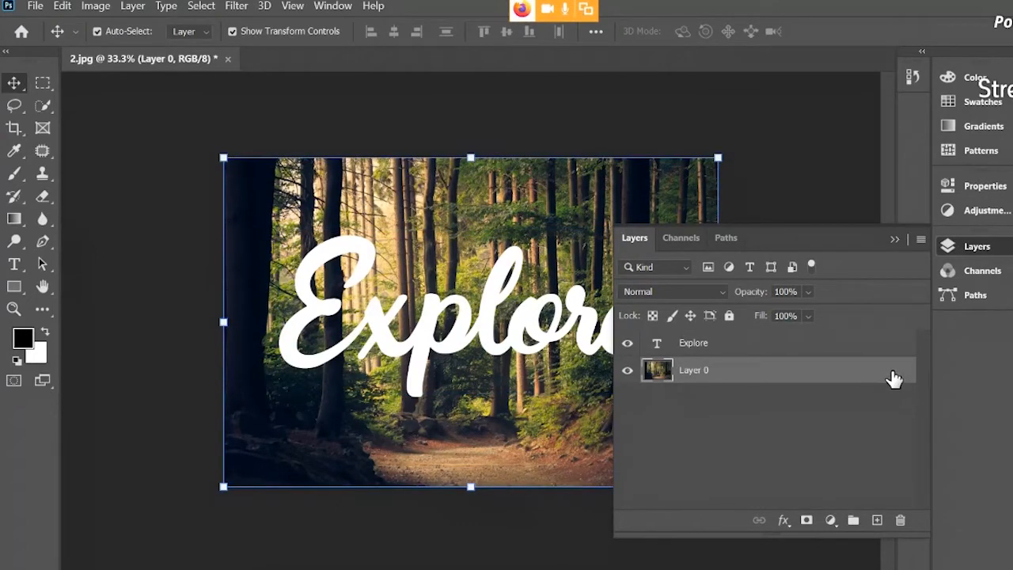
left_click(711, 346)
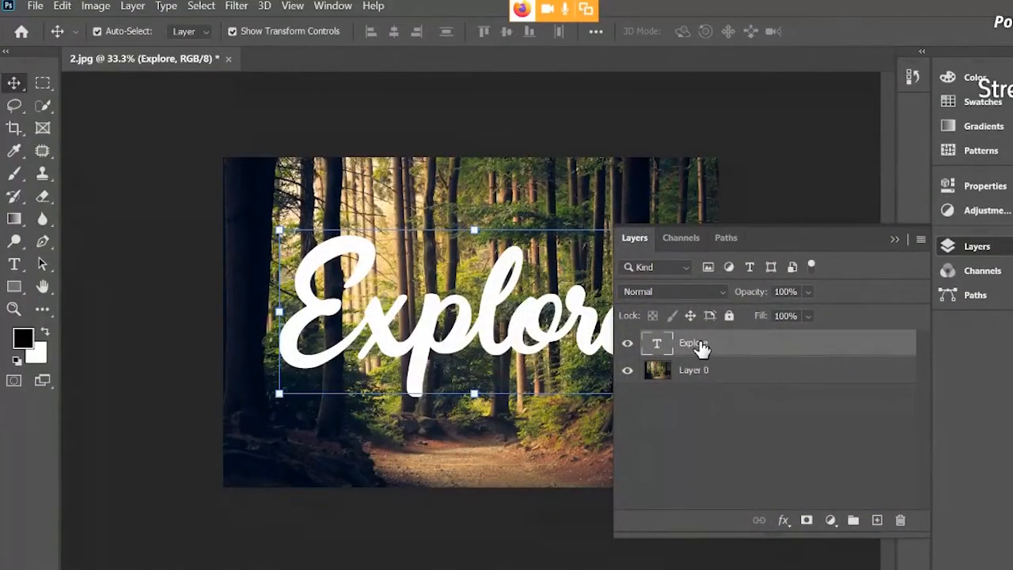
left_click(807, 523)
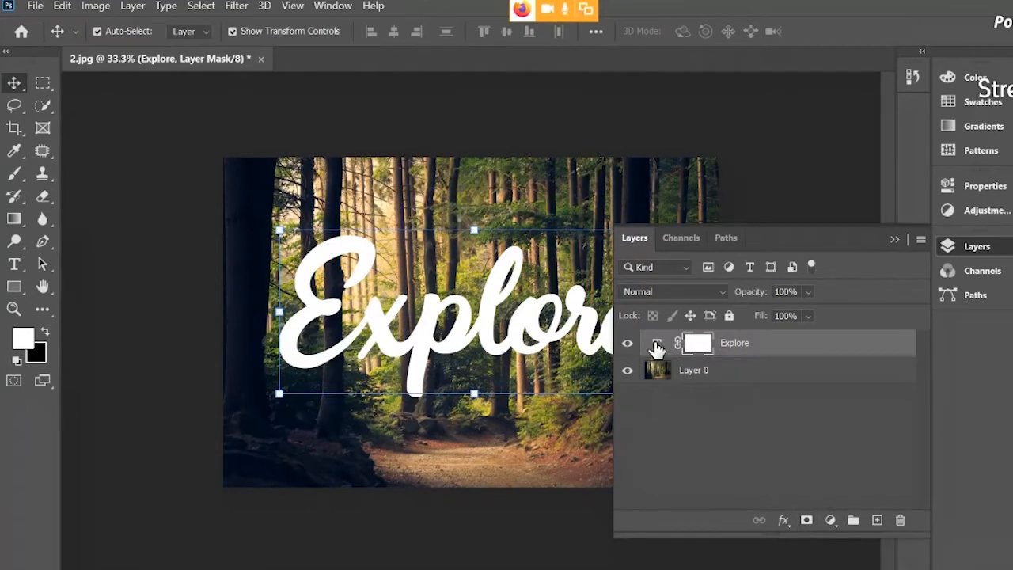
left_click(893, 240)
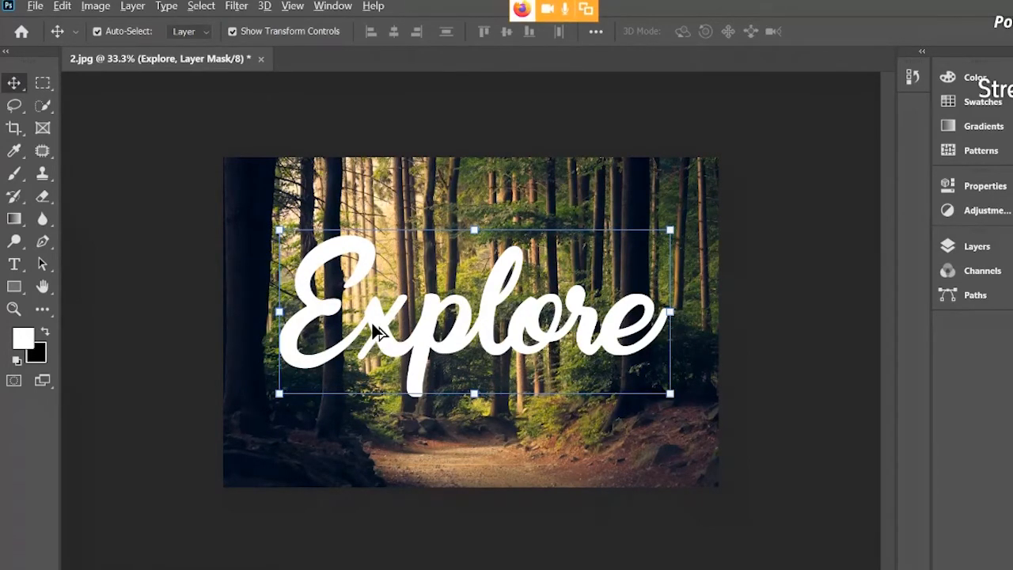
Step: Set up a Soft Round brush at 70 px with 0% hardness and 100% opacity
scroll(379, 333, "up", 3)
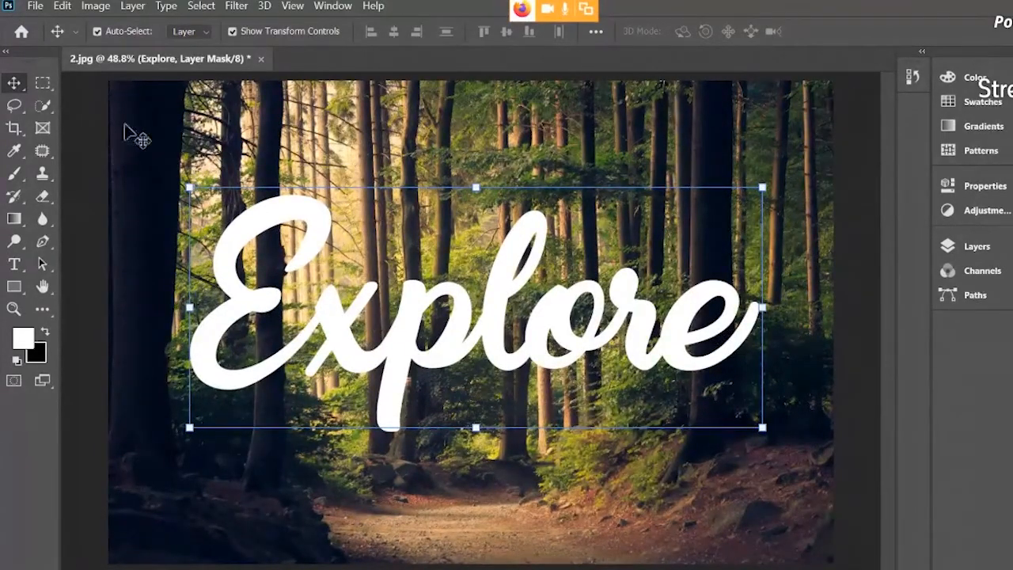
left_click(16, 175)
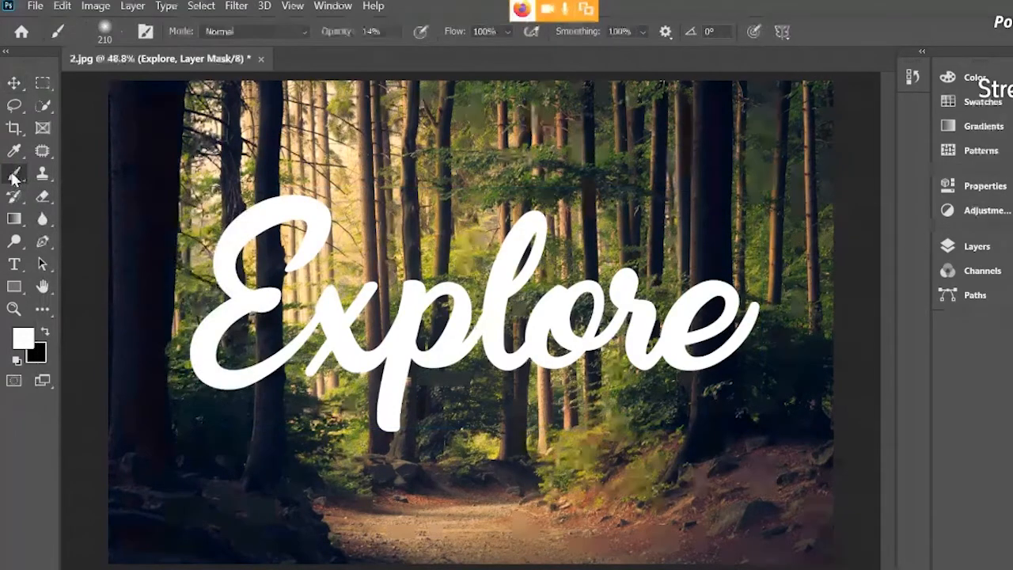
left_click(122, 32)
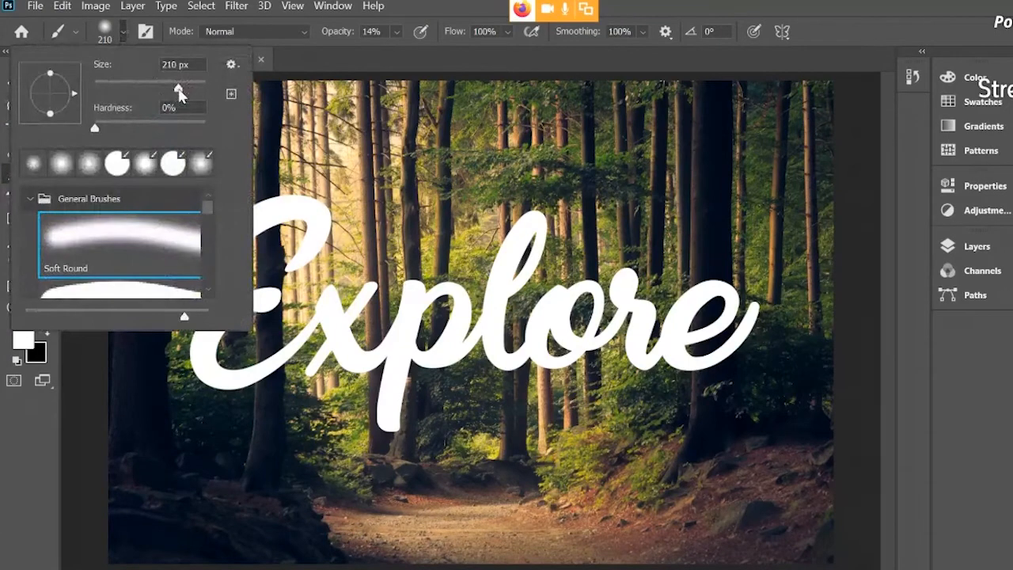
left_click_drag(178, 87, 133, 87)
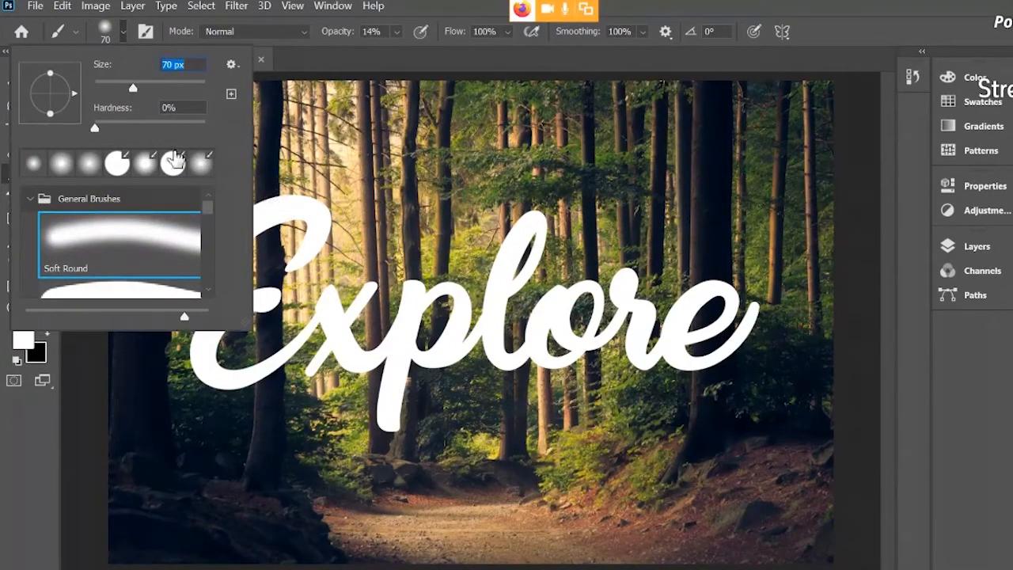
left_click(94, 129)
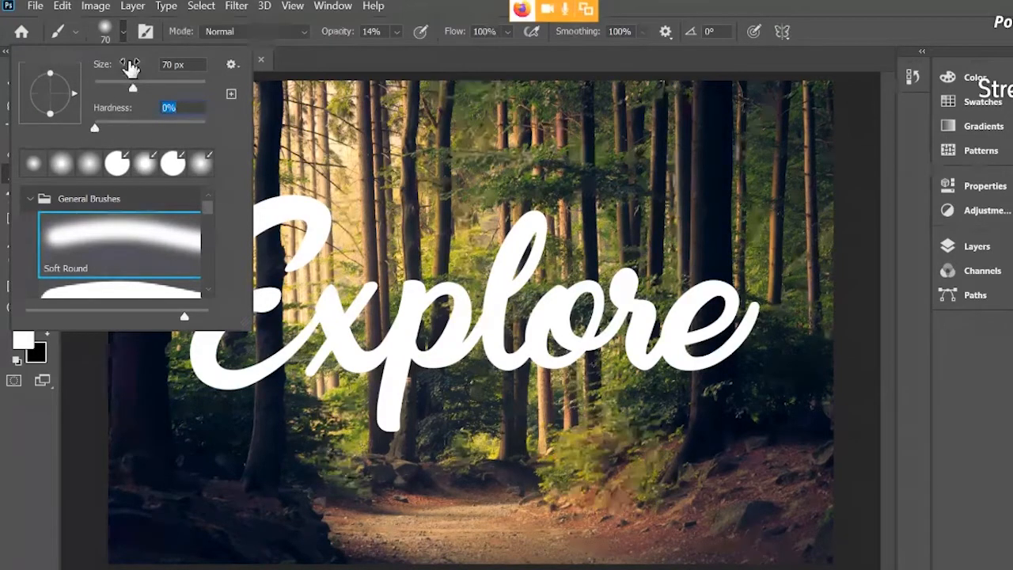
left_click(311, 52)
left_click(396, 30)
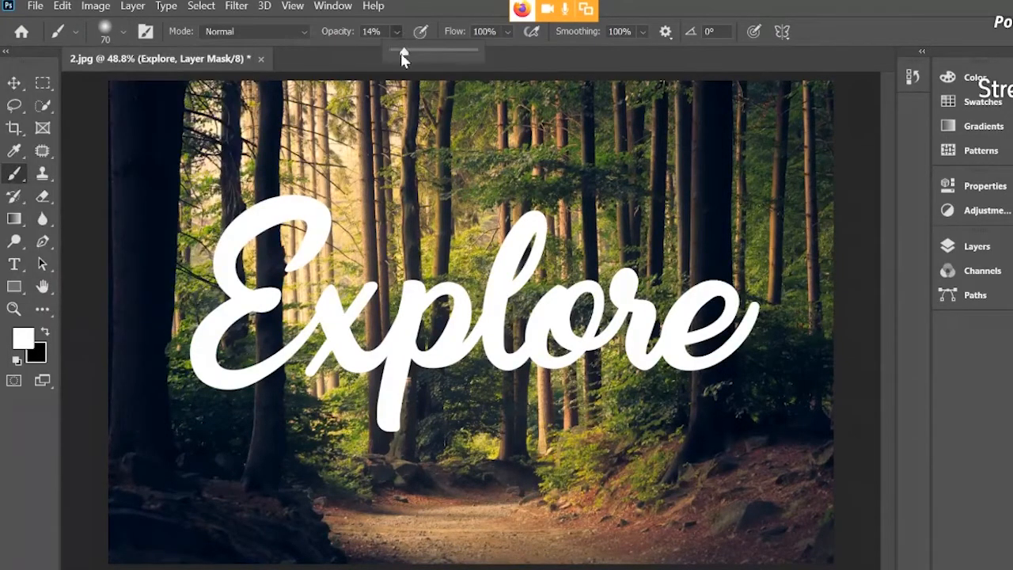
left_click_drag(403, 54, 492, 44)
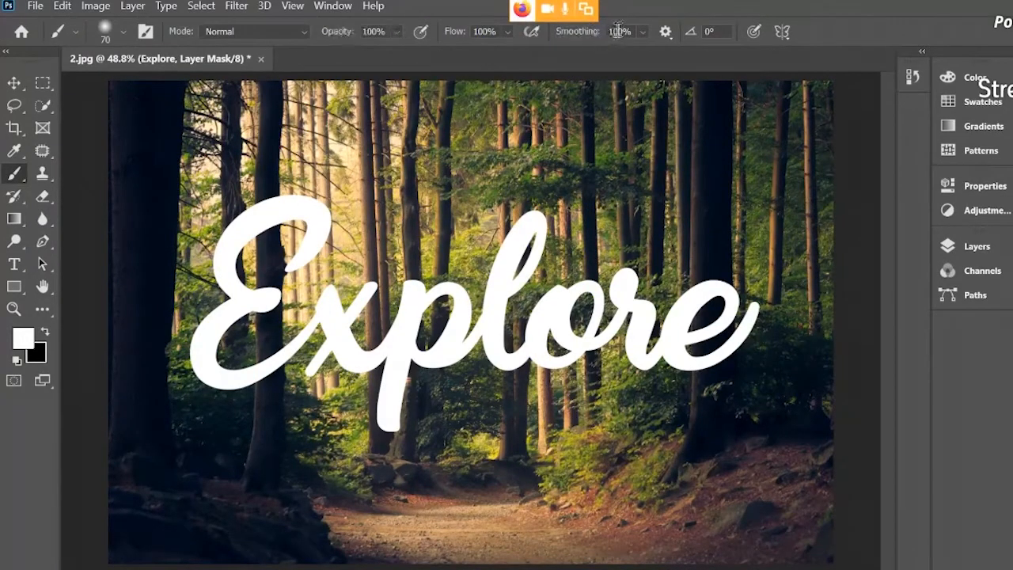
left_click(107, 34)
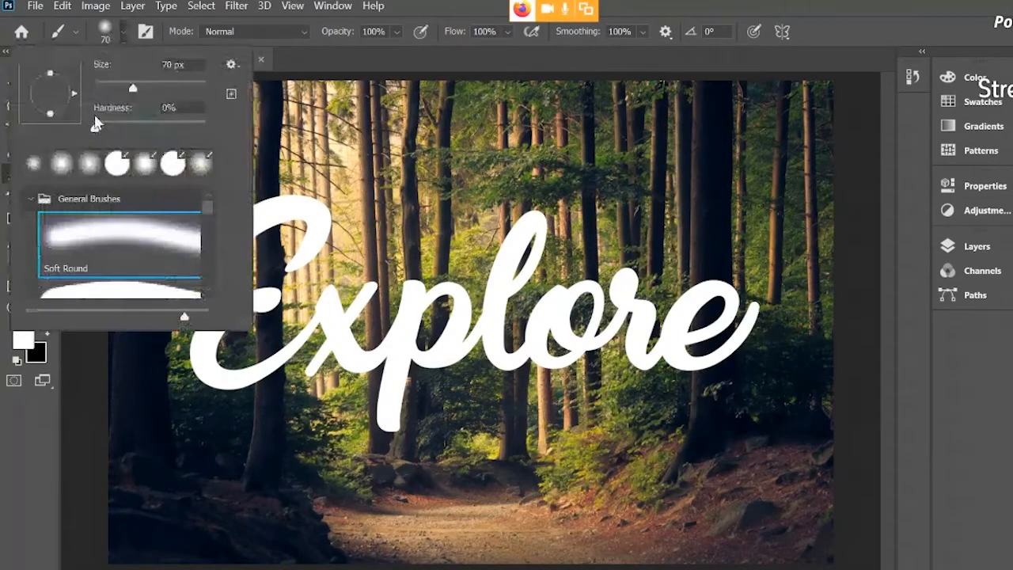
left_click(365, 62)
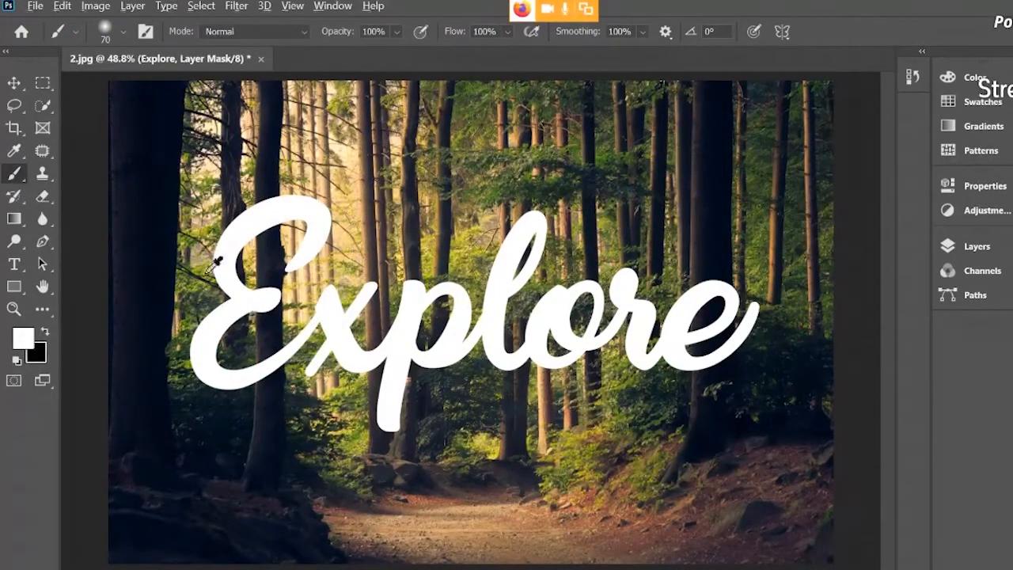
Step: Paint black on the text mask to hide the E's lower stroke where it crosses the dark tree trunk
scroll(217, 261, "up", 3)
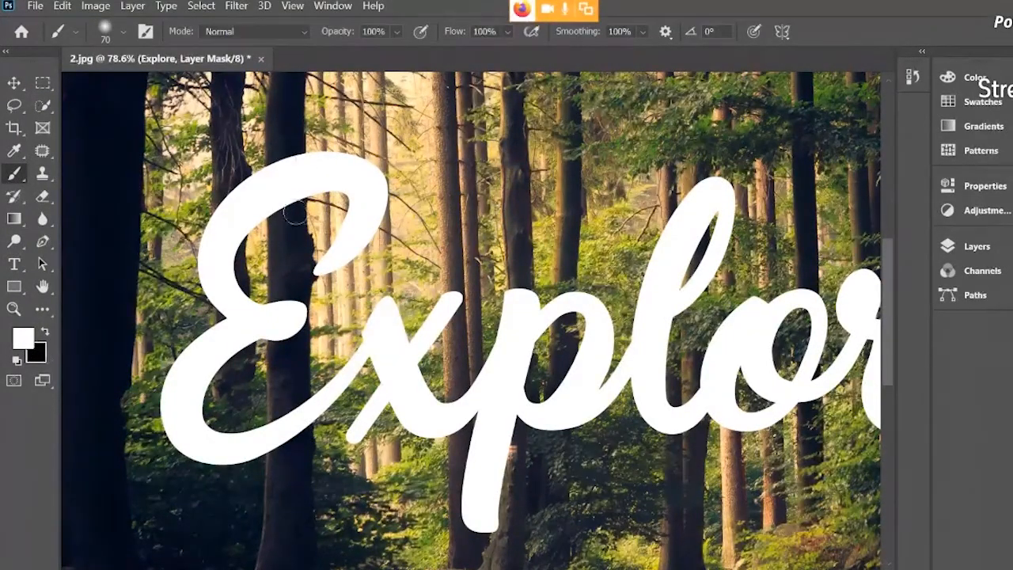
left_click(46, 337)
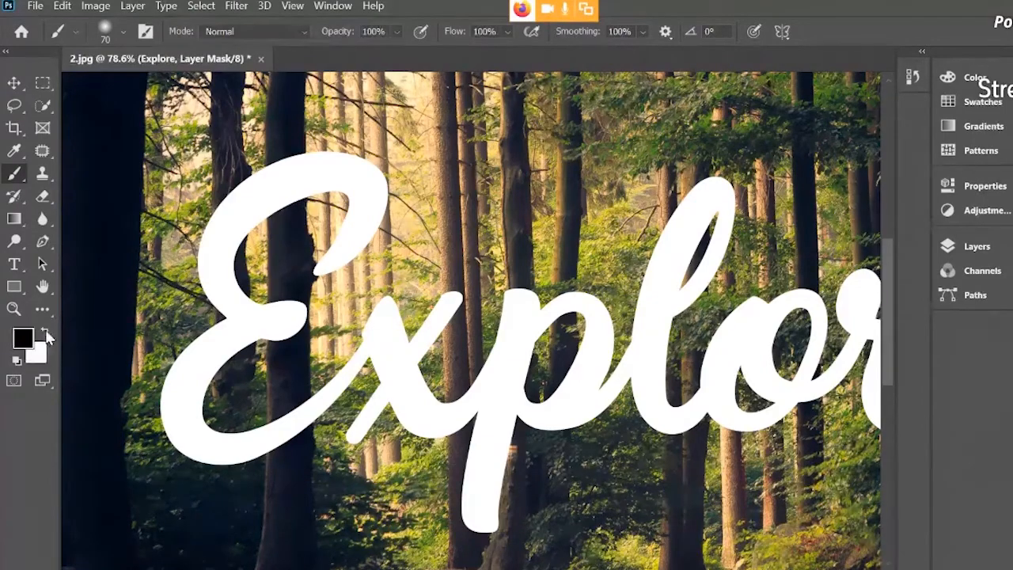
scroll(329, 140, "up", 6)
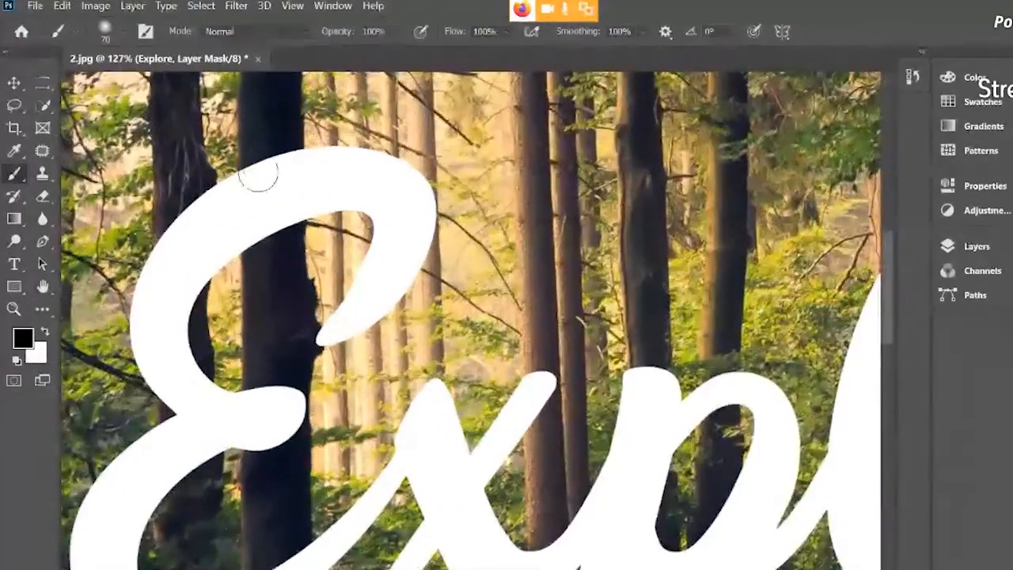
scroll(283, 256, "down", 5)
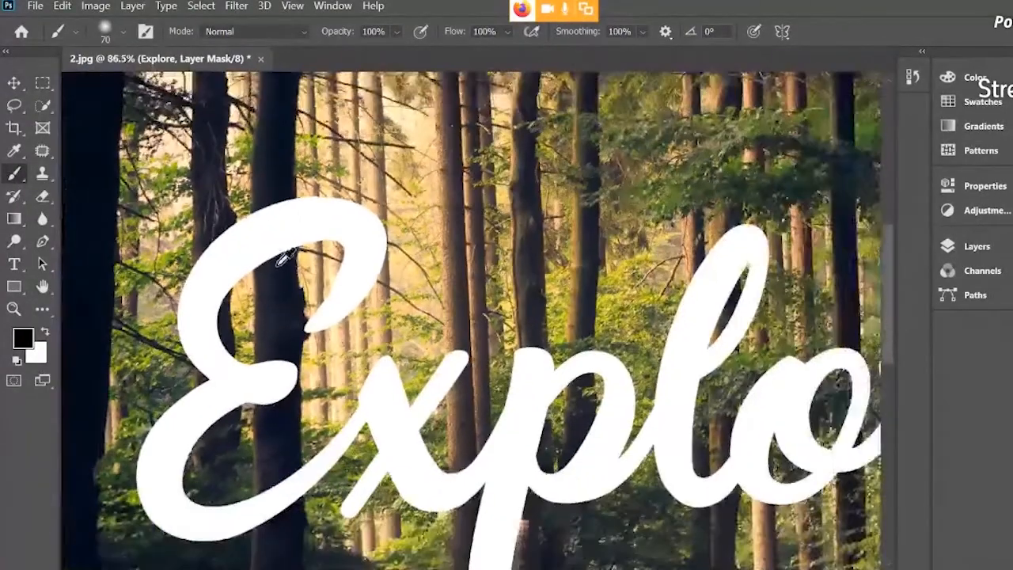
scroll(266, 502, "up", 1)
scroll(285, 491, "up", 4)
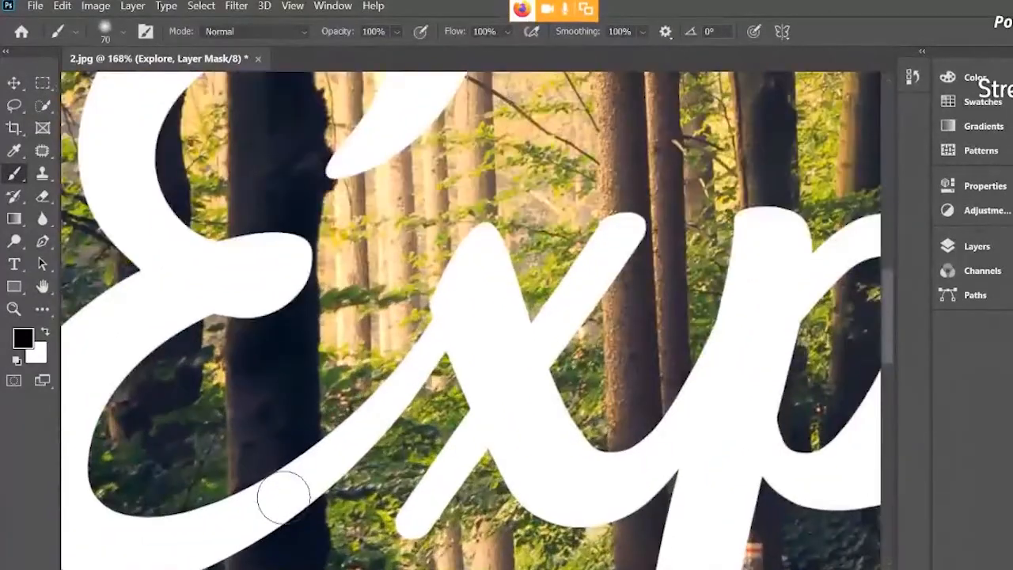
left_click_drag(278, 493, 303, 351)
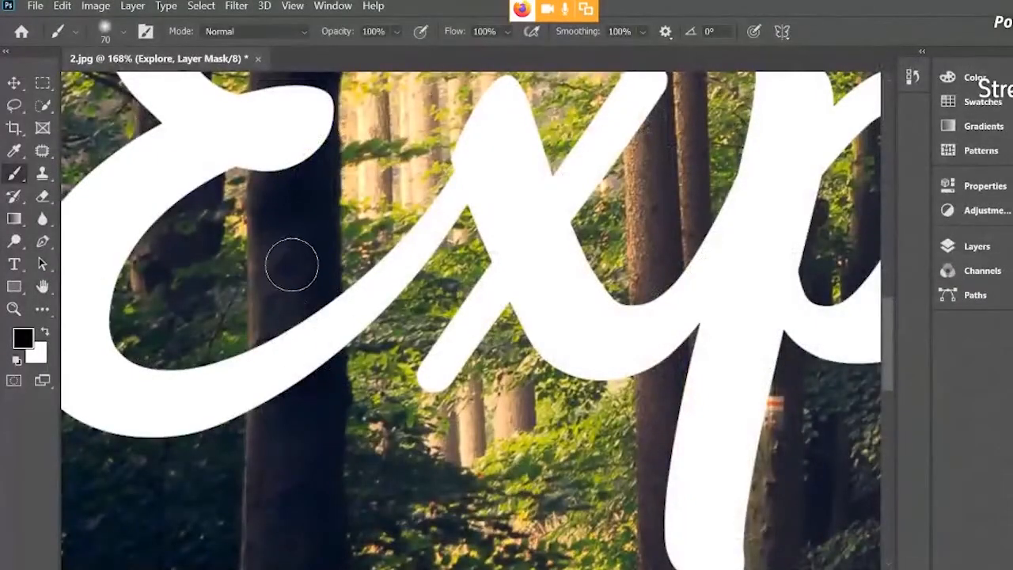
left_click_drag(293, 262, 302, 432)
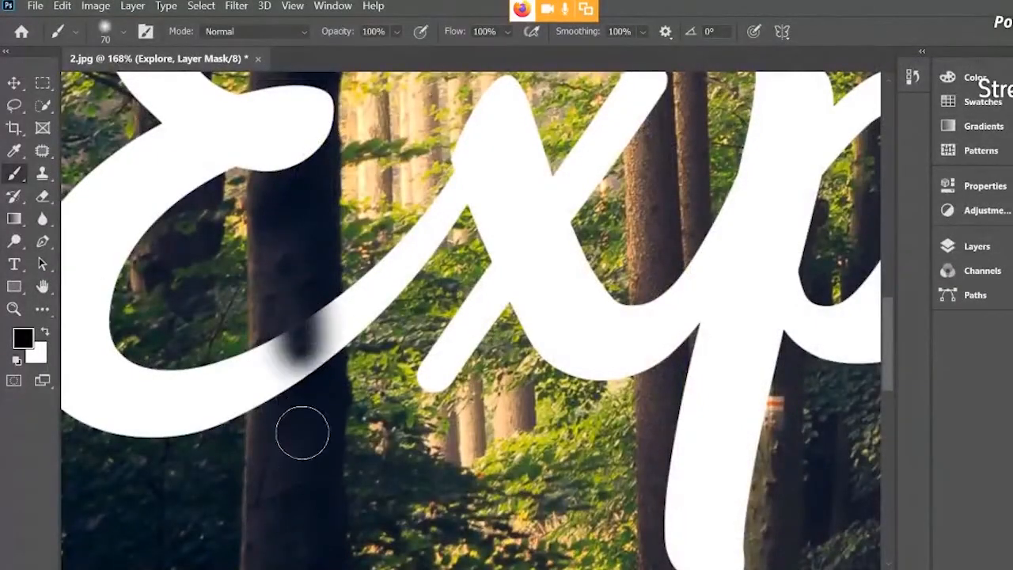
left_click_drag(278, 282, 268, 502)
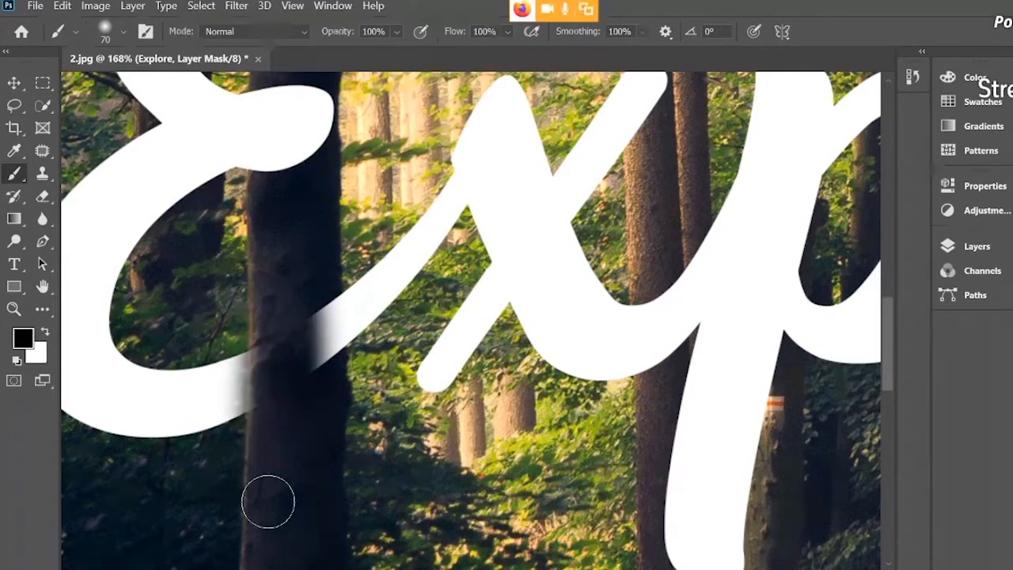
left_click_drag(316, 327, 319, 446)
left_click_drag(314, 269, 329, 432)
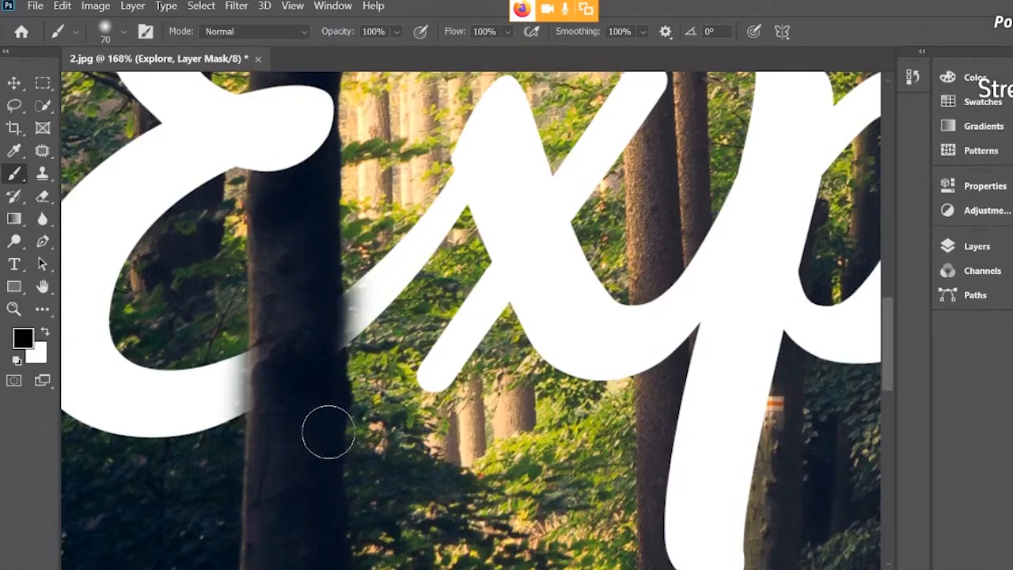
left_click_drag(321, 288, 339, 437)
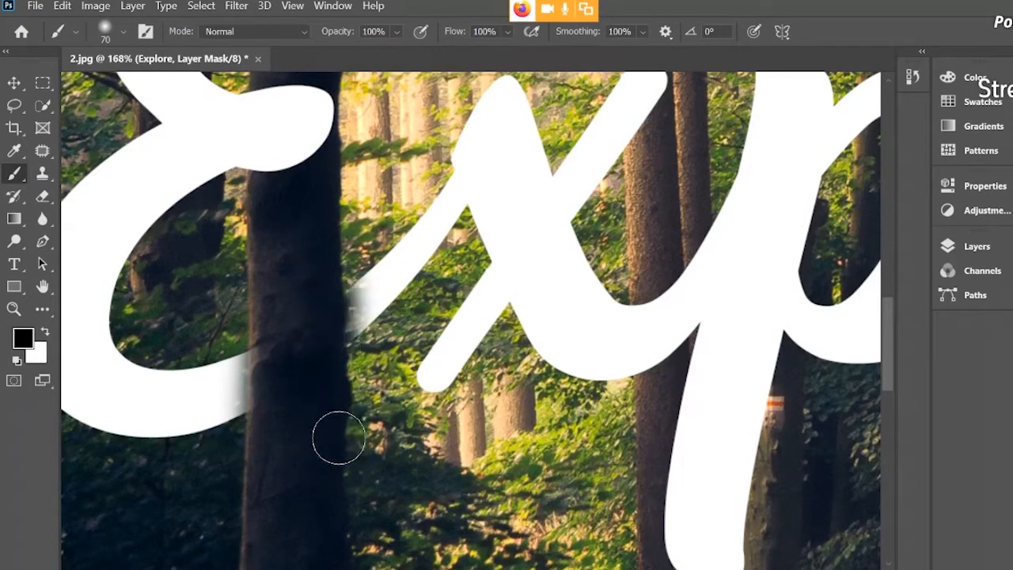
Step: Restore the stroke joining the E to the x beside the dark trunk by painting white on the mask with a 31 px brush
left_click_drag(266, 319, 272, 425)
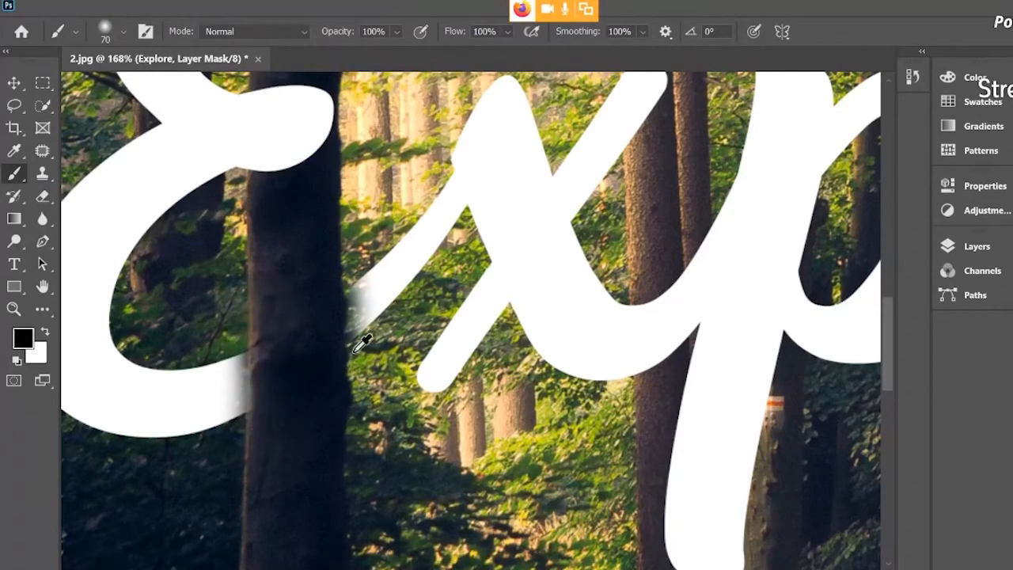
scroll(363, 342, "up", 4)
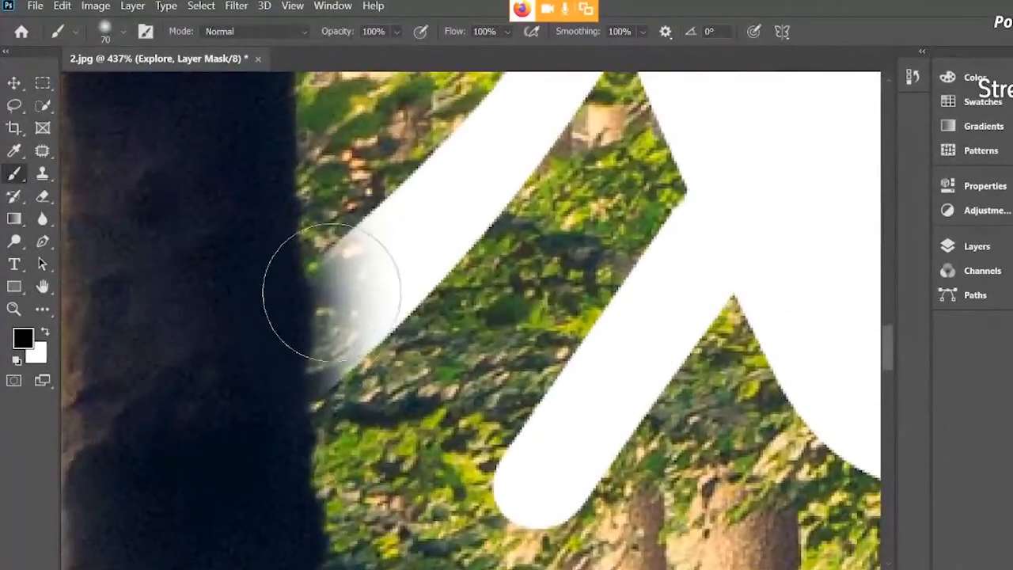
right_click(364, 302)
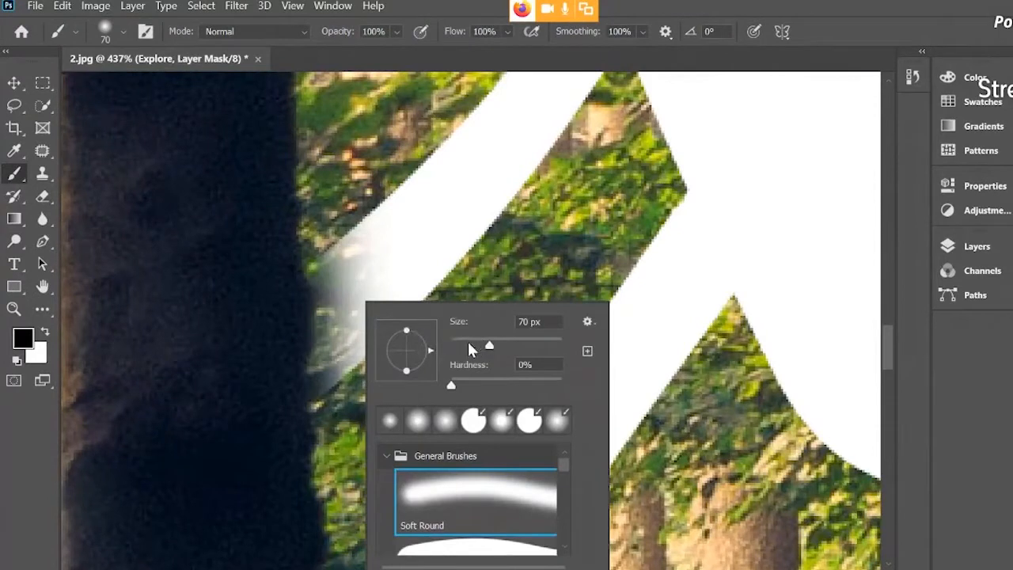
left_click(49, 332)
left_click_drag(335, 248, 336, 380)
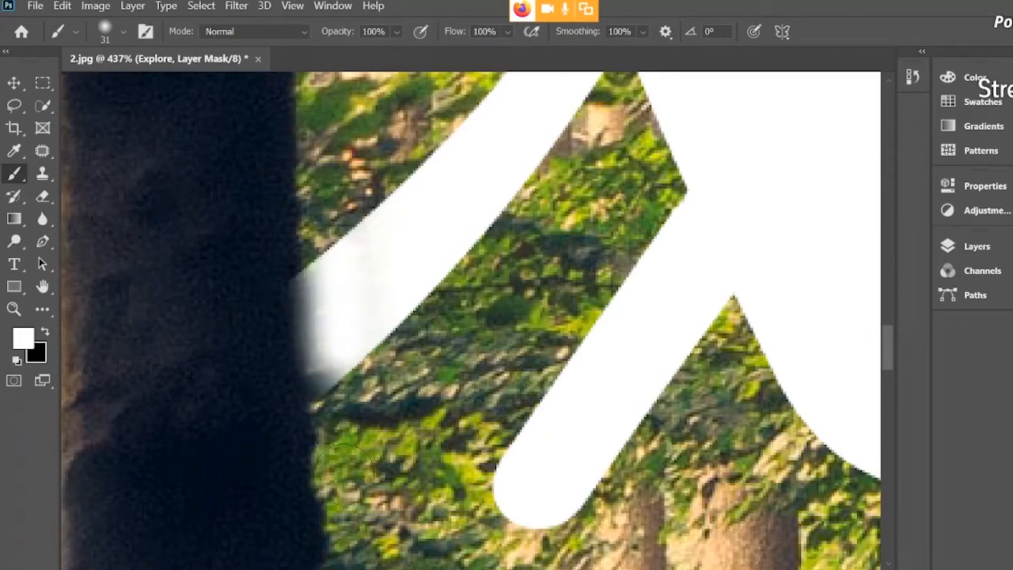
Step: Paint black on the mask with a 12 px brush to trim the joining stroke back to the dark trunk's right edge
right_click(279, 308)
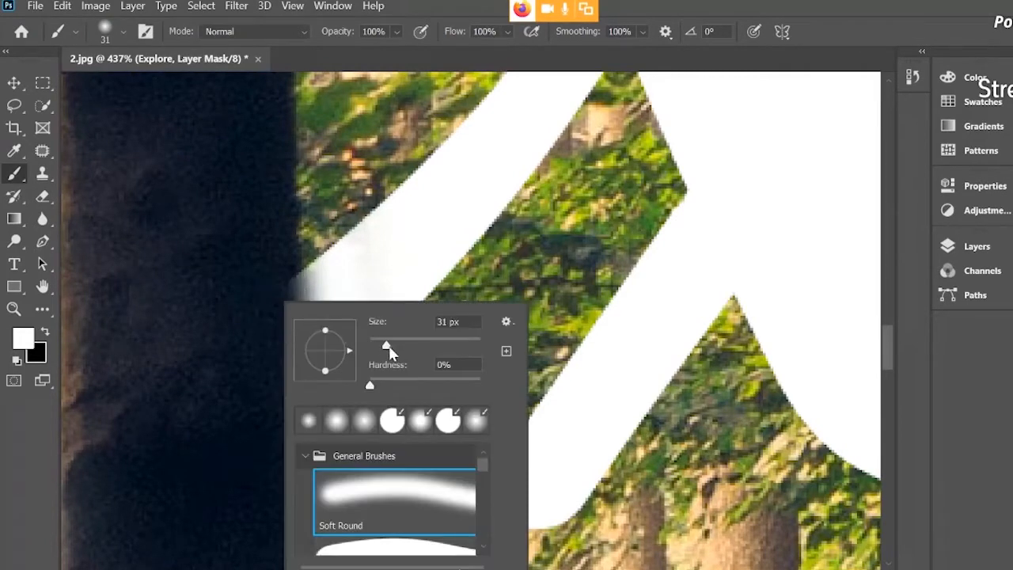
left_click_drag(388, 346, 377, 349)
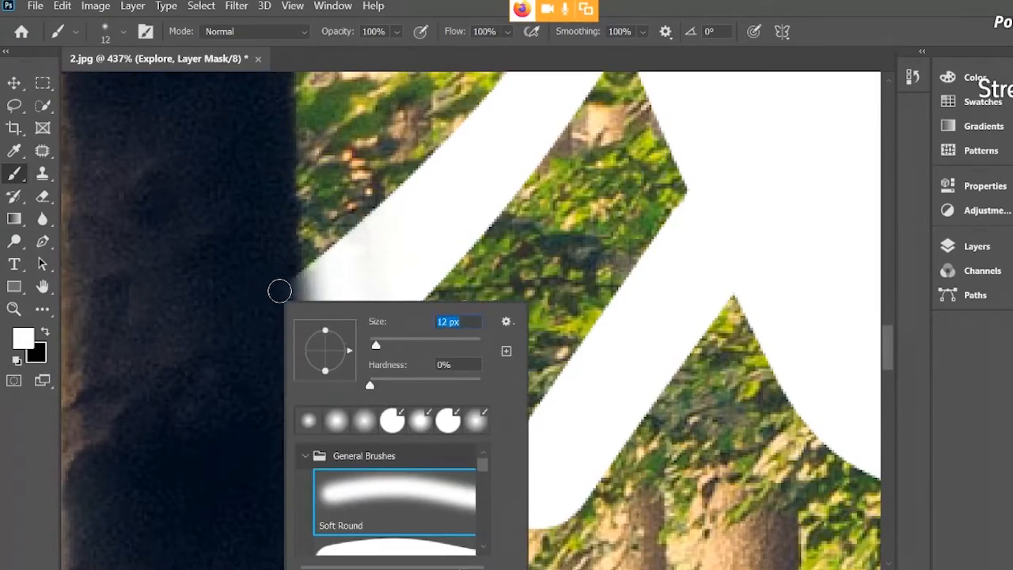
left_click(46, 331)
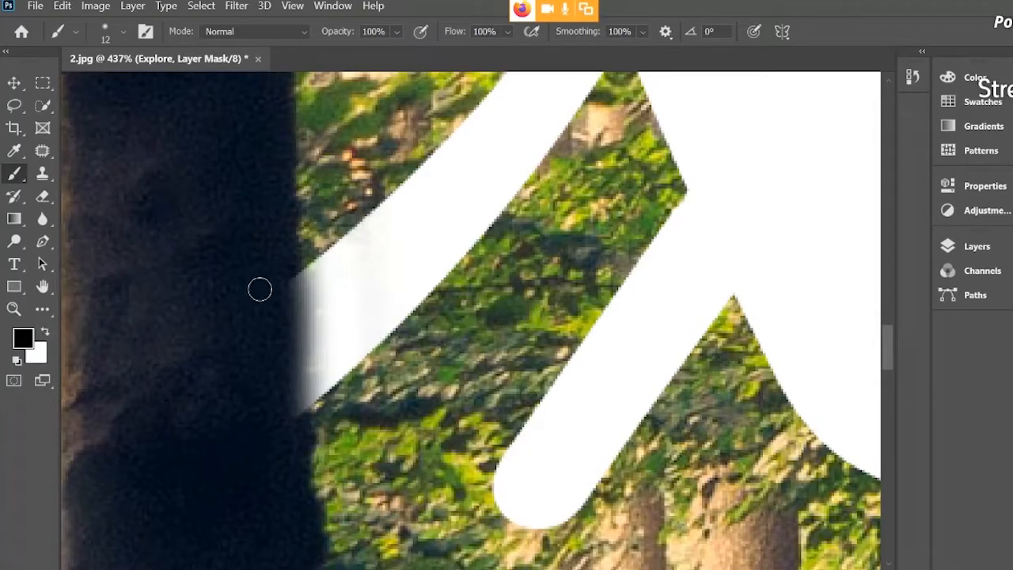
mouse_move(284, 261)
left_mouse_down()
mouse_move(300, 388)
mouse_move(289, 510)
mouse_move(300, 446)
left_mouse_up()
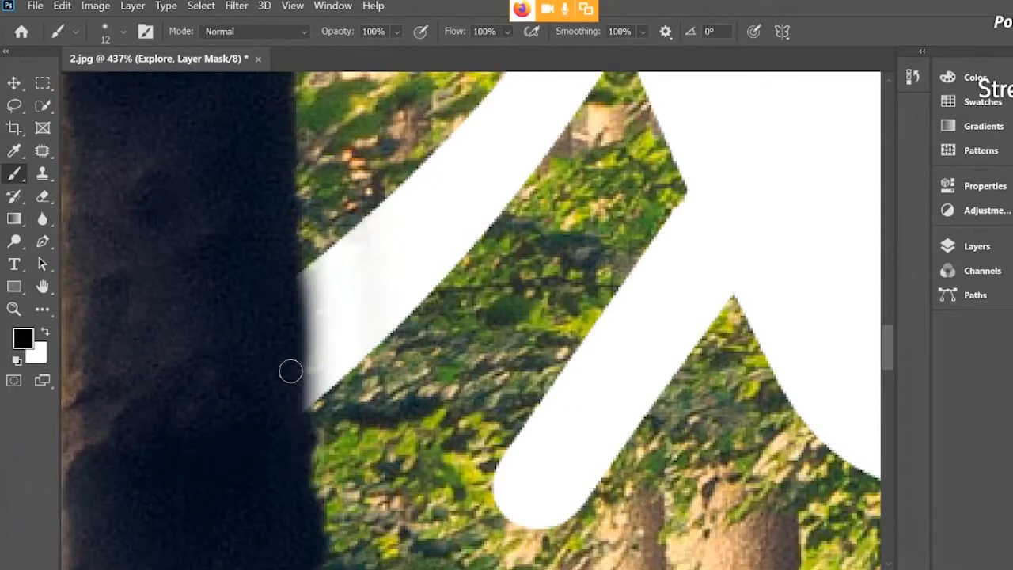
mouse_move(282, 300)
left_mouse_down()
mouse_move(287, 240)
mouse_move(301, 339)
mouse_move(298, 505)
left_mouse_up()
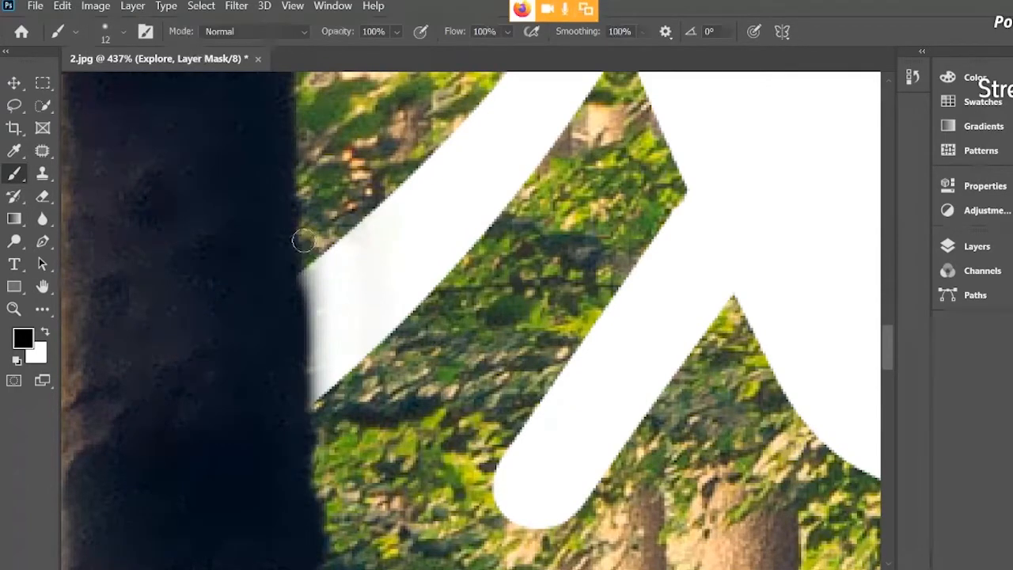
Step: Refine the mask where the joining stroke meets the dark trunk's right edge, painting black with a 9 px brush
scroll(280, 253, "up", 2)
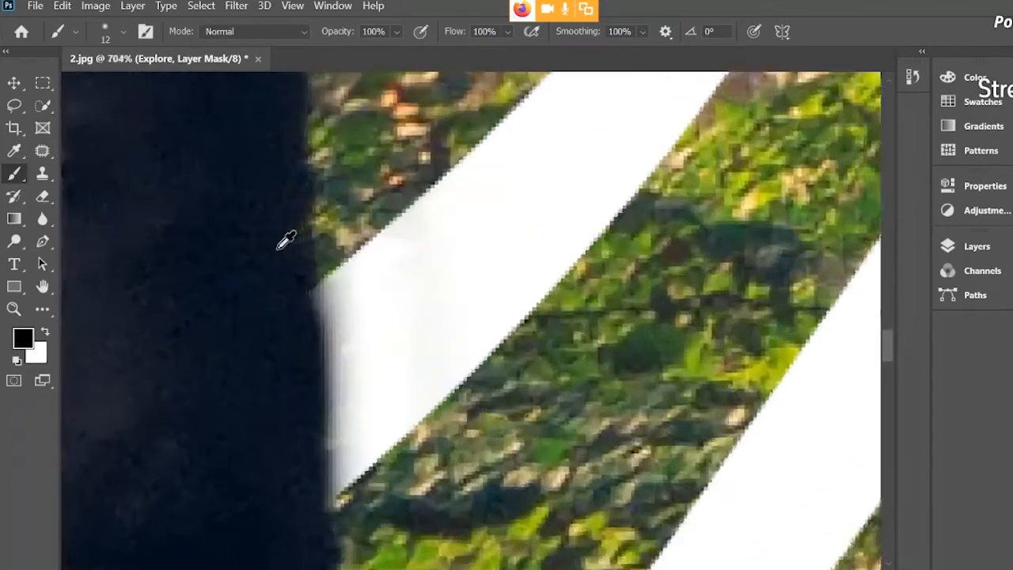
right_click(314, 321)
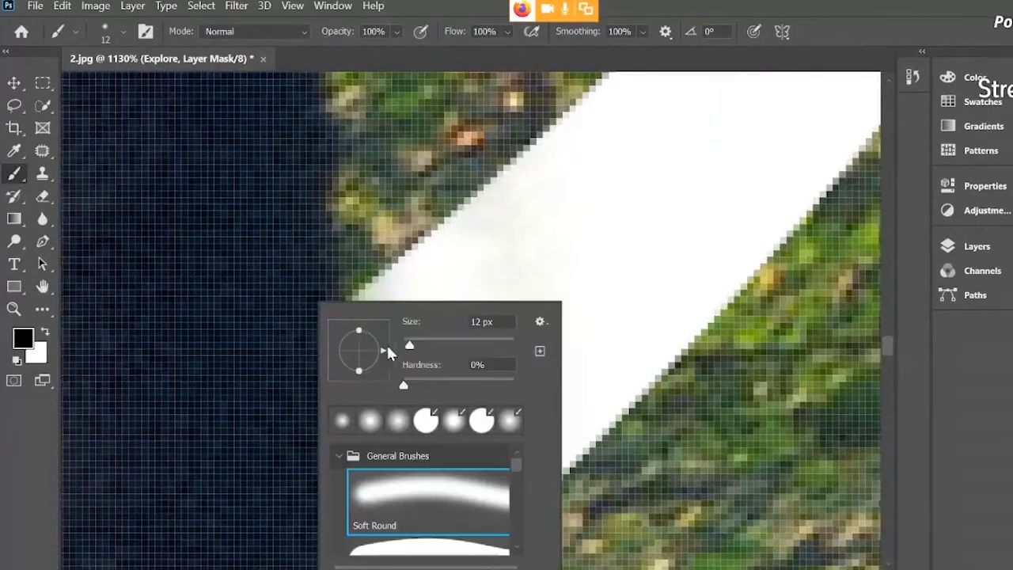
left_click(280, 285)
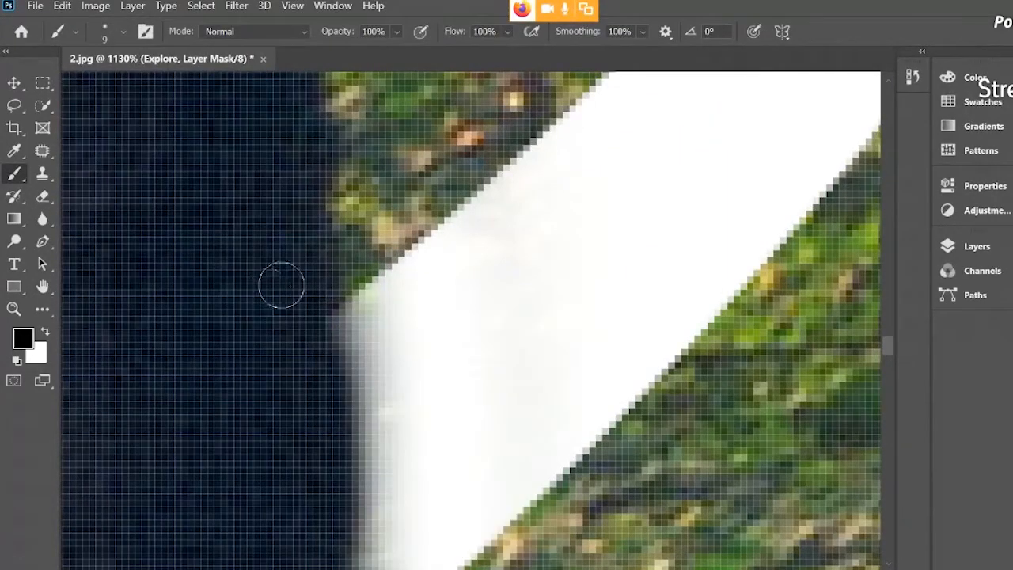
mouse_move(319, 307)
left_mouse_down()
mouse_move(329, 358)
mouse_move(321, 459)
left_mouse_up()
scroll(319, 333, "down", 5)
scroll(320, 332, "up", 2)
scroll(321, 332, "down", 2)
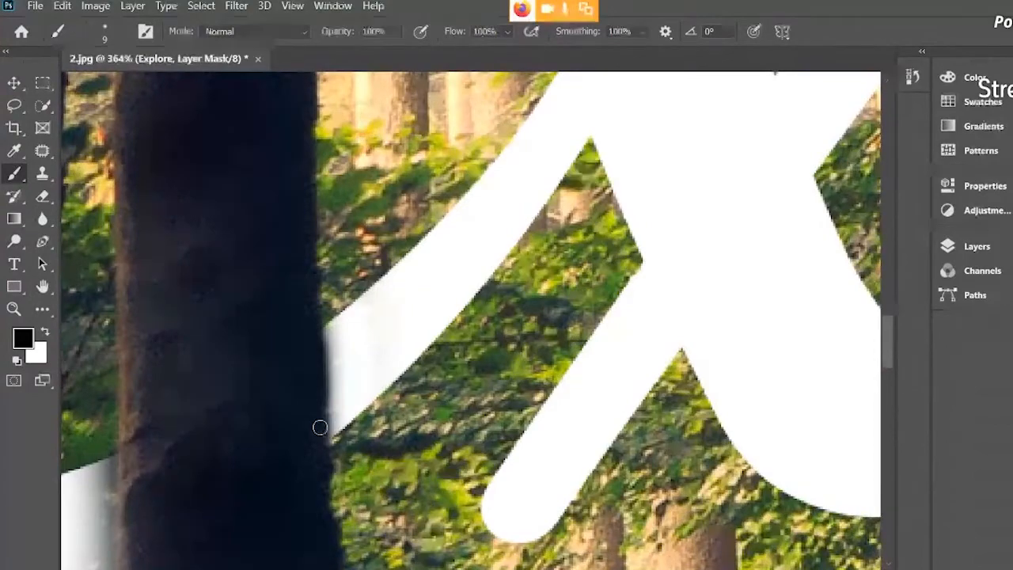
scroll(308, 318, "down", 6)
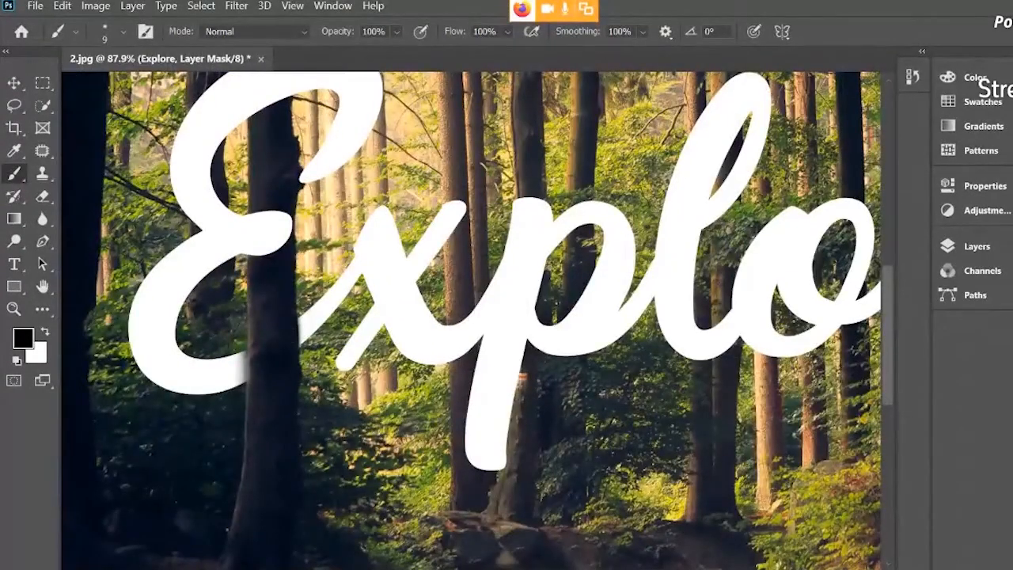
Step: Restore the E's lower stroke up to the dark trunk's left edge, painting white with a 9 px and then a 17 px brush
scroll(210, 342, "up", 6)
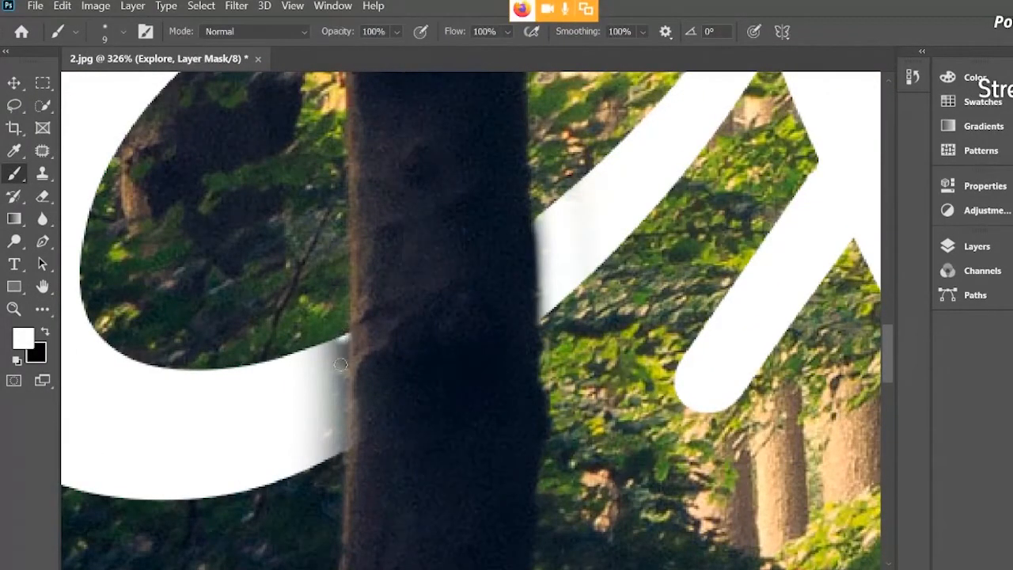
left_click_drag(337, 418, 334, 479)
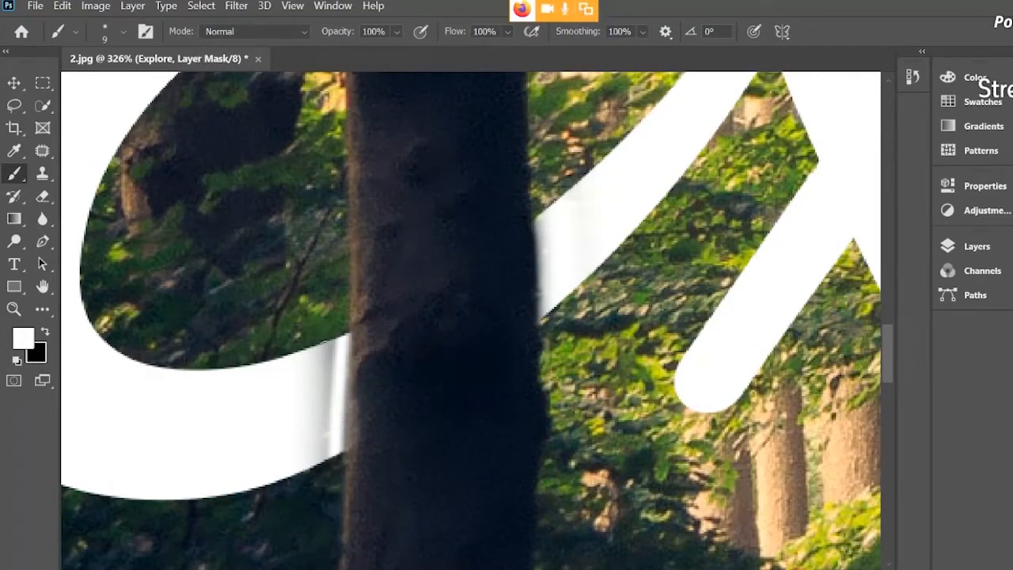
mouse_move(319, 348)
left_mouse_down()
mouse_move(308, 502)
mouse_move(317, 438)
left_mouse_up()
right_click(304, 371)
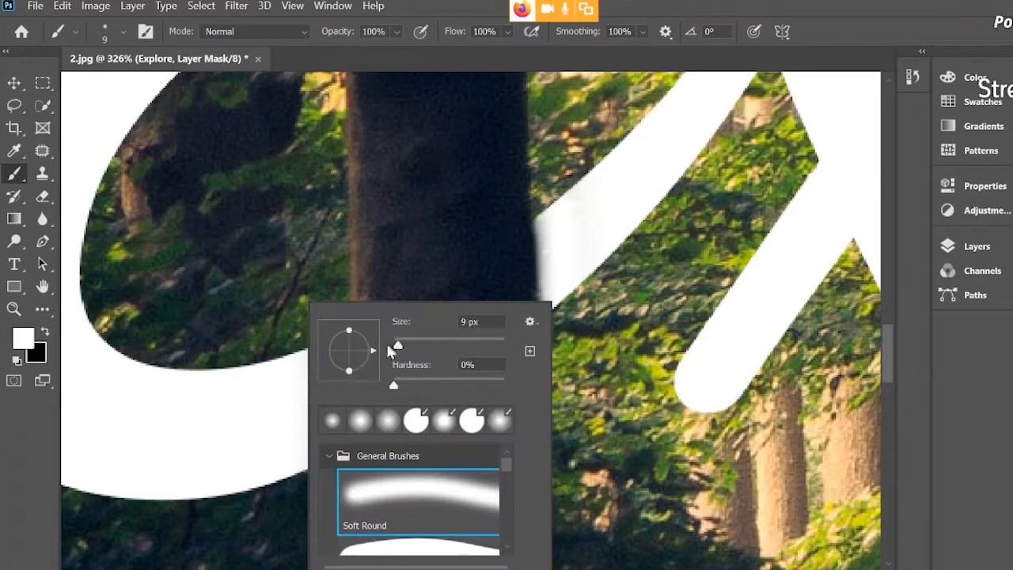
left_click_drag(397, 346, 403, 345)
left_click(281, 342)
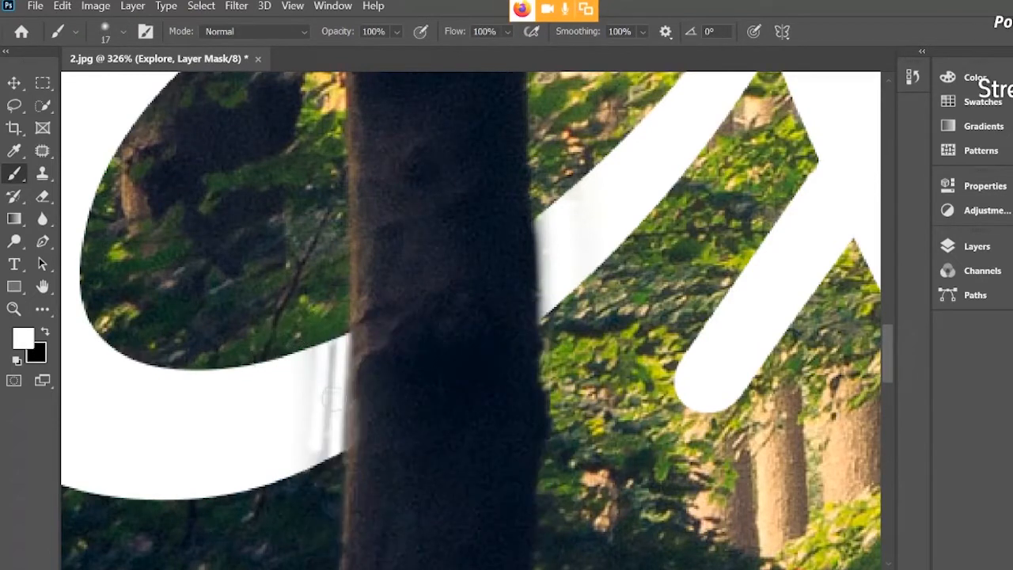
left_click_drag(333, 396, 316, 541)
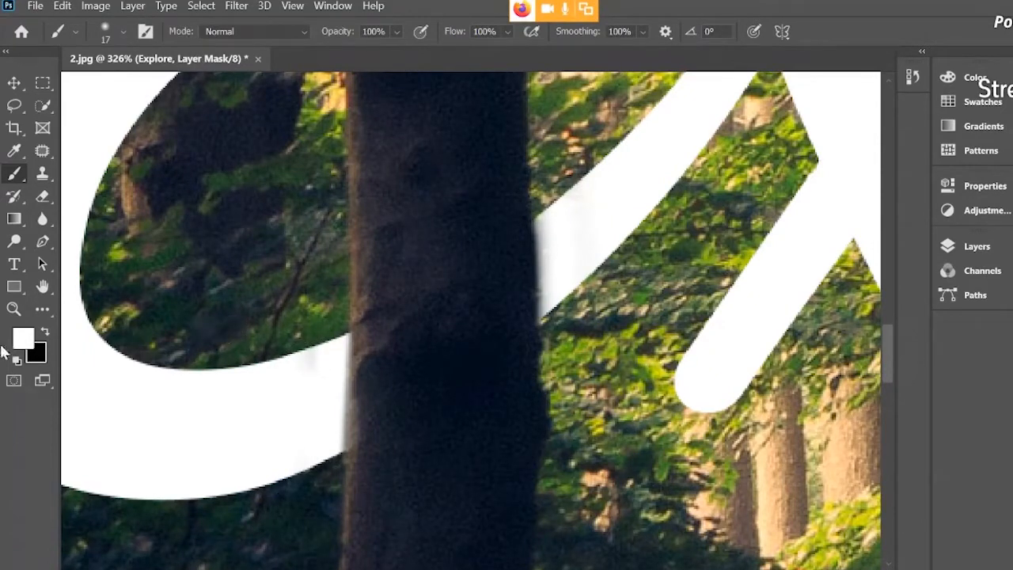
Step: Switch the foreground colour to black and mask out the x's upper-right tip over the brown trunk with the 17 px brush
key("x")
key("x")
key("x")
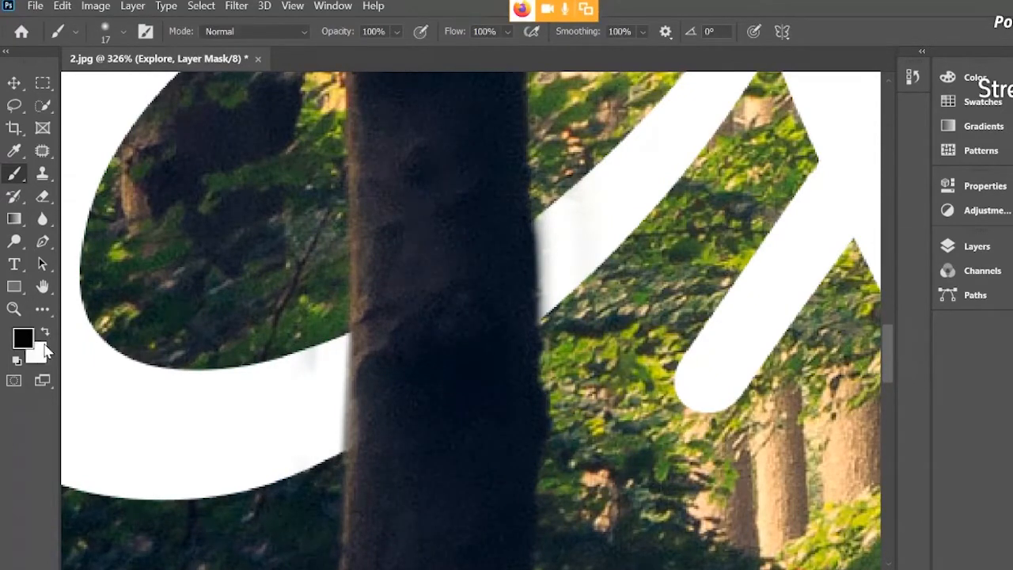
key("x")
key("x")
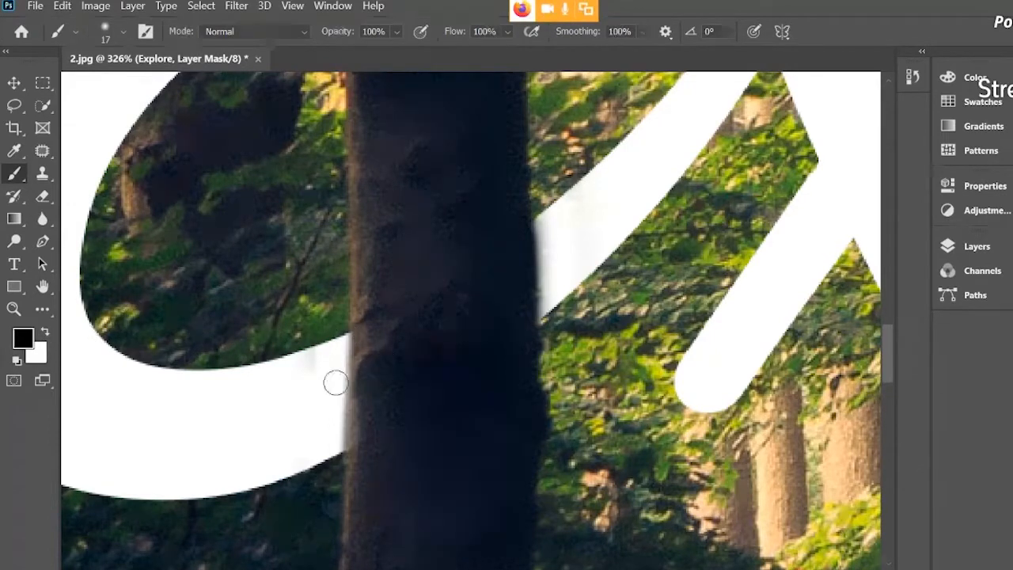
scroll(468, 275, "down", 8)
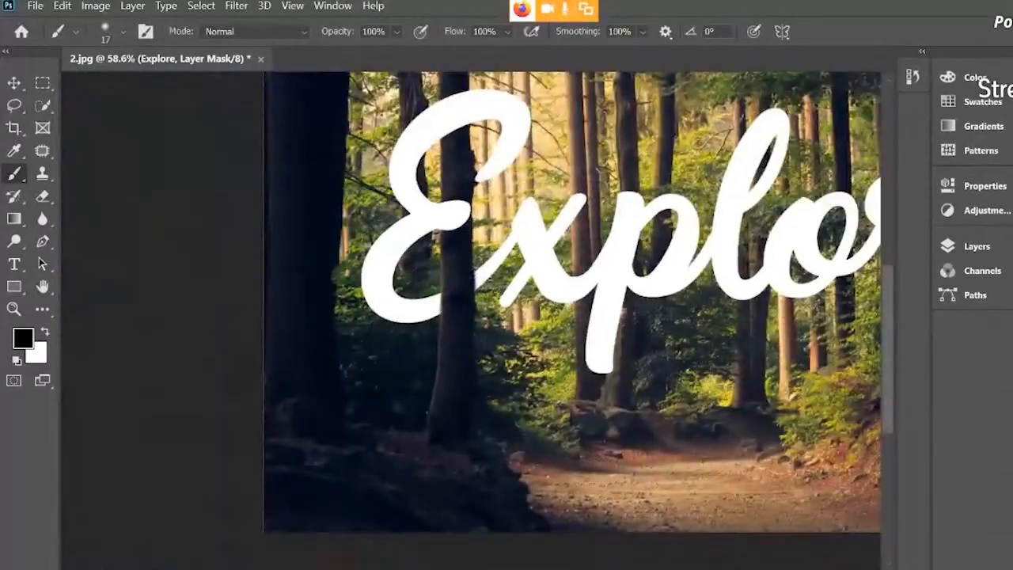
left_click_drag(618, 194, 453, 311)
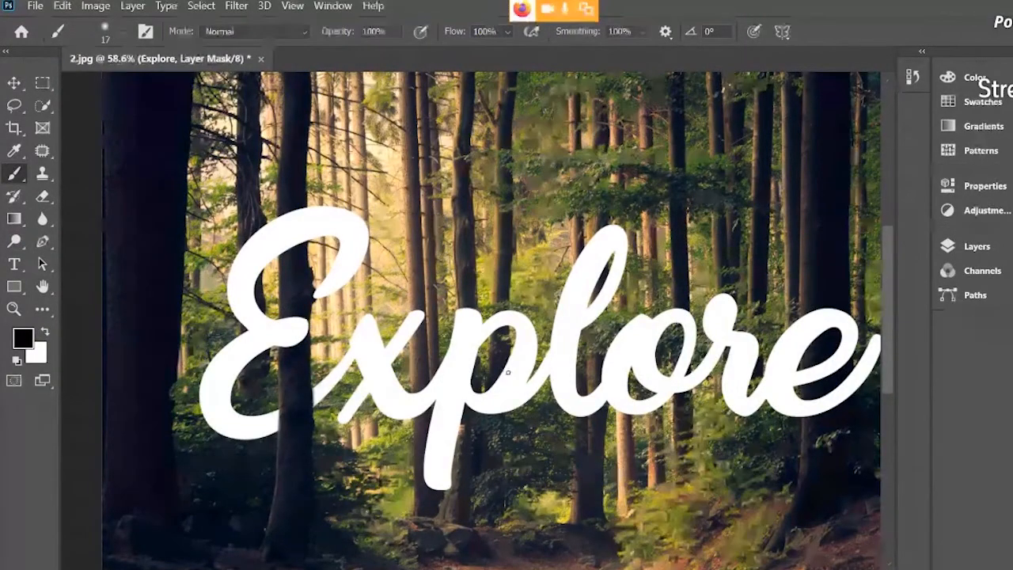
scroll(428, 317, "up", 5)
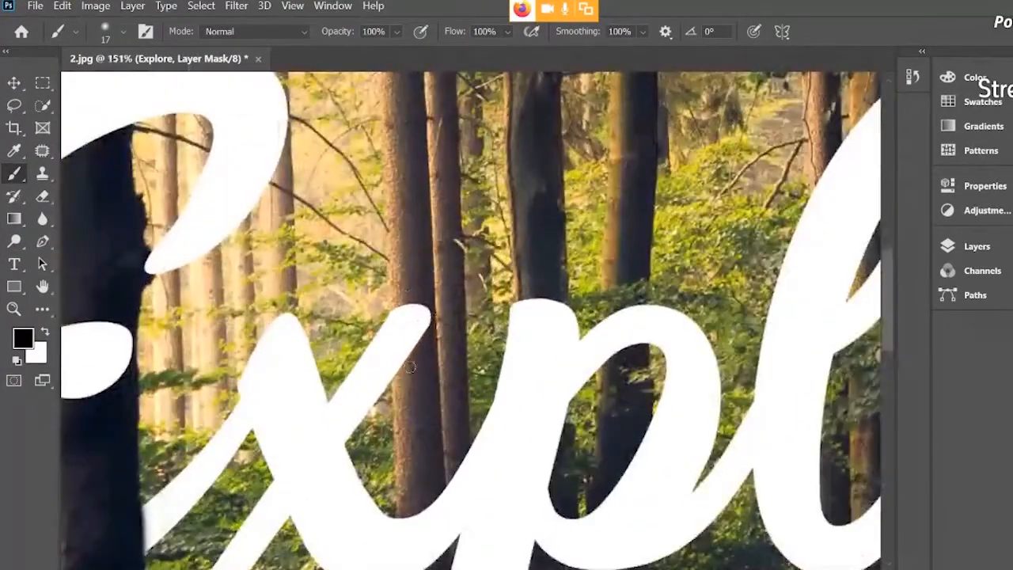
scroll(414, 320, "up", 3)
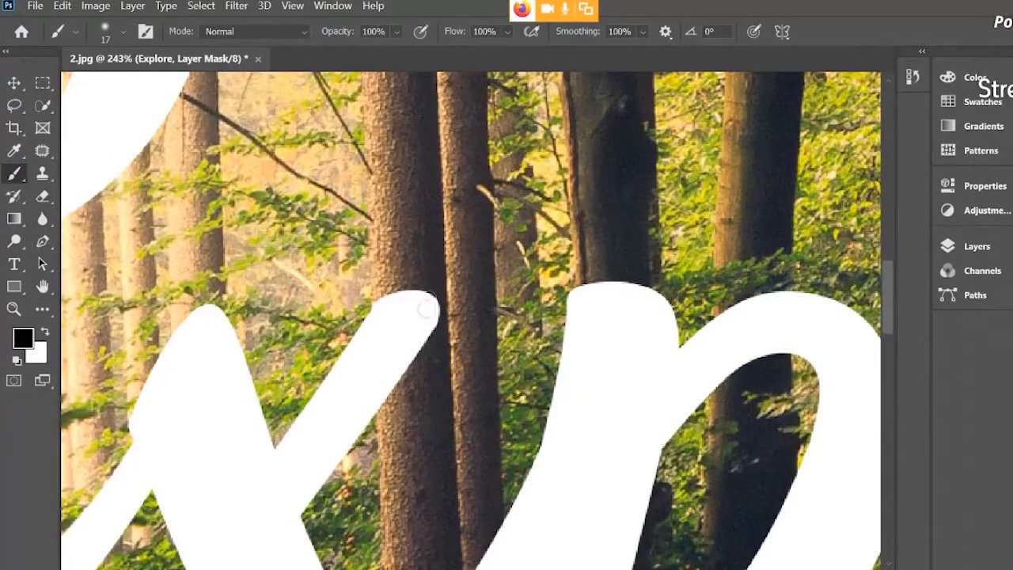
left_click_drag(427, 309, 421, 426)
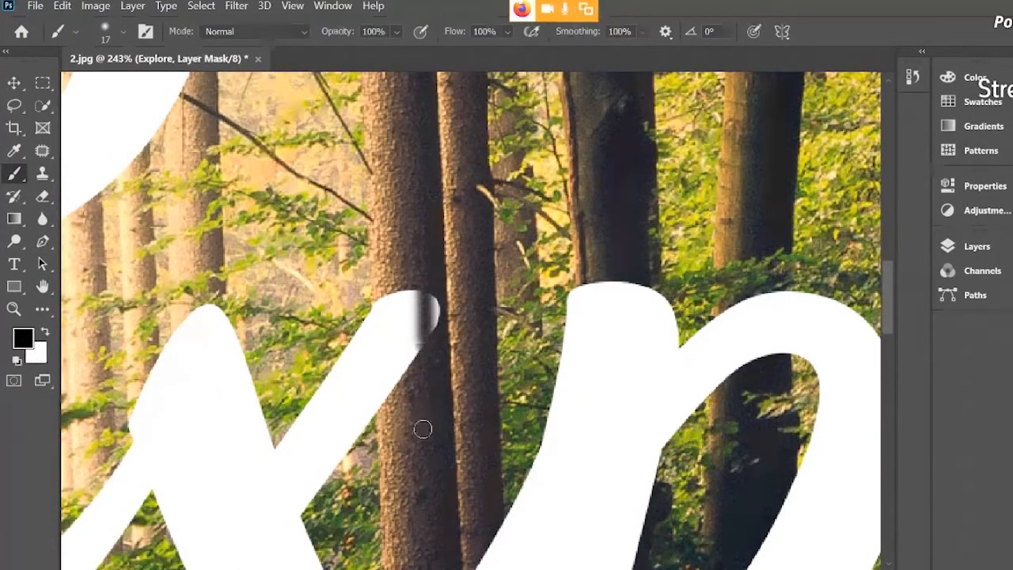
left_click_drag(435, 340, 437, 388)
Step: Enlarge the brush to 31 px and paint black to hide the rest of the x's upper arm over the brown trunk
right_click(424, 346)
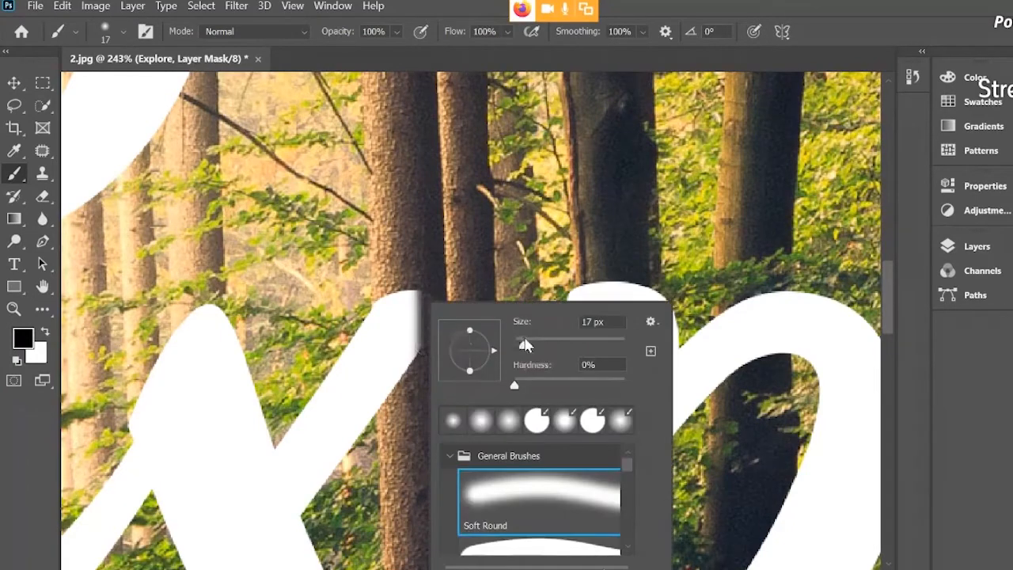
left_click(425, 270)
mouse_move(405, 310)
left_mouse_down()
mouse_move(418, 385)
mouse_move(408, 451)
mouse_move(420, 233)
left_mouse_up()
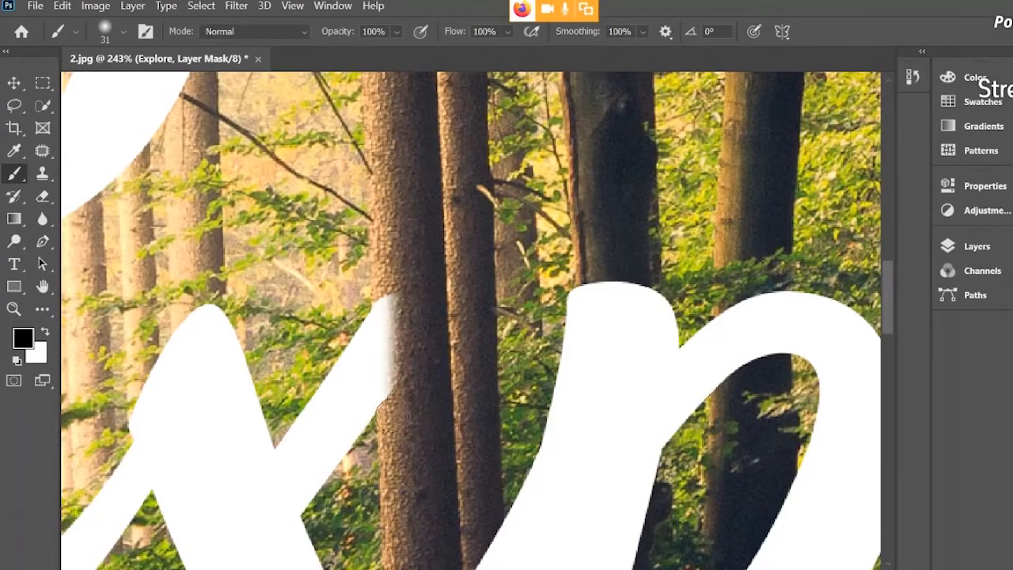
left_click_drag(387, 412, 390, 228)
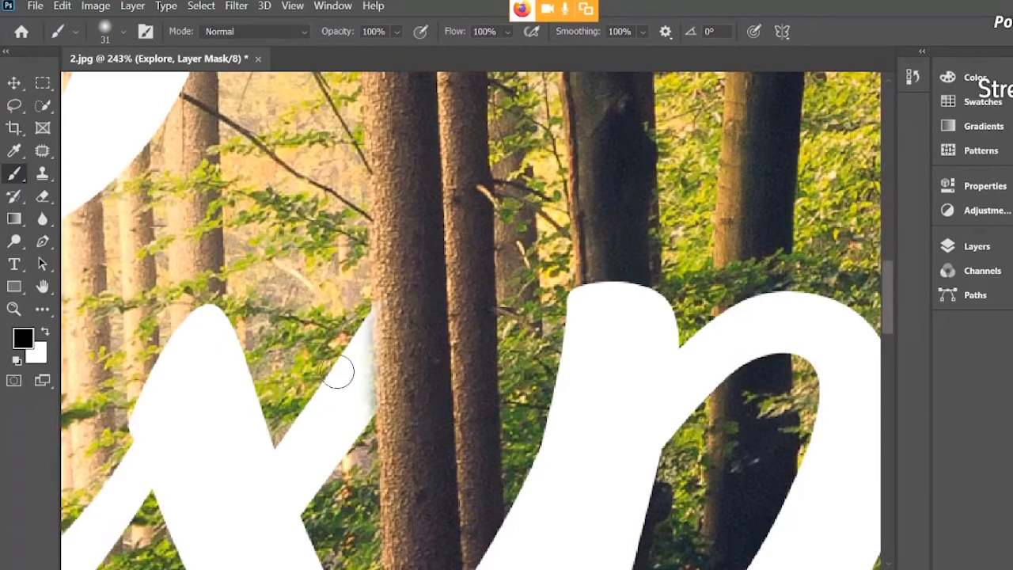
Step: Restore the x's upper arm up to the brown trunk's left edge by painting white on the mask with a 15 px brush
scroll(338, 369, "up", 3)
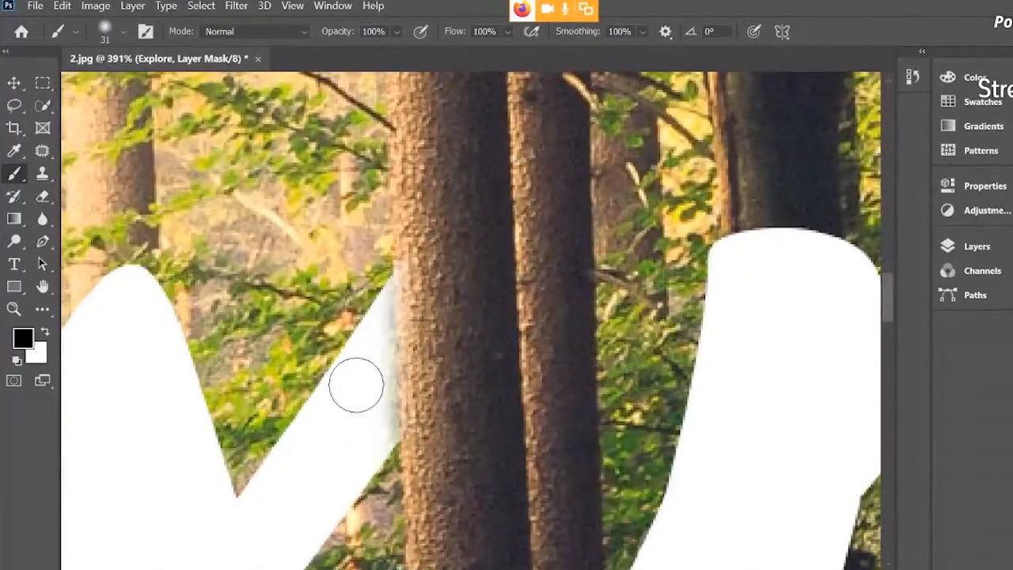
right_click(357, 383)
left_click_drag(461, 347, 454, 346)
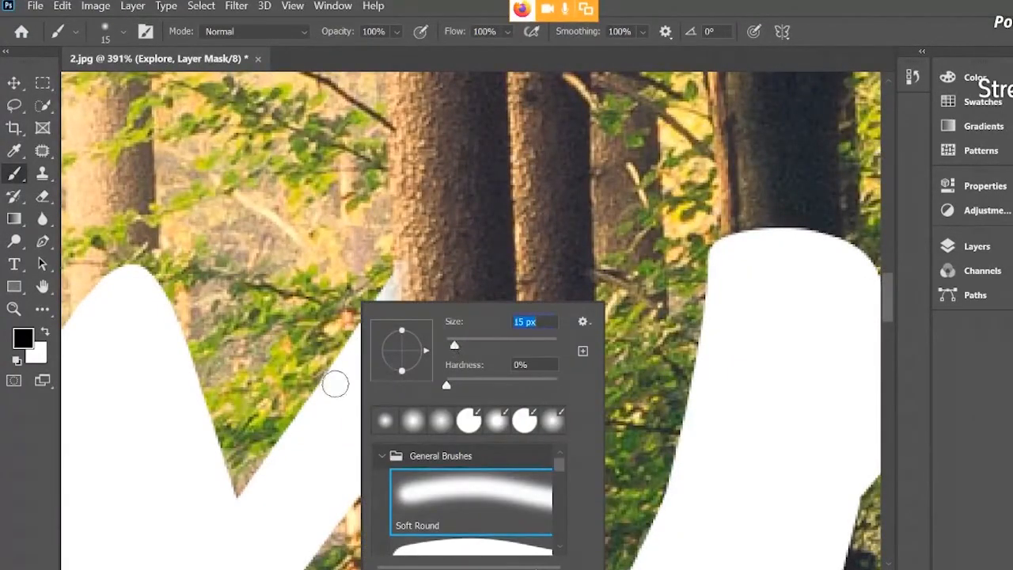
left_click(446, 249)
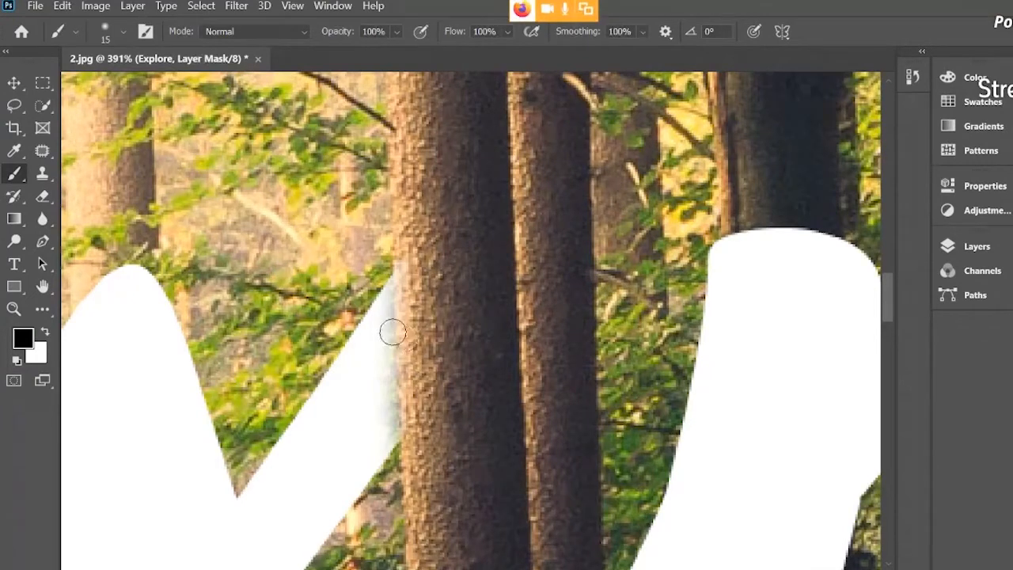
key("x")
left_click_drag(386, 289, 384, 519)
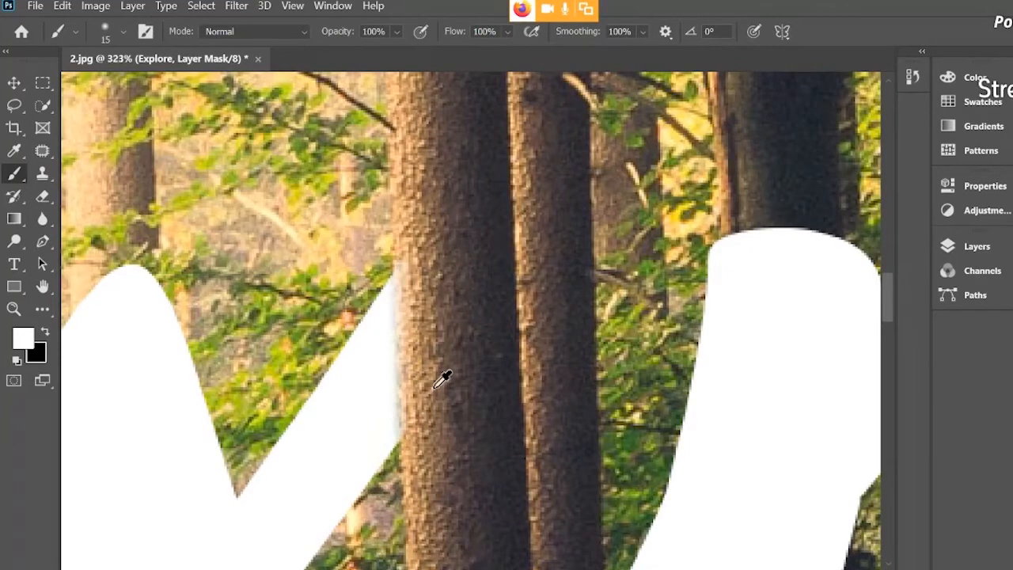
scroll(442, 380, "down", 8)
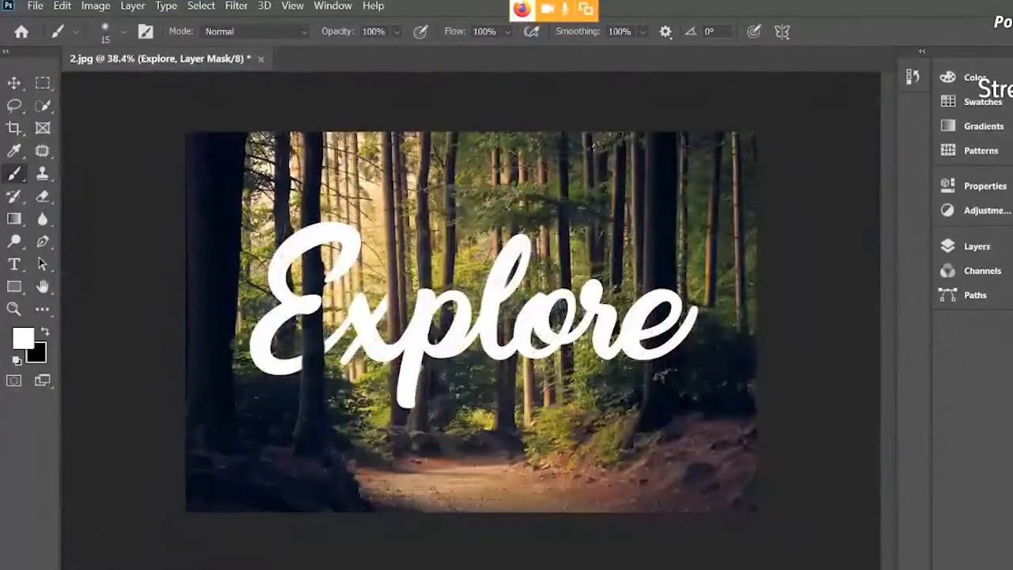
scroll(404, 299, "up", 2)
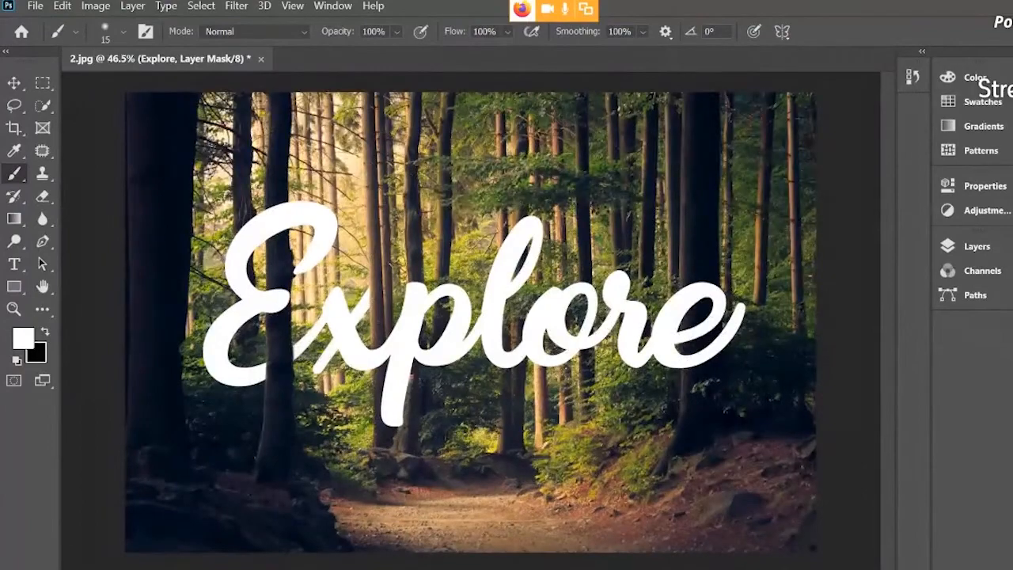
Step: Switch the foreground colour to black and mask out the p's arch along both edges of the trunk behind it with the 15 px brush
scroll(460, 279, "up", 5)
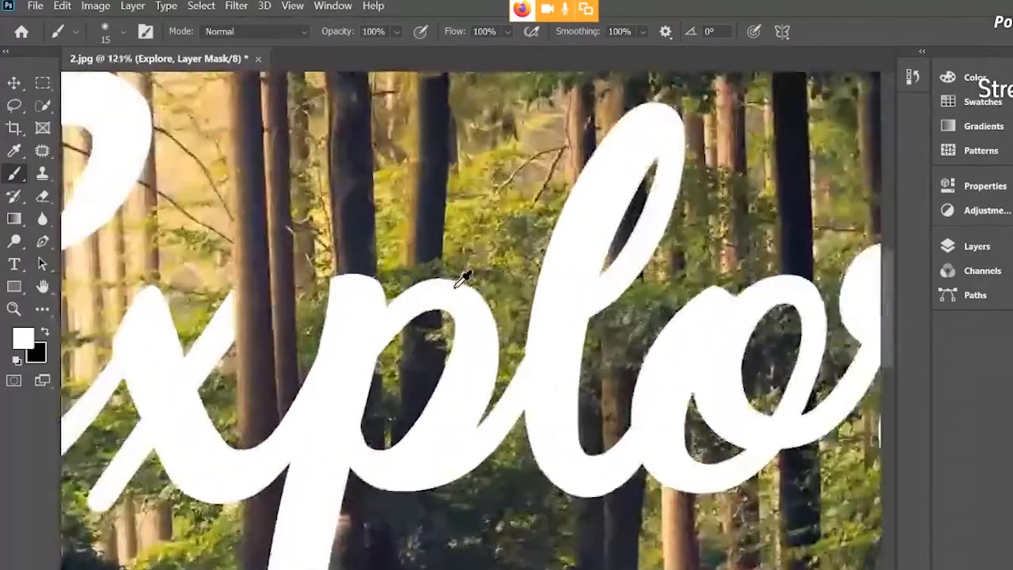
scroll(462, 280, "down", 5)
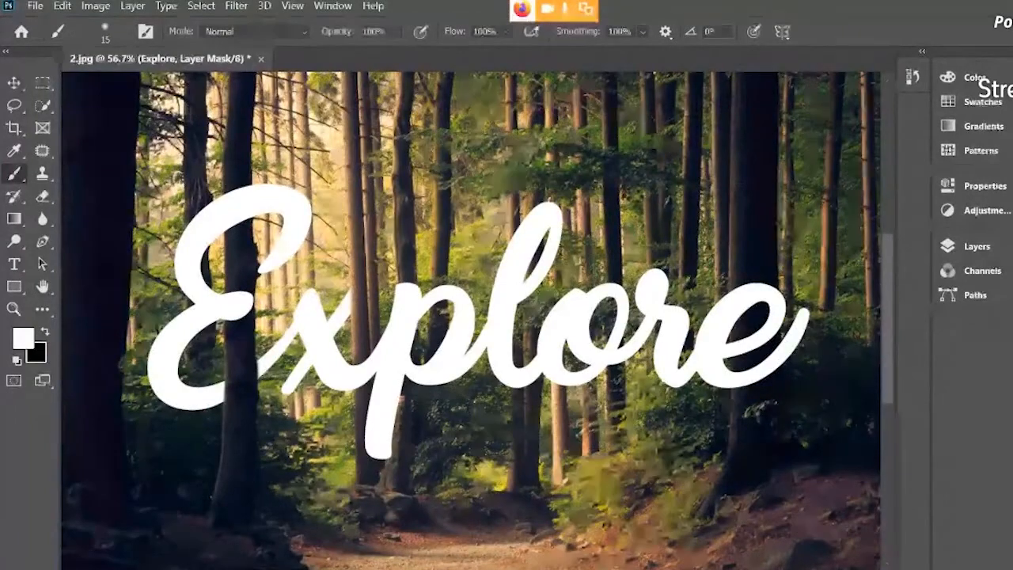
scroll(444, 279, "up", 4)
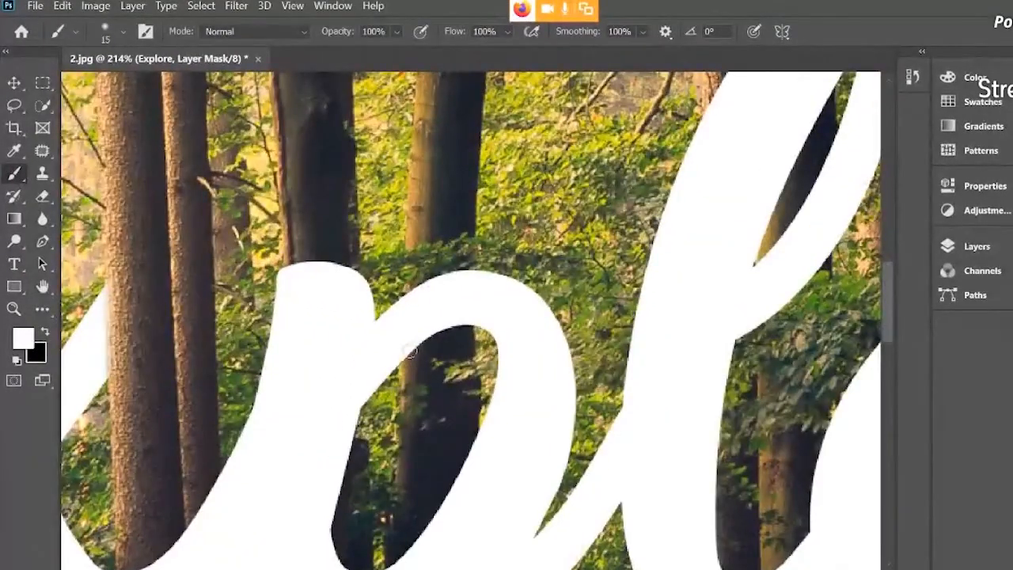
left_click(46, 333)
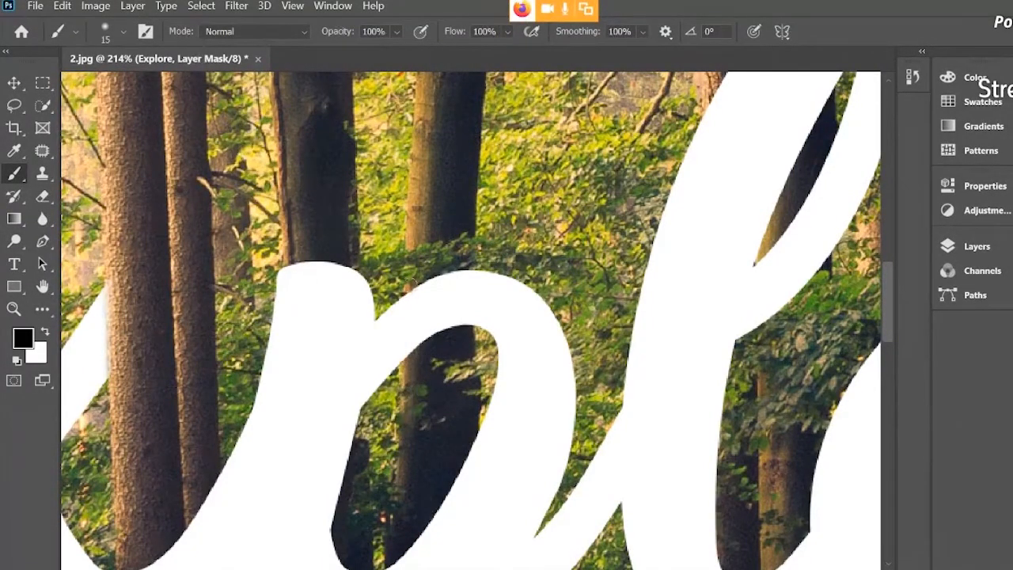
left_click_drag(412, 291, 412, 358)
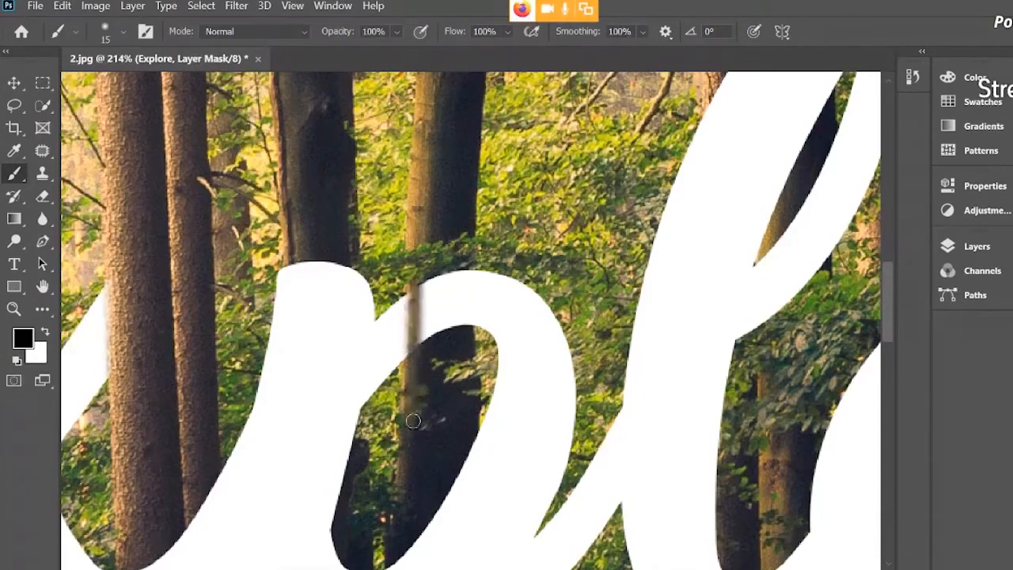
left_click_drag(412, 267, 406, 351)
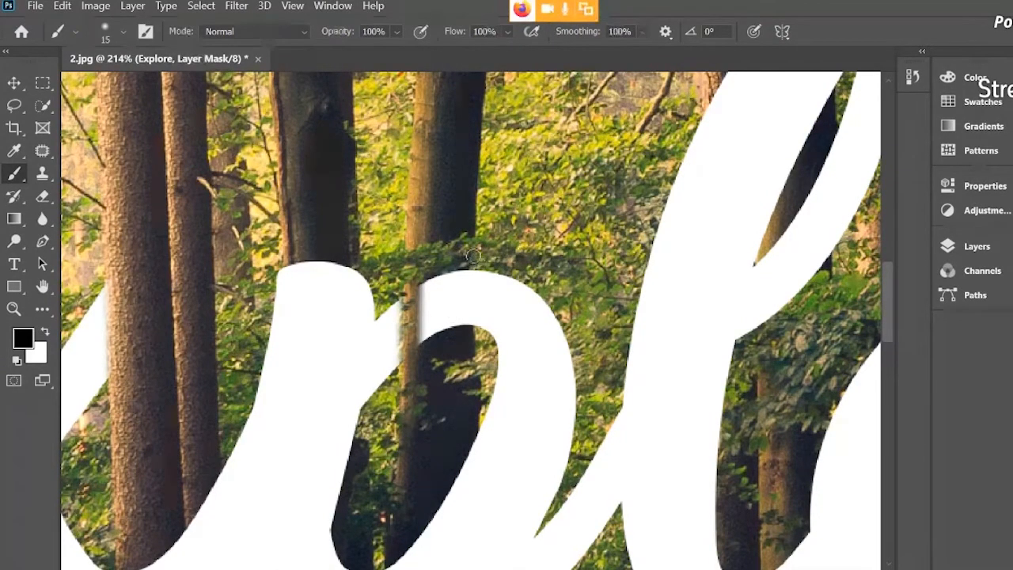
left_click_drag(469, 268, 465, 327)
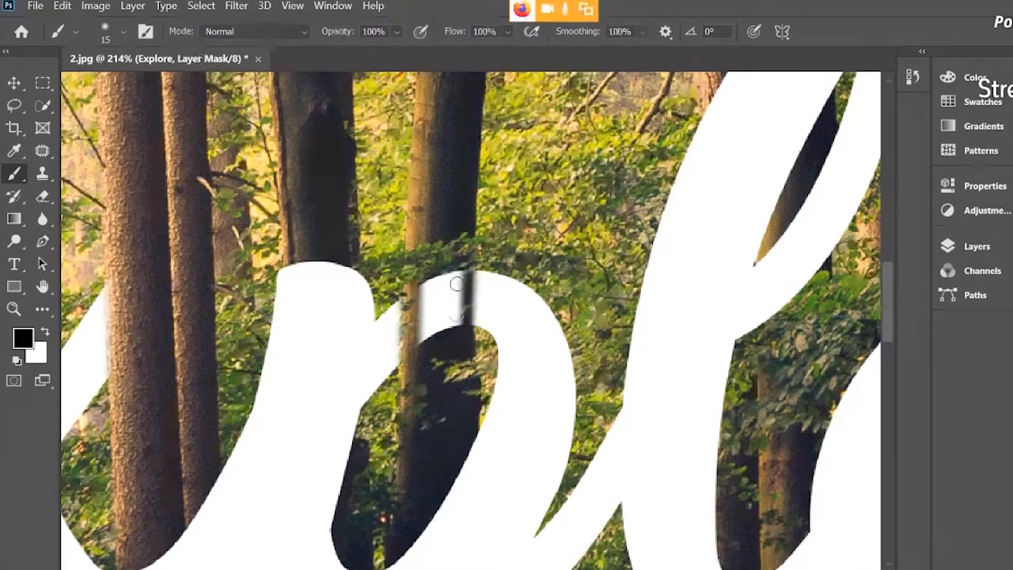
Step: Enlarge the brush to 39 px and paint black to hide the rest of the p's arch over the trunk
right_click(452, 298)
left_click(558, 341)
left_click_drag(449, 232, 441, 368)
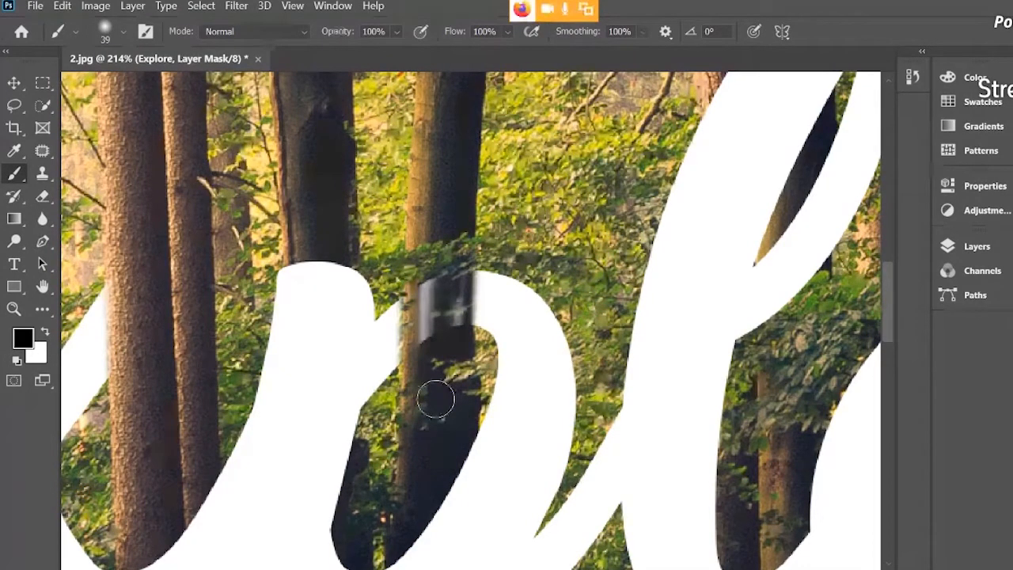
mouse_move(466, 269)
left_mouse_down()
mouse_move(453, 296)
mouse_move(453, 375)
left_mouse_up()
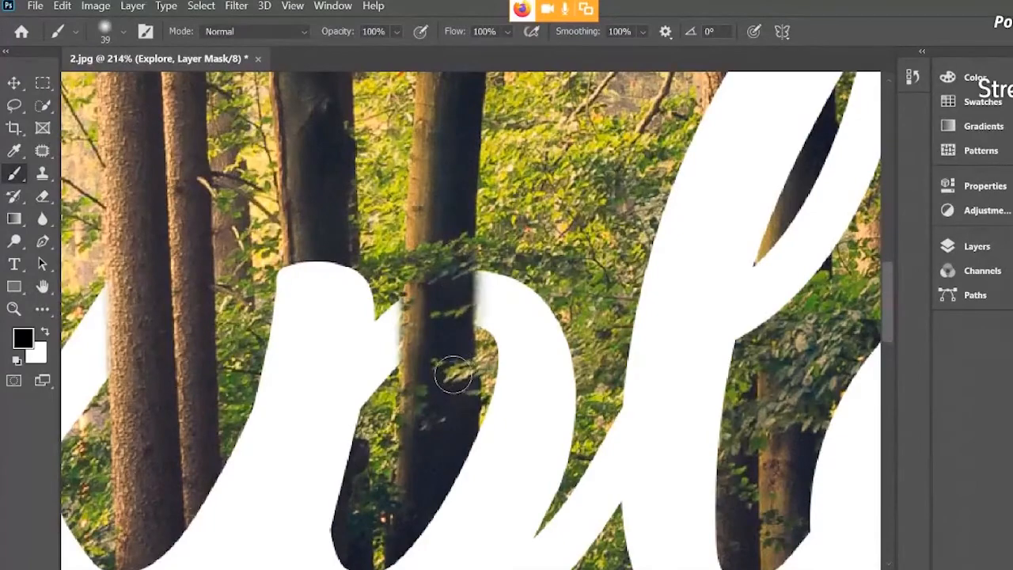
Step: Restore the p's arch up to both trunk edges by painting white with a 15 px brush, trimming the overlap on the right edge with black
scroll(430, 290, "up", 4)
right_click(554, 291)
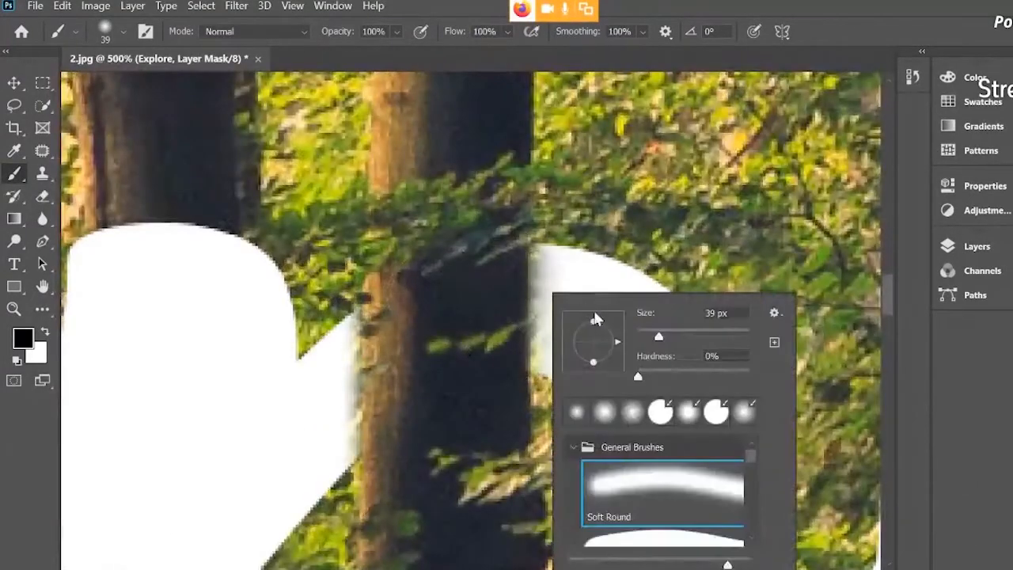
left_click(45, 334)
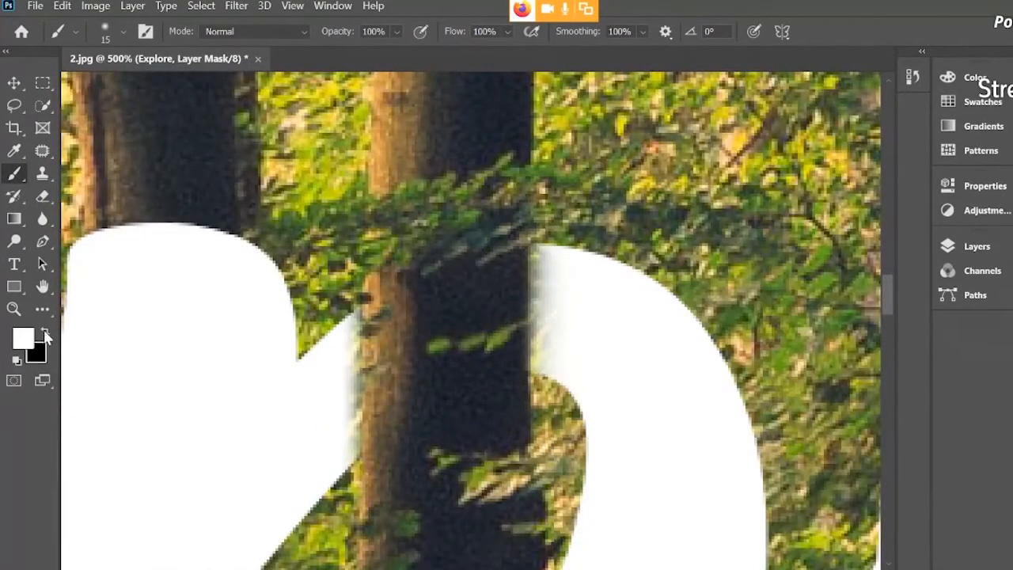
mouse_move(545, 281)
left_mouse_down()
mouse_move(544, 221)
mouse_move(563, 481)
mouse_move(525, 360)
mouse_move(513, 379)
mouse_move(503, 182)
left_mouse_up()
key("x")
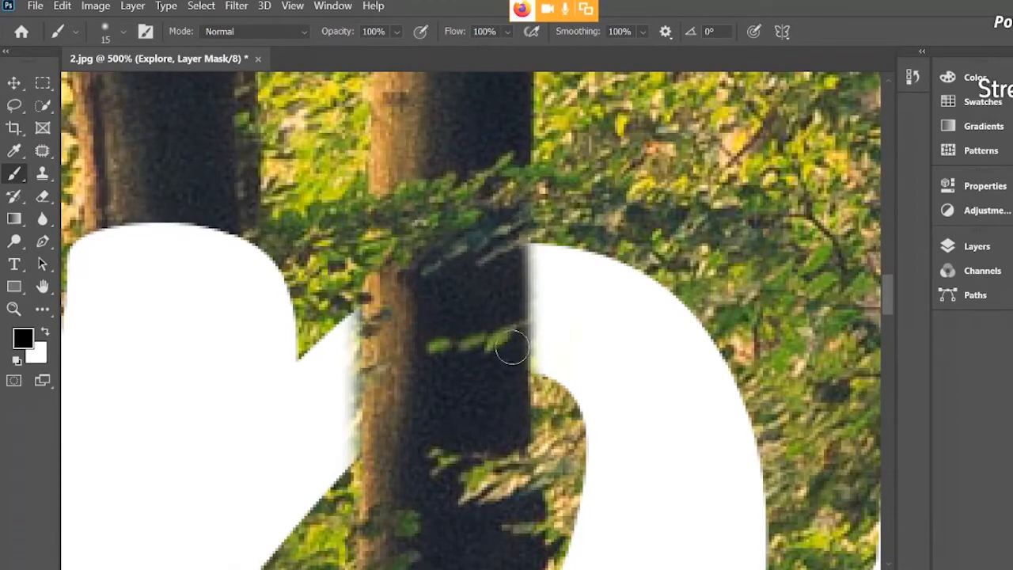
left_click_drag(512, 348, 507, 203)
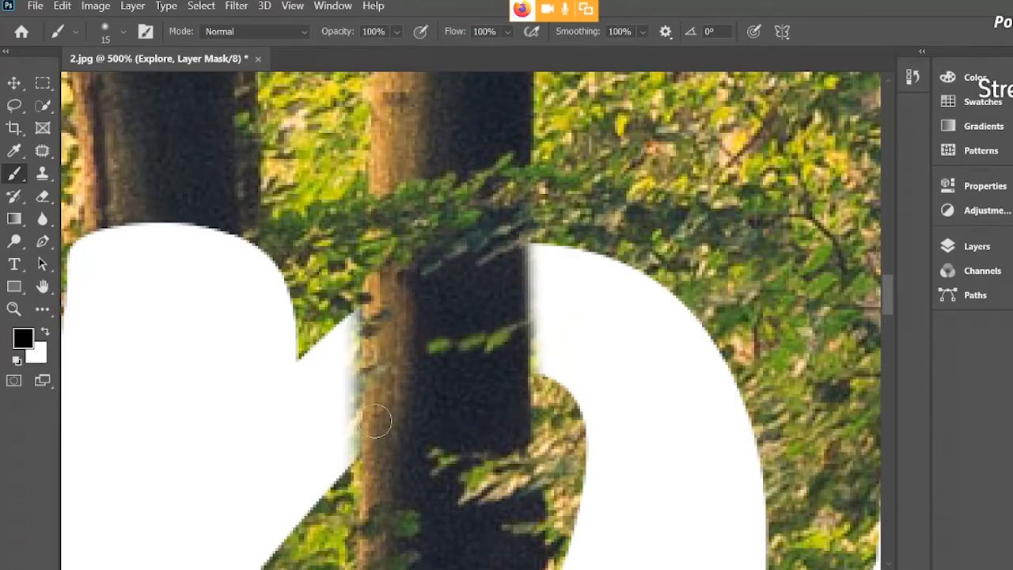
key("x")
mouse_move(341, 463)
left_mouse_down()
mouse_move(332, 370)
mouse_move(346, 205)
left_mouse_up()
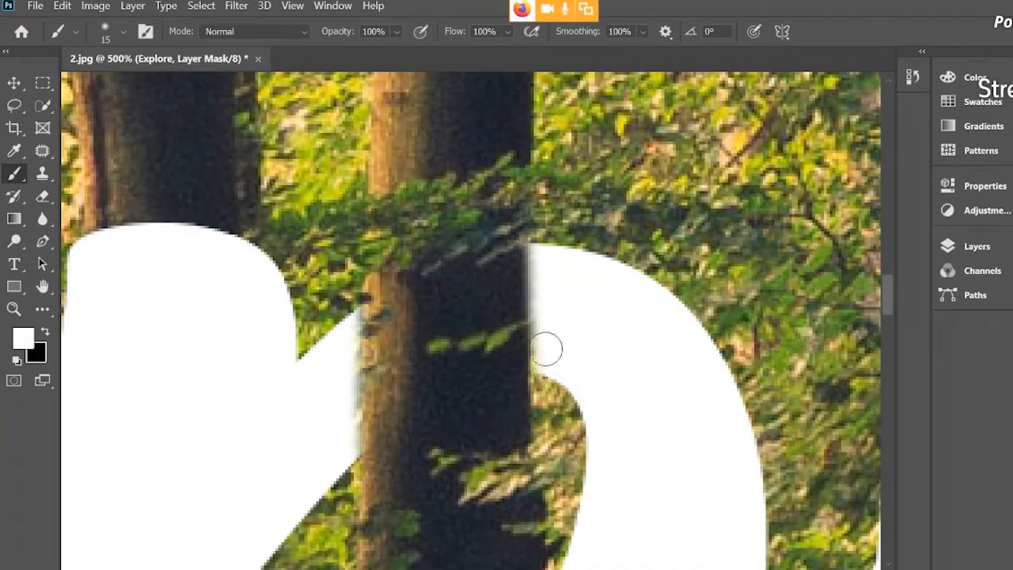
Step: Reduce the brush to 12 px and touch up the p's arch at the trunk's right edge, dabbing black and then white on the mask
key("x")
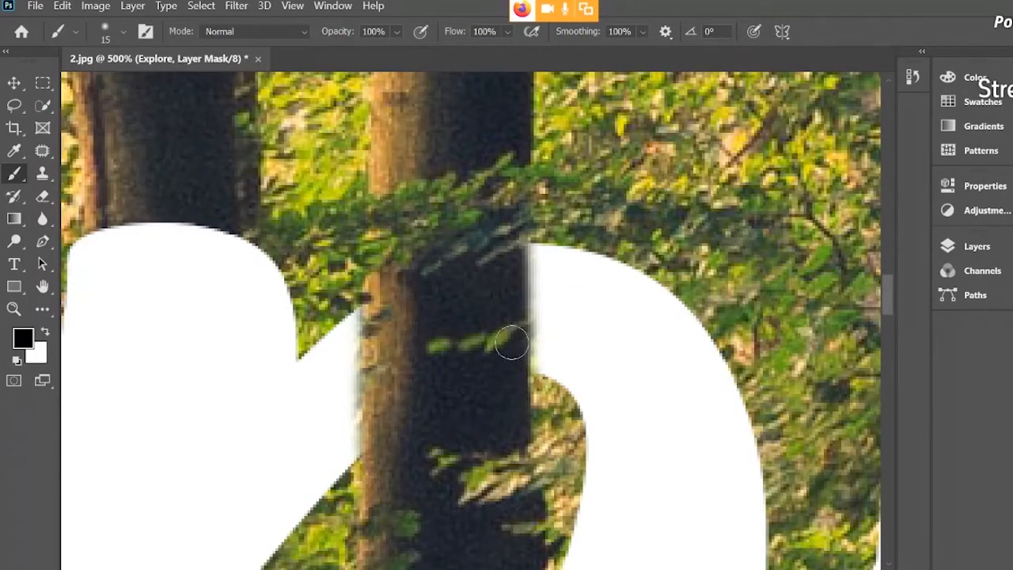
scroll(554, 372, "up", 5)
right_click(552, 302)
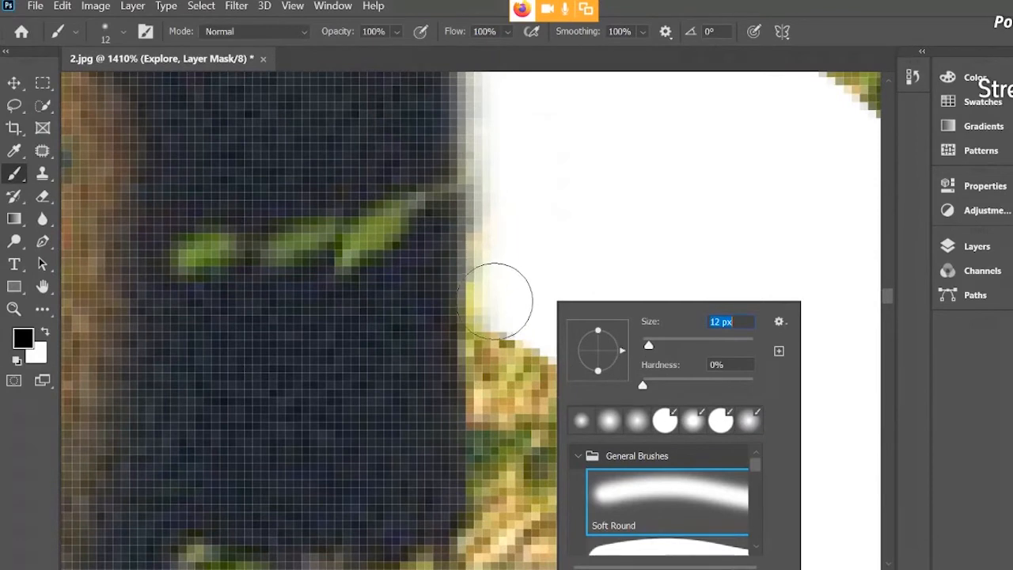
key("[")
left_click(597, 262)
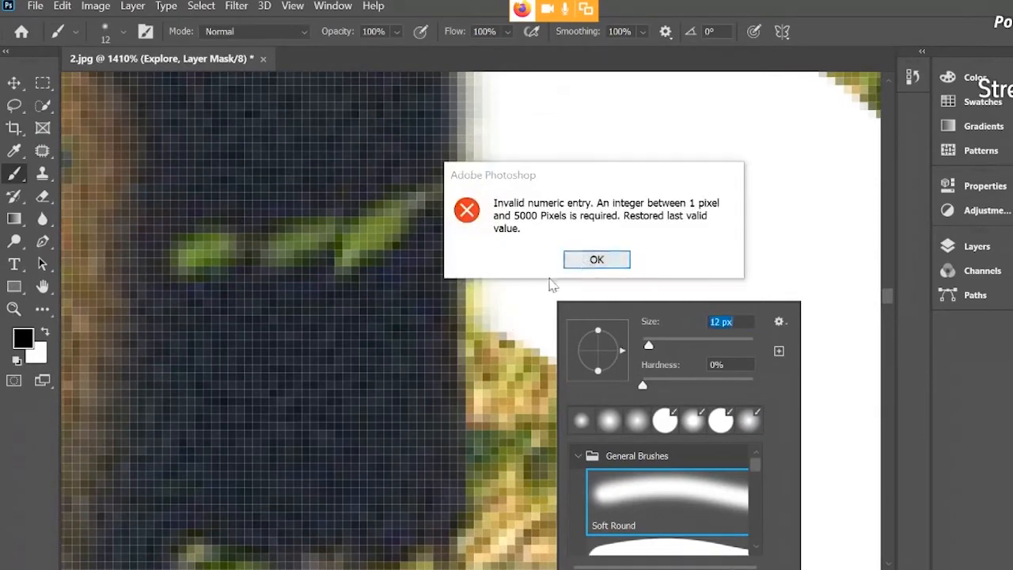
left_click(508, 316)
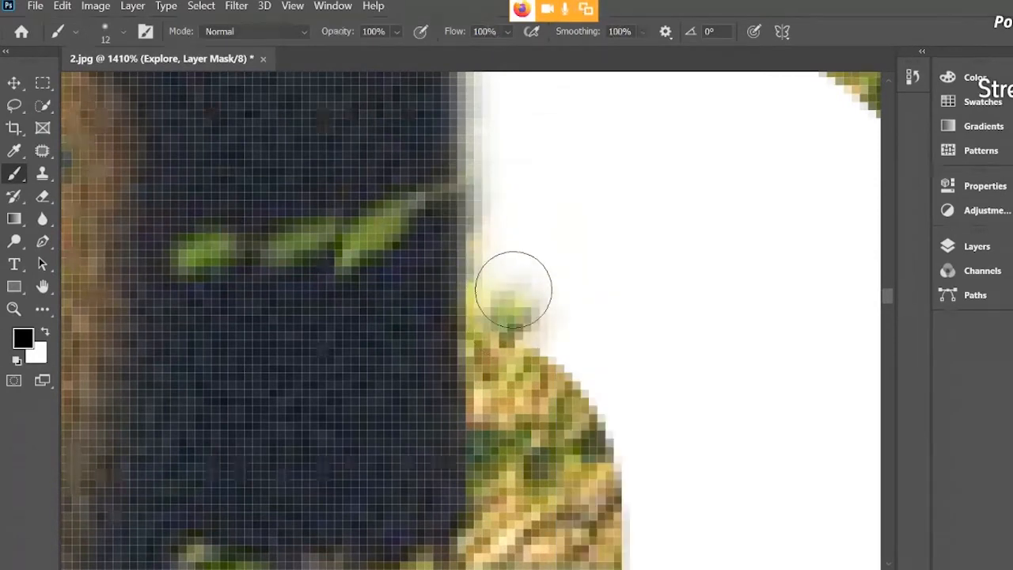
key("x")
left_click(513, 290)
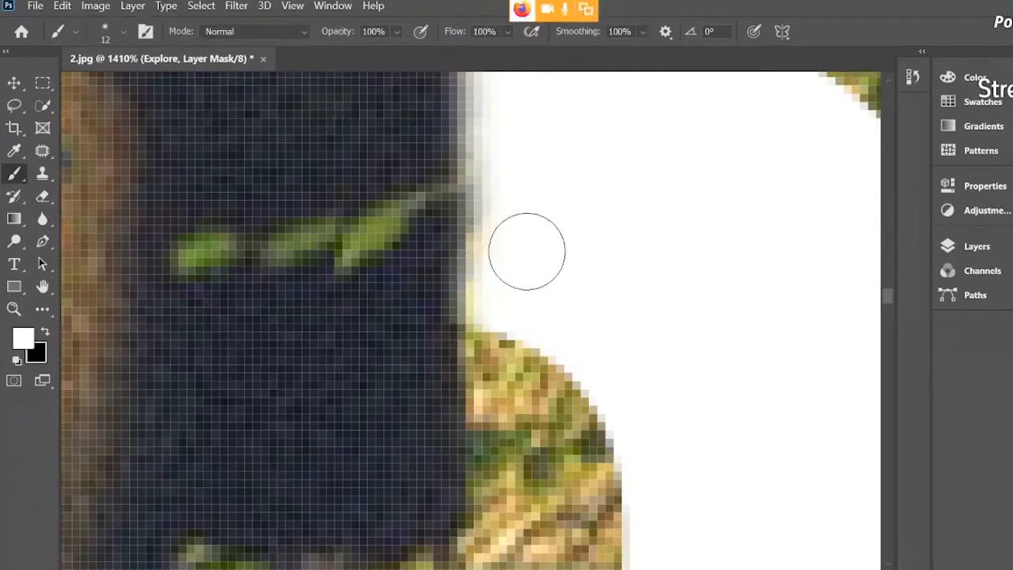
scroll(384, 331, "down", 10)
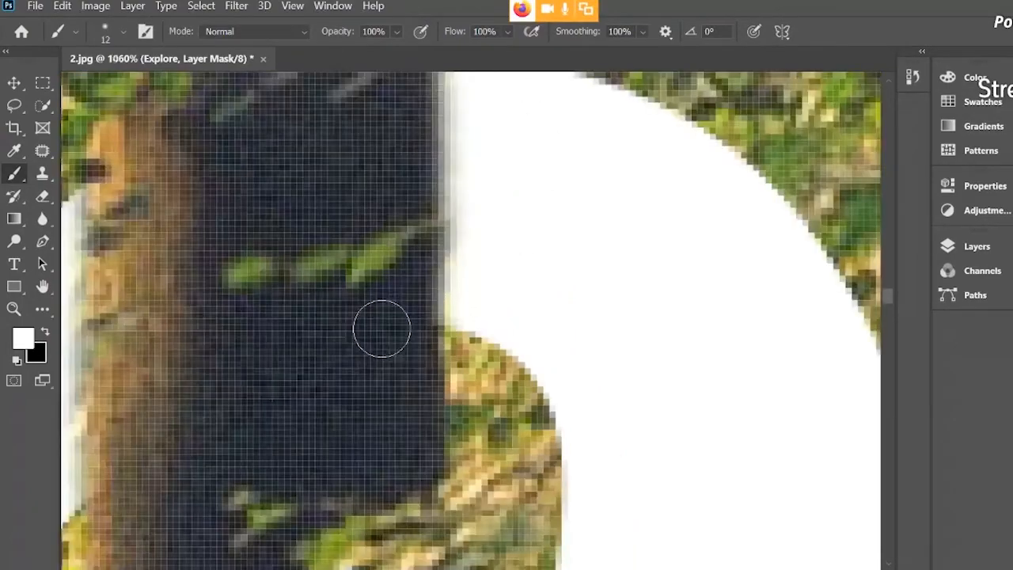
scroll(400, 371, "down", 3)
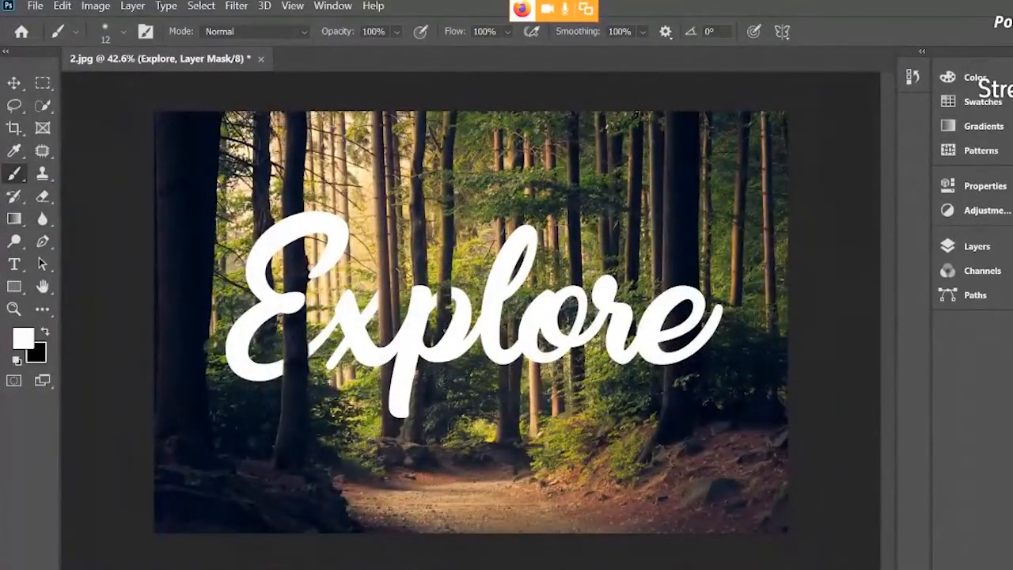
Step: Switch the foreground colour to black and mask out the final e's lower stroke along both edges of the wide dark trunk with the 12 px brush
scroll(478, 327, "up", 1)
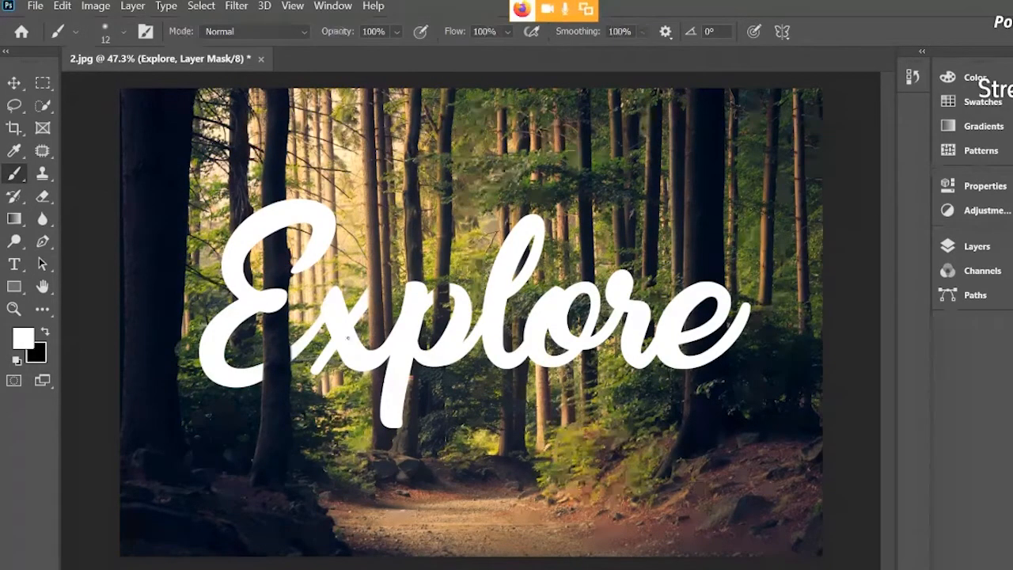
scroll(715, 303, "up", 5)
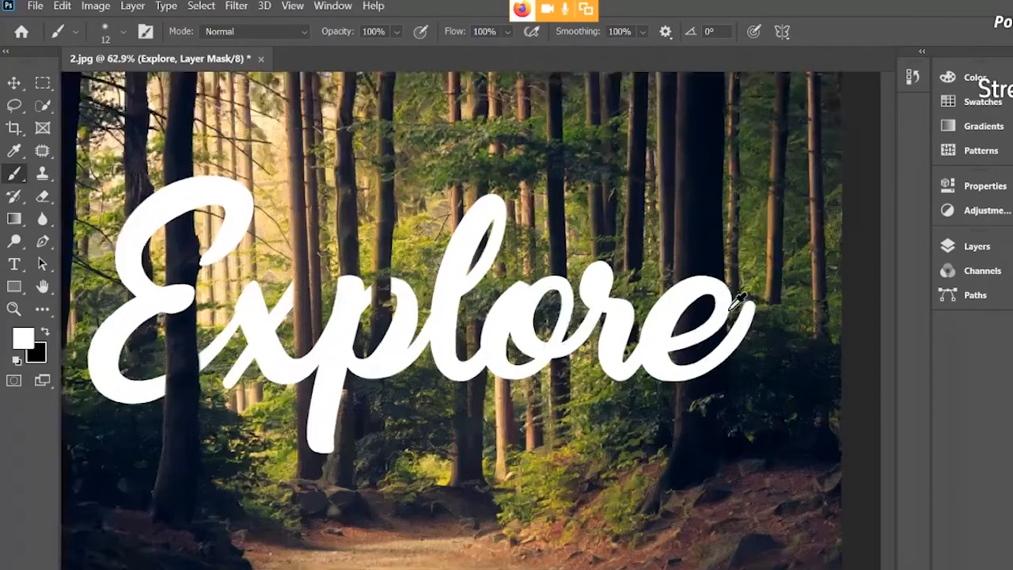
scroll(714, 302, "down", 2)
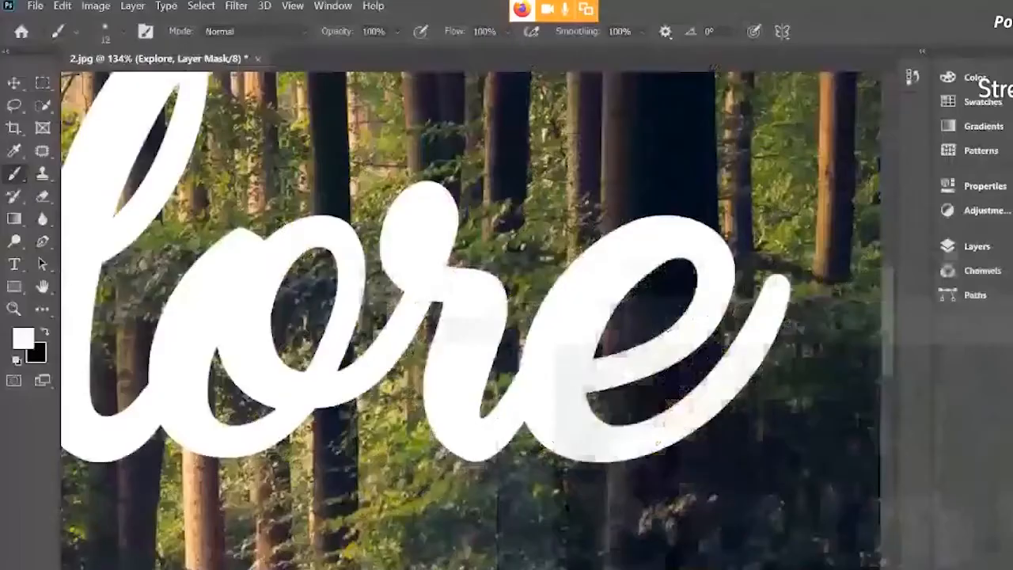
scroll(475, 316, "down", 5)
scroll(657, 320, "up", 4)
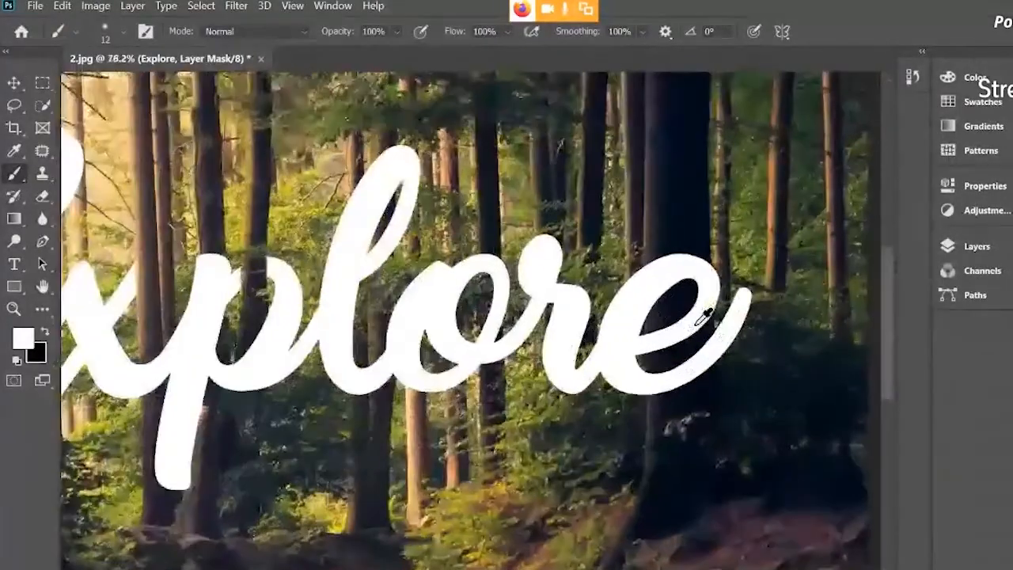
scroll(645, 402, "up", 2)
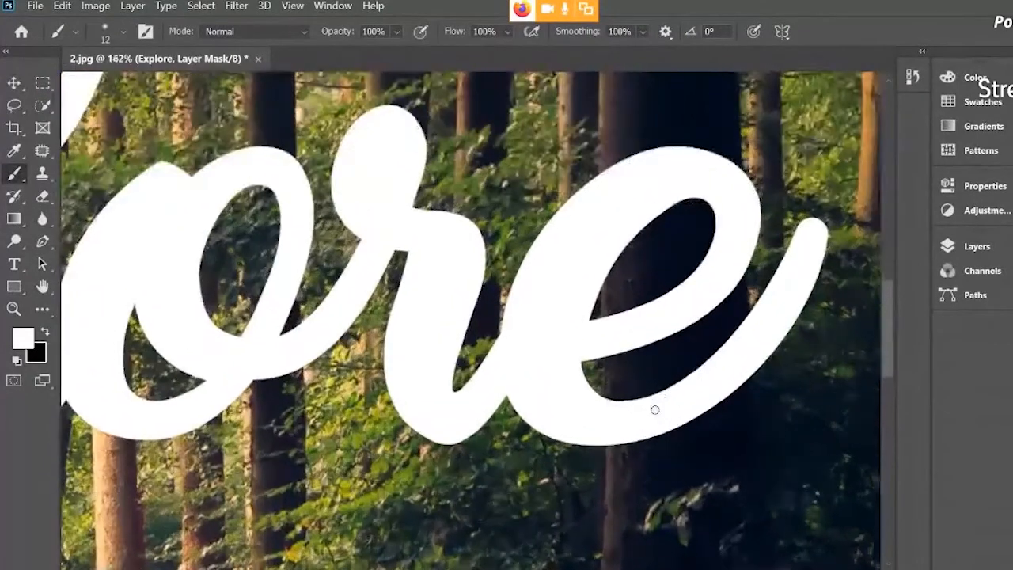
key("x")
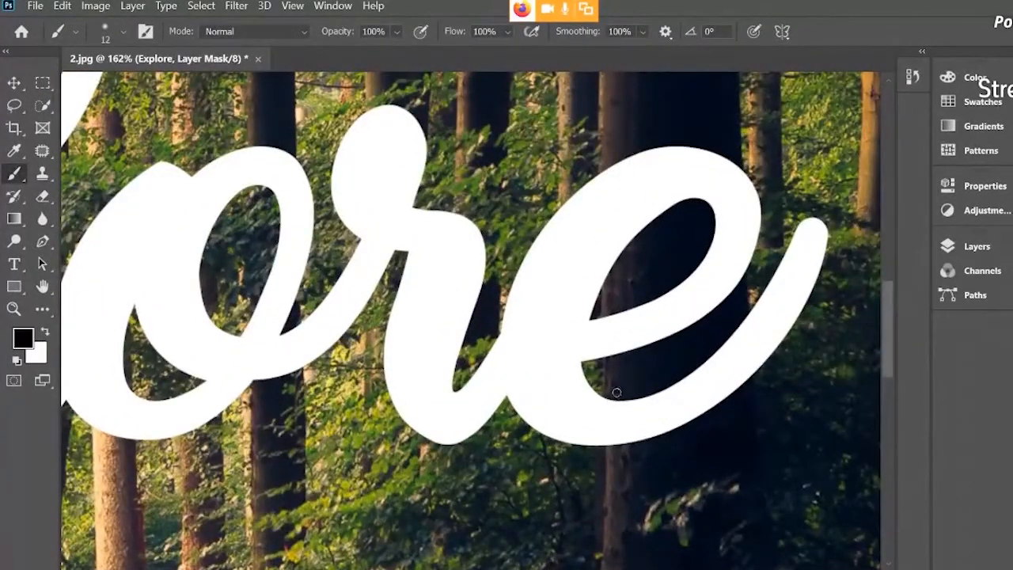
left_click_drag(609, 400, 612, 434)
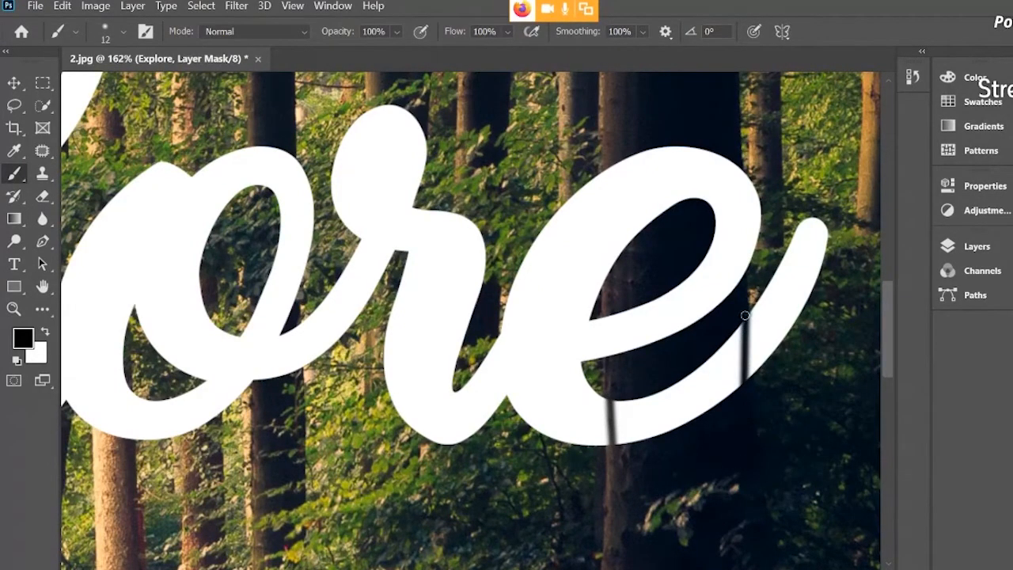
left_click_drag(748, 340, 749, 372)
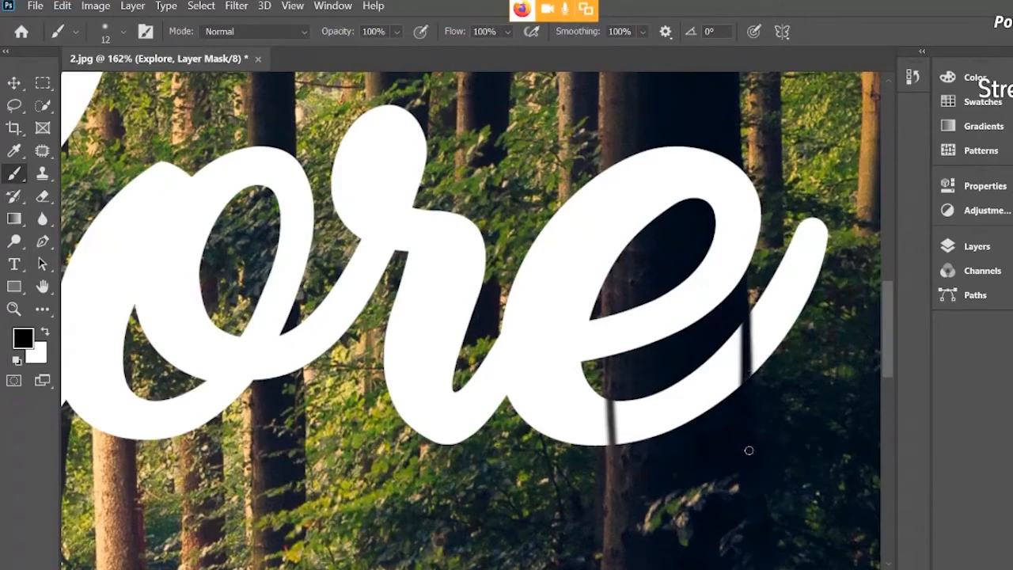
Step: Enlarge the brush to 42 px and paint black to hide the rest of the e's lower stroke across the wide dark trunk
right_click(732, 355)
left_click(837, 346)
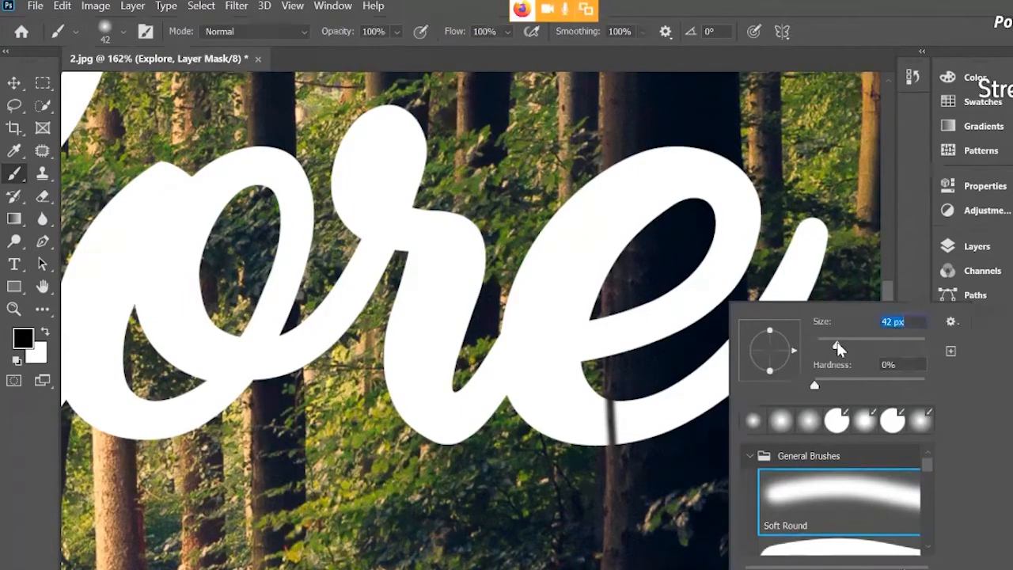
mouse_move(659, 412)
left_mouse_down()
mouse_move(679, 368)
mouse_move(676, 461)
mouse_move(662, 389)
mouse_move(663, 482)
mouse_move(659, 364)
mouse_move(644, 419)
mouse_move(647, 470)
mouse_move(640, 375)
mouse_move(631, 385)
mouse_move(626, 479)
mouse_move(617, 373)
mouse_move(626, 462)
mouse_move(668, 428)
left_mouse_up()
mouse_move(717, 400)
left_mouse_down()
mouse_move(735, 319)
mouse_move(739, 441)
mouse_move(729, 341)
mouse_move(699, 472)
mouse_move(713, 344)
mouse_move(653, 408)
mouse_move(740, 338)
mouse_move(725, 351)
mouse_move(741, 323)
mouse_move(742, 445)
left_mouse_up()
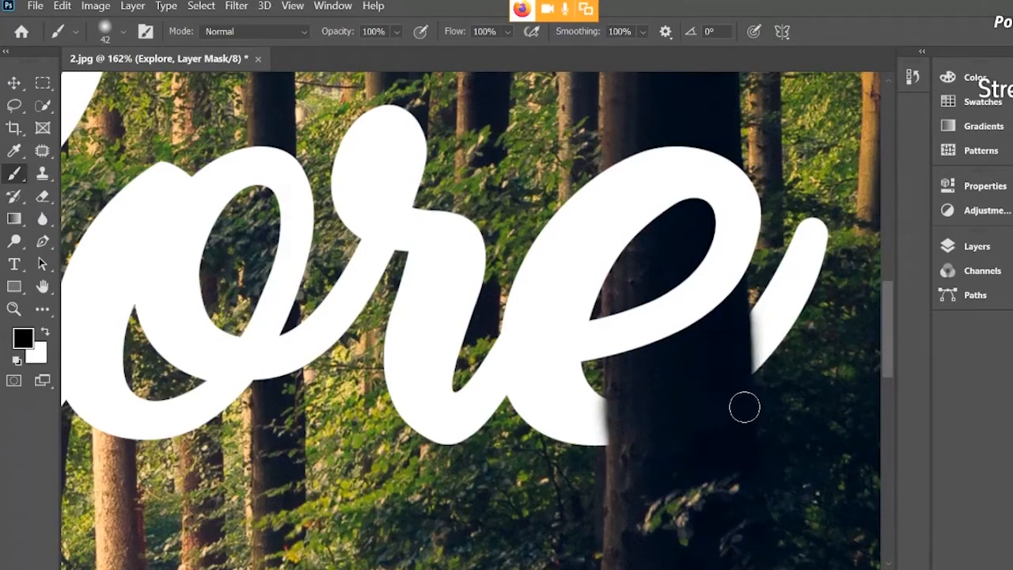
mouse_move(740, 360)
left_mouse_down()
mouse_move(737, 309)
mouse_move(726, 333)
left_mouse_up()
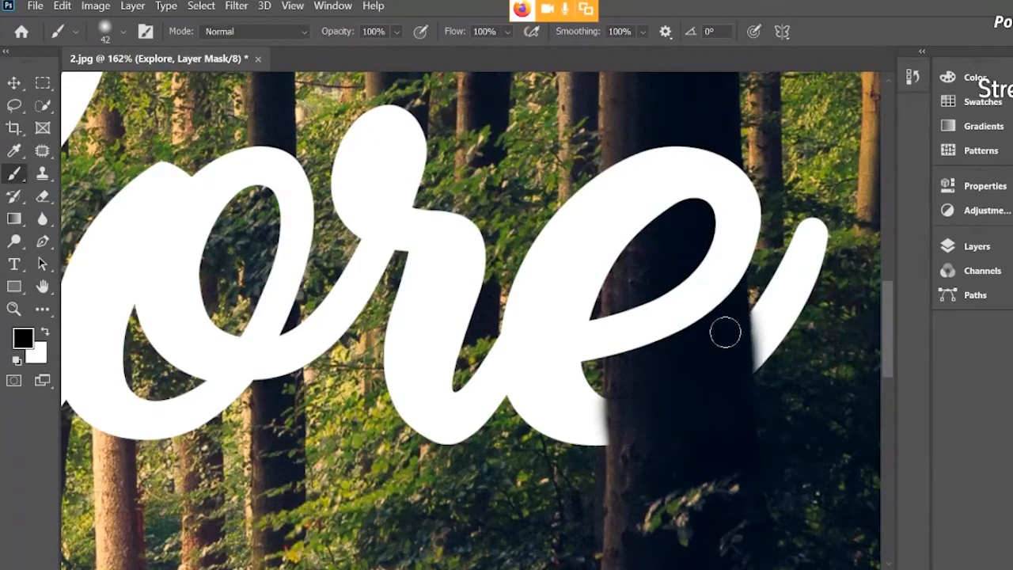
left_click_drag(620, 462, 617, 377)
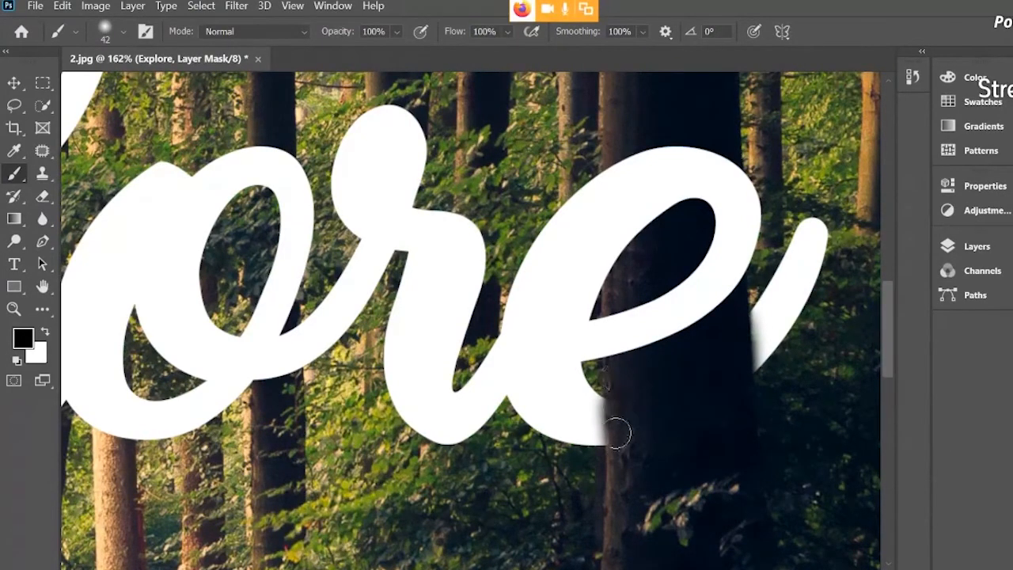
Step: Reduce the brush to 9 px and paint black to sharpen the final e's lower stroke where it meets the wide trunk's left edge
scroll(615, 441, "up", 3)
scroll(614, 441, "up", 4)
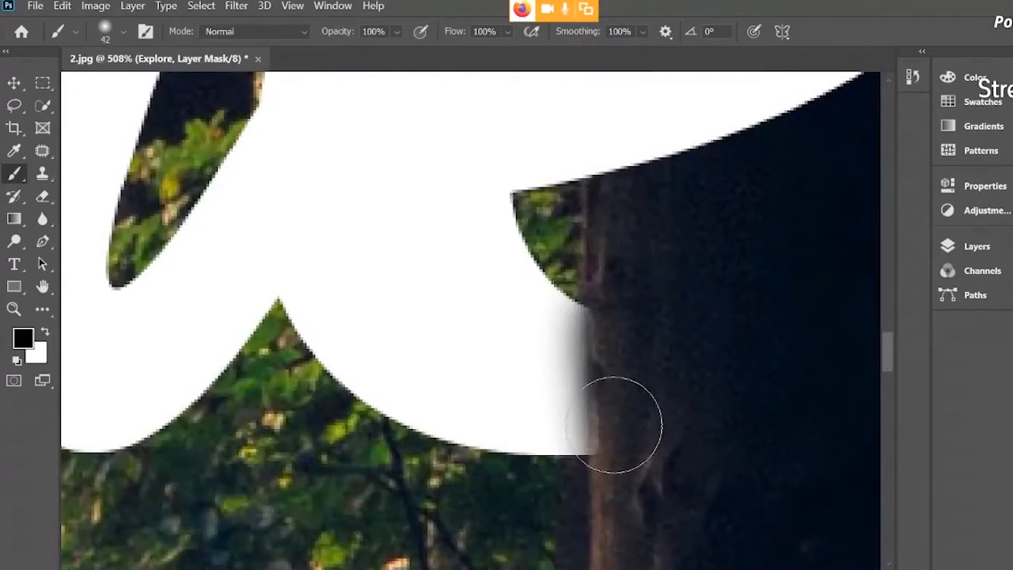
right_click(623, 425)
left_click(717, 345)
left_click(638, 268)
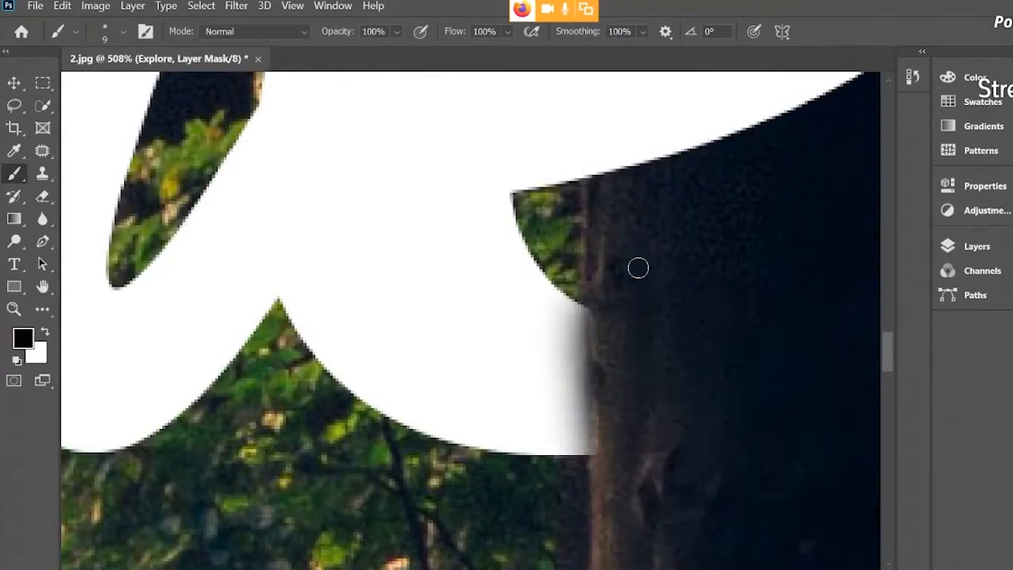
left_click_drag(593, 338, 607, 541)
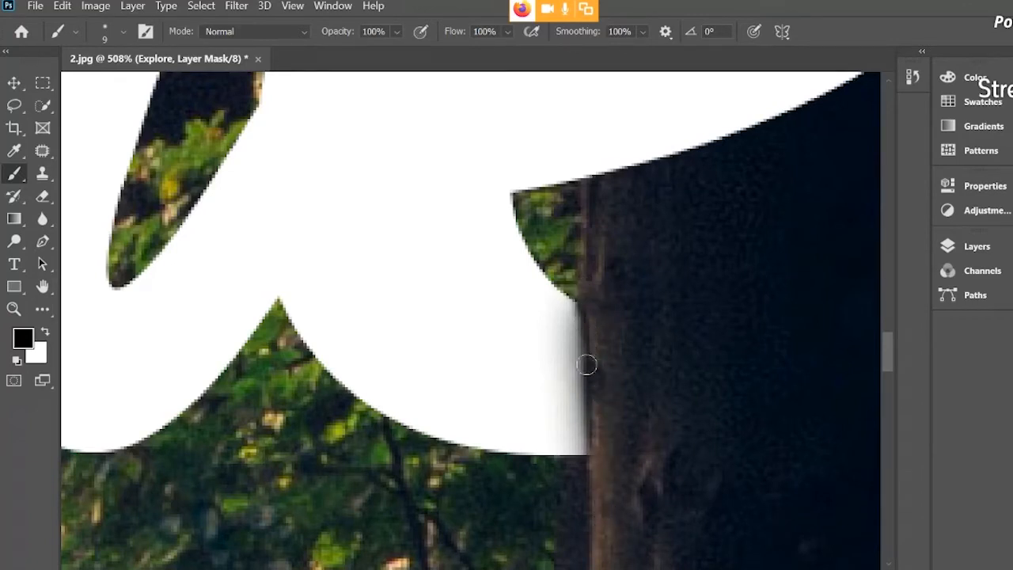
left_click_drag(587, 364, 596, 545)
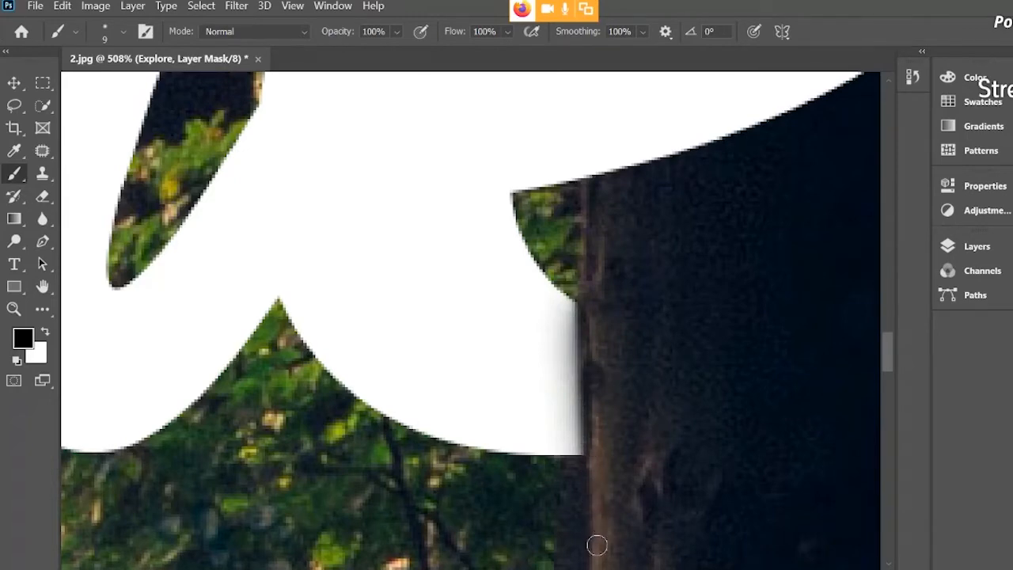
left_click_drag(584, 306, 598, 422)
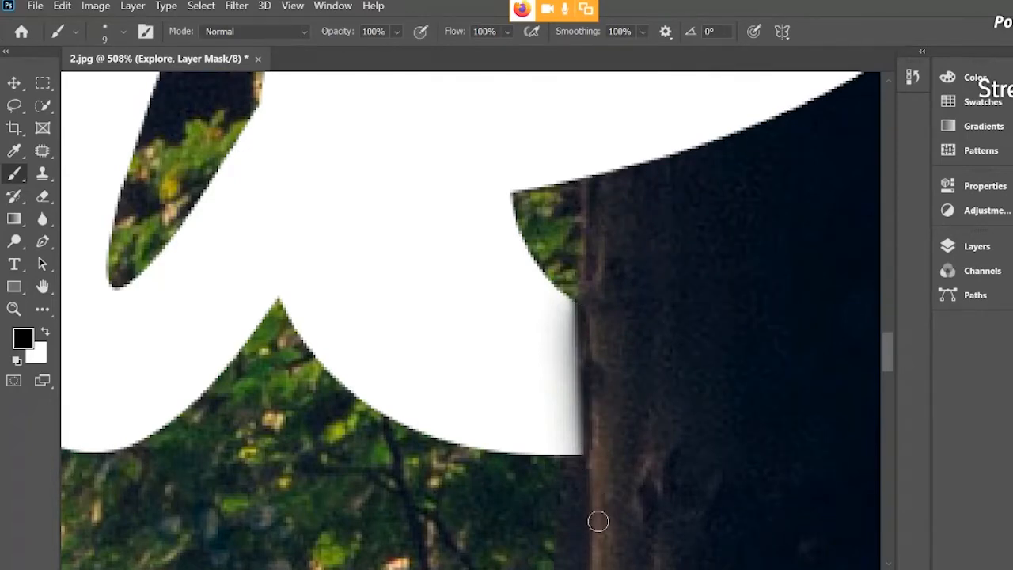
scroll(670, 365, "down", 5)
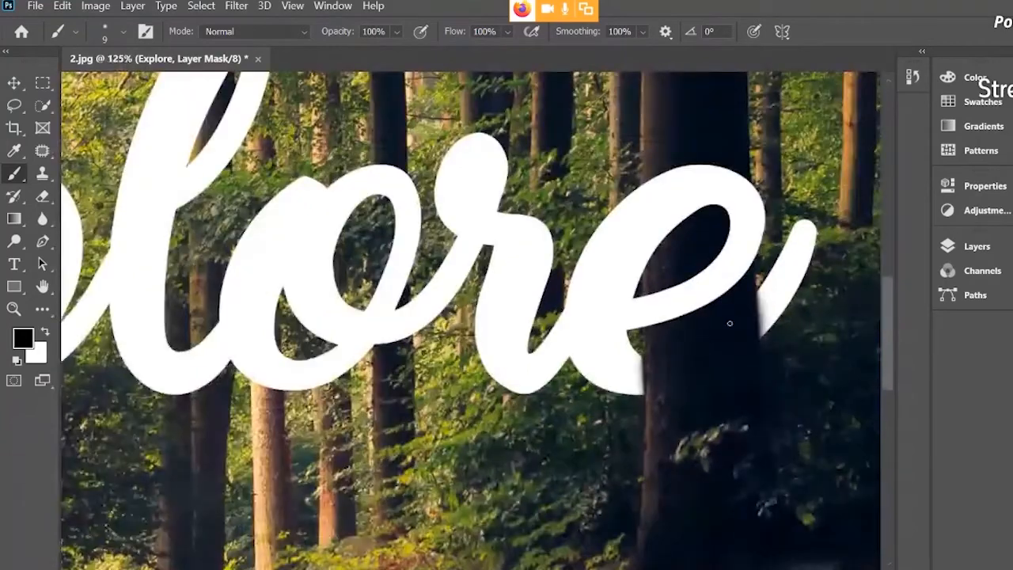
Step: Switch the foreground colour to white and restore the final e's tail up to the wide trunk's right edge with the 9 px brush
scroll(776, 305, "up", 1)
scroll(776, 305, "up", 5)
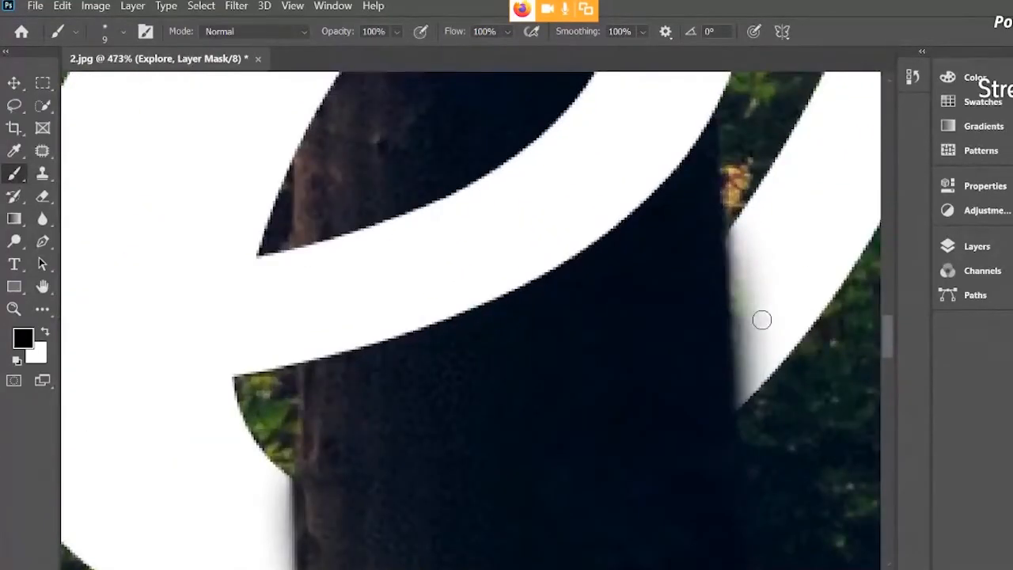
key("x")
left_click_drag(738, 237, 764, 513)
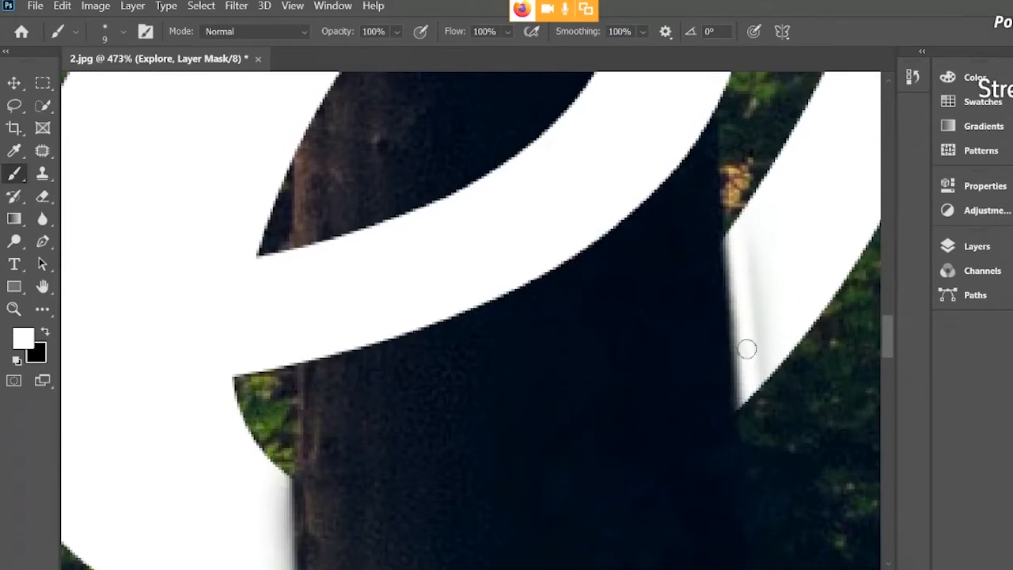
left_click_drag(750, 378, 755, 414)
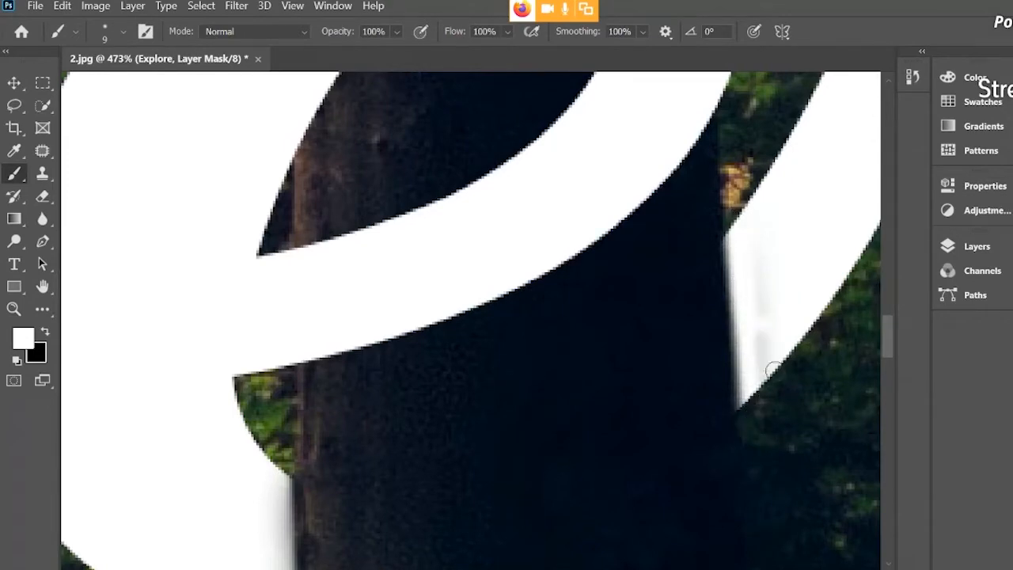
scroll(760, 288, "down", 8)
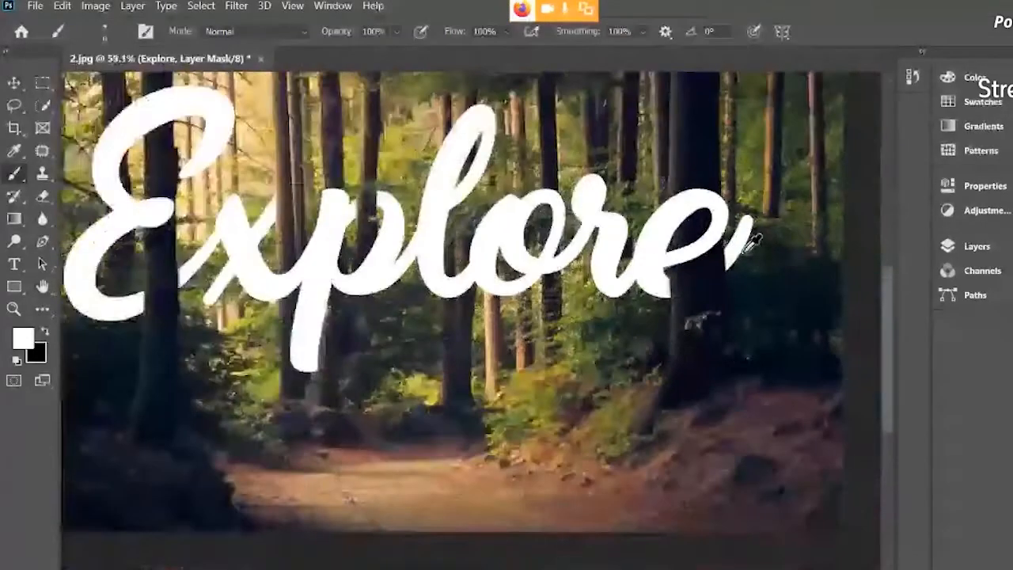
scroll(748, 267, "down", 1)
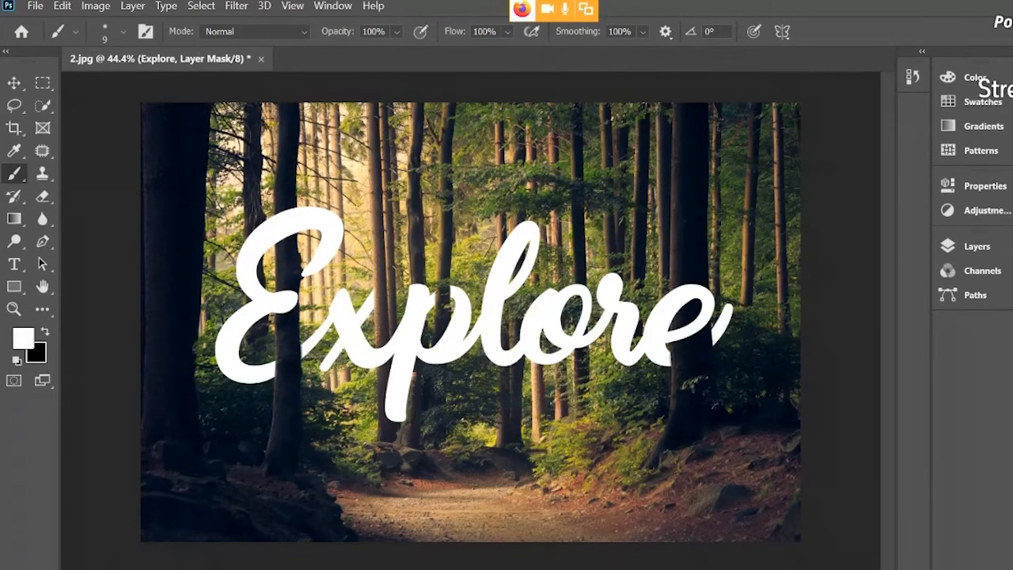
Step: Add a new empty layer above the Explore text layer
left_click(978, 247)
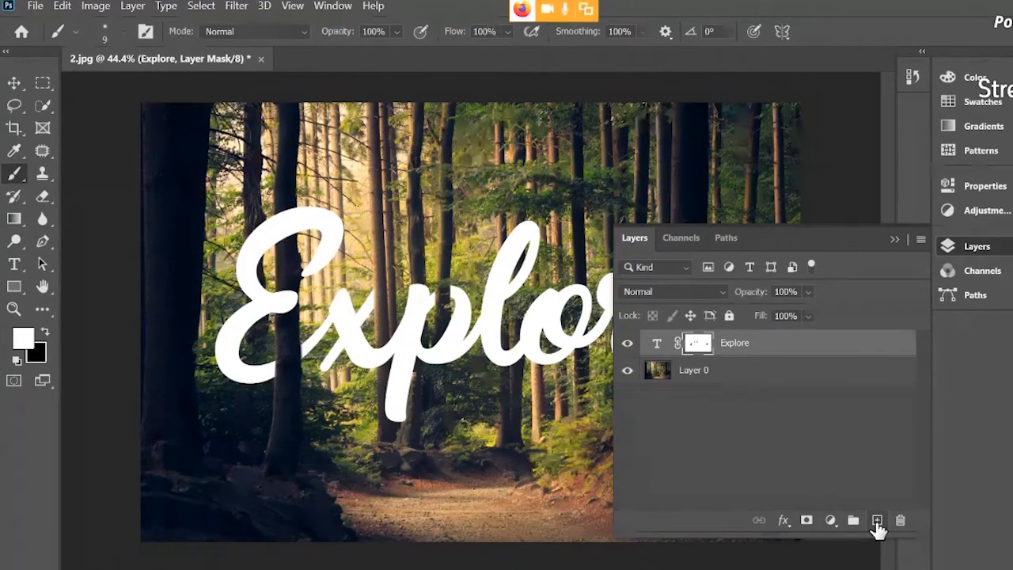
left_click(877, 520)
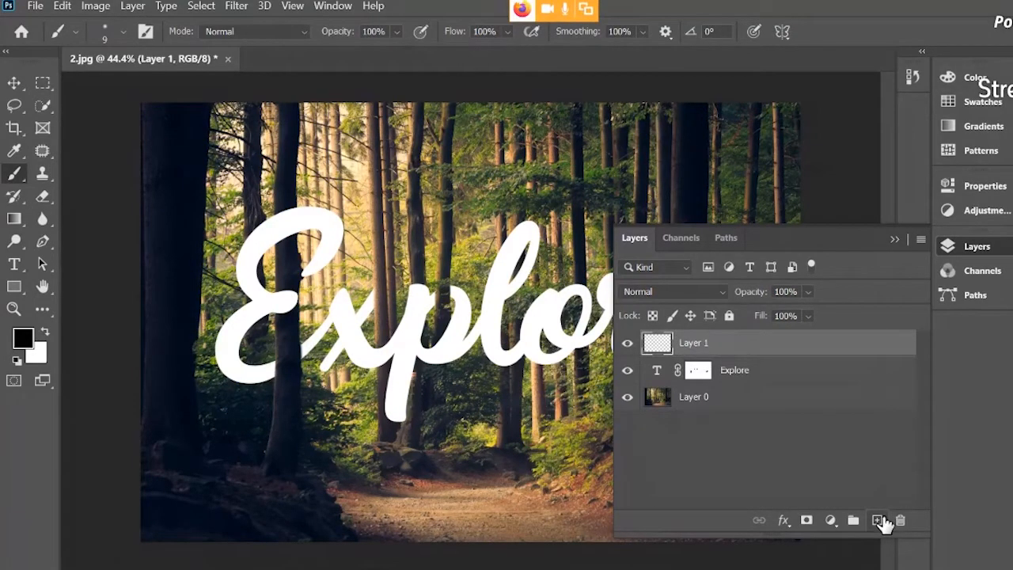
left_click(894, 239)
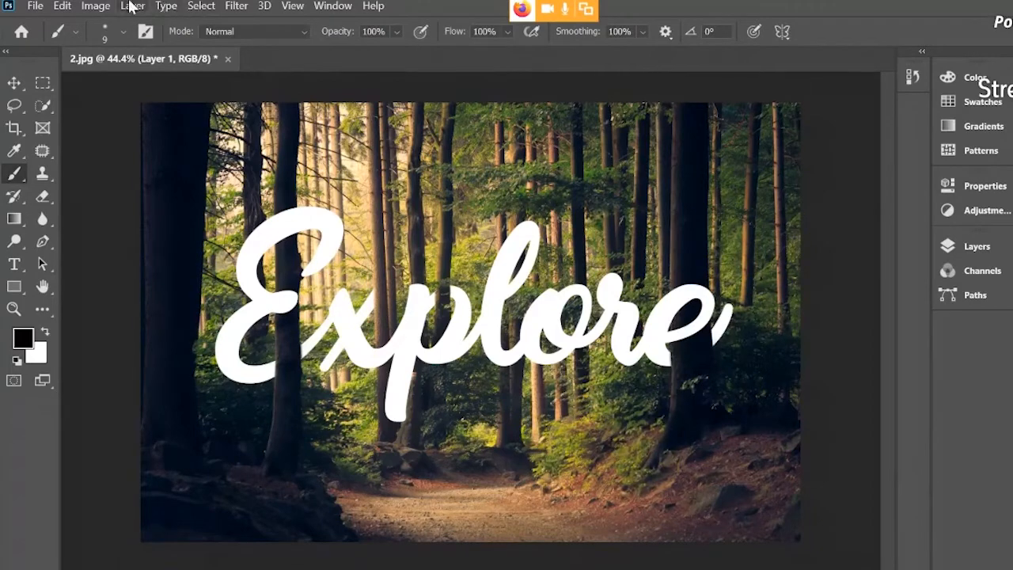
left_click(981, 248)
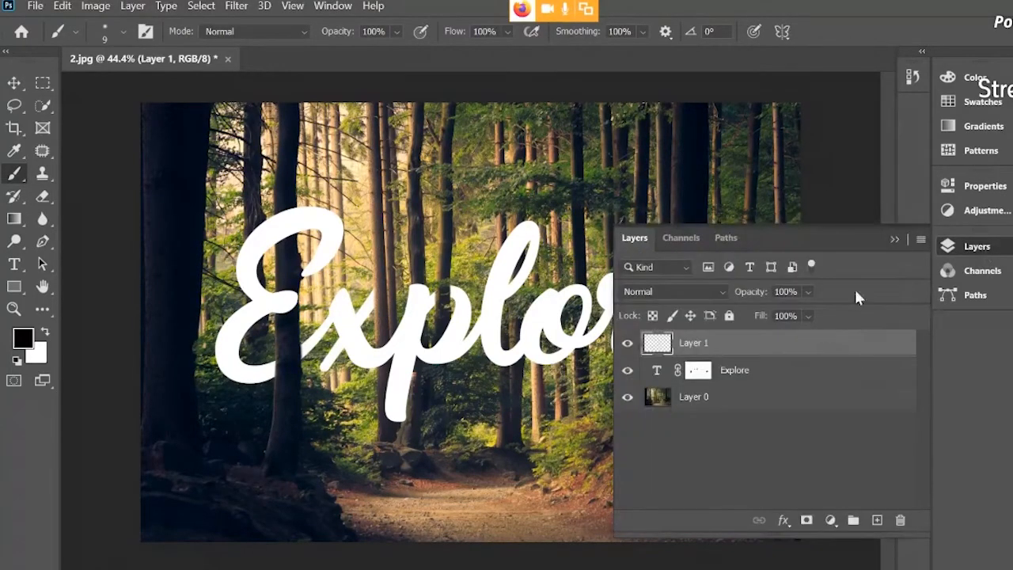
left_click(813, 225)
Step: Try clipping the new layer to the Explore text layer, check it in the layer stack, and undo the clipping mask
left_click(132, 6)
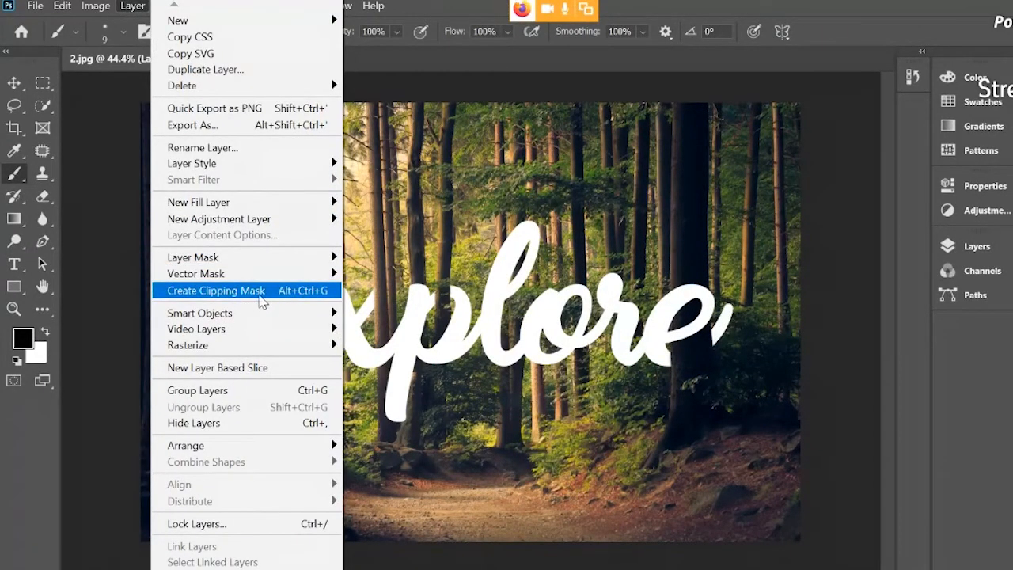
left_click(284, 299)
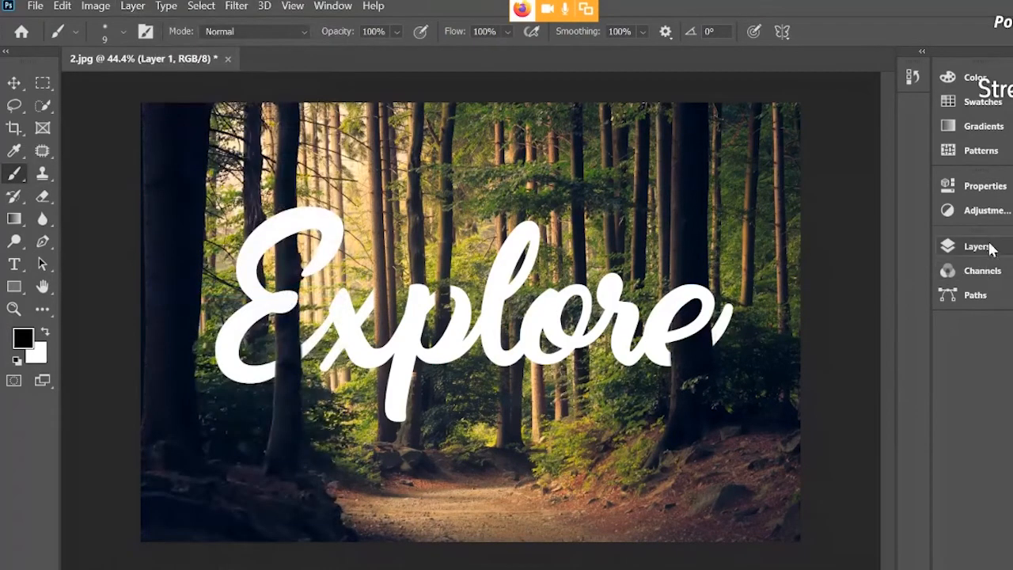
left_click(967, 246)
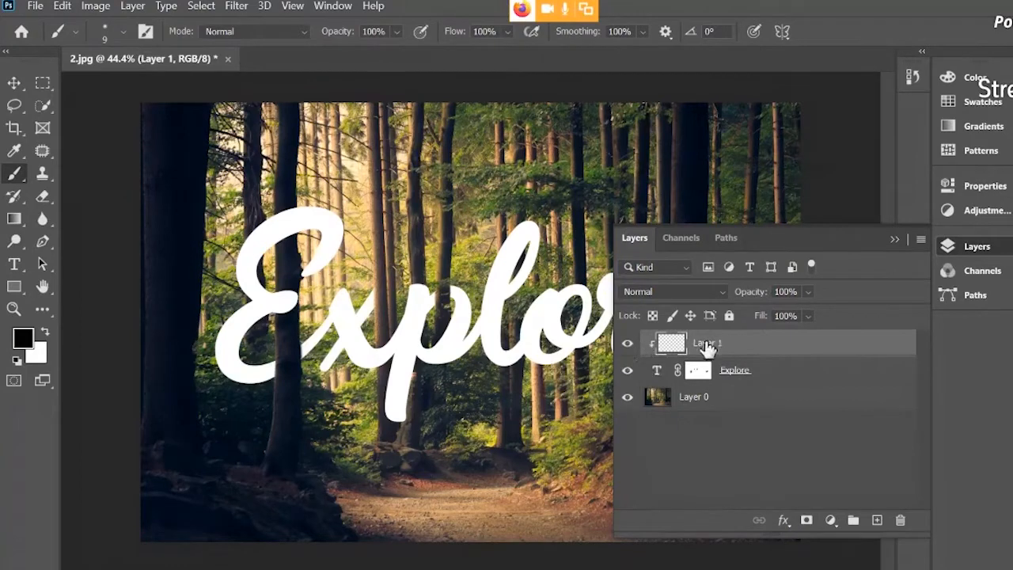
key("ctrl+z")
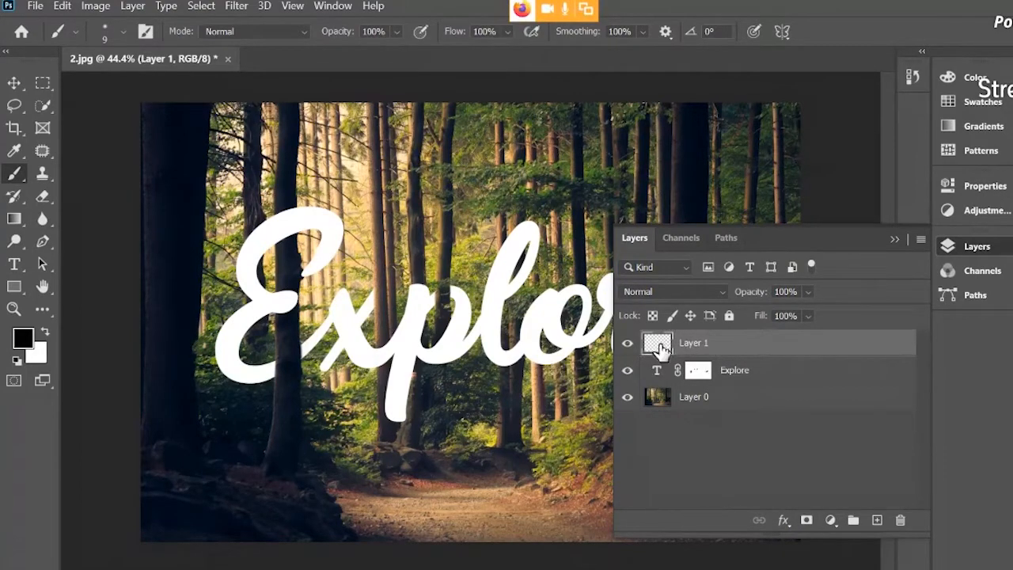
Step: Create a clipping mask that clips Layer 1 to the Explore text layer
left_click(132, 6)
left_click(237, 291)
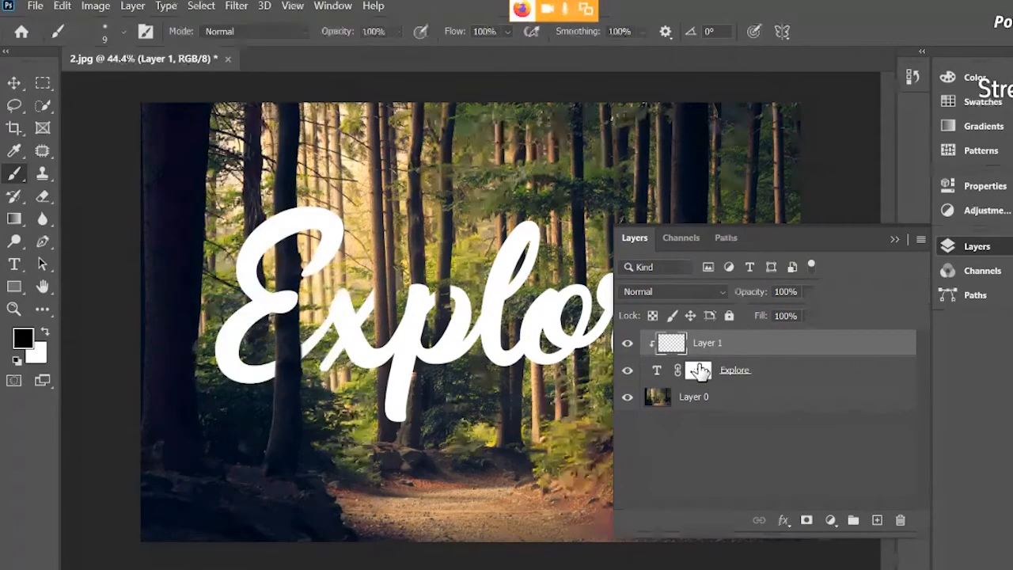
left_click(896, 239)
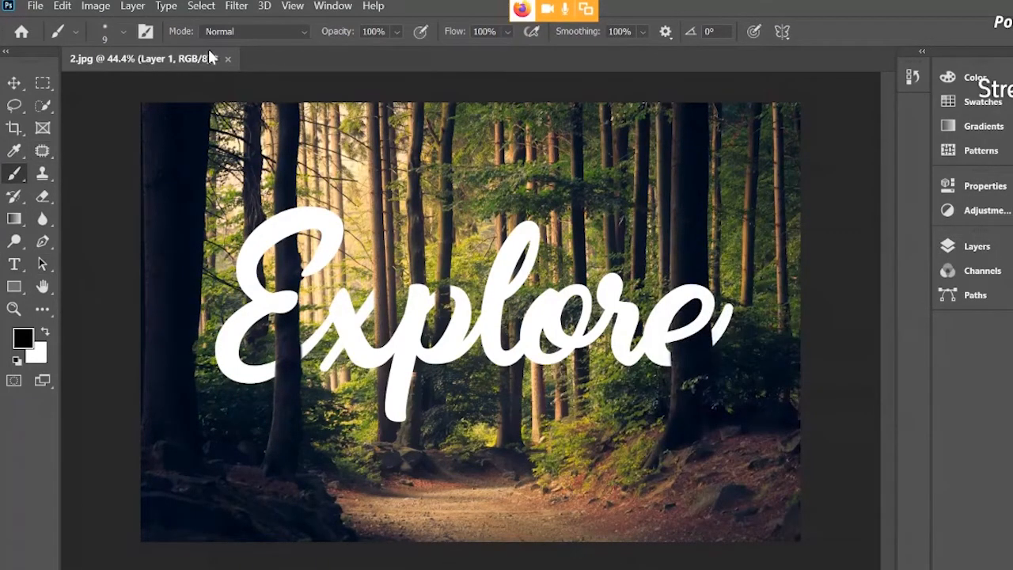
Step: Set the soft round brush to 69 px and 12% opacity, keeping black as the foreground colour
right_click(298, 278)
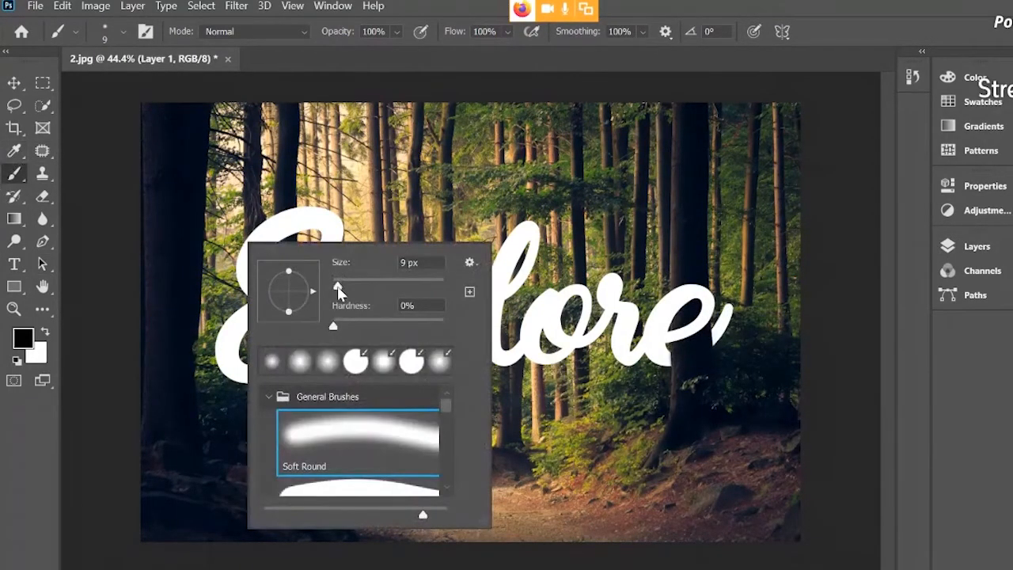
left_click_drag(337, 286, 372, 290)
left_click(396, 32)
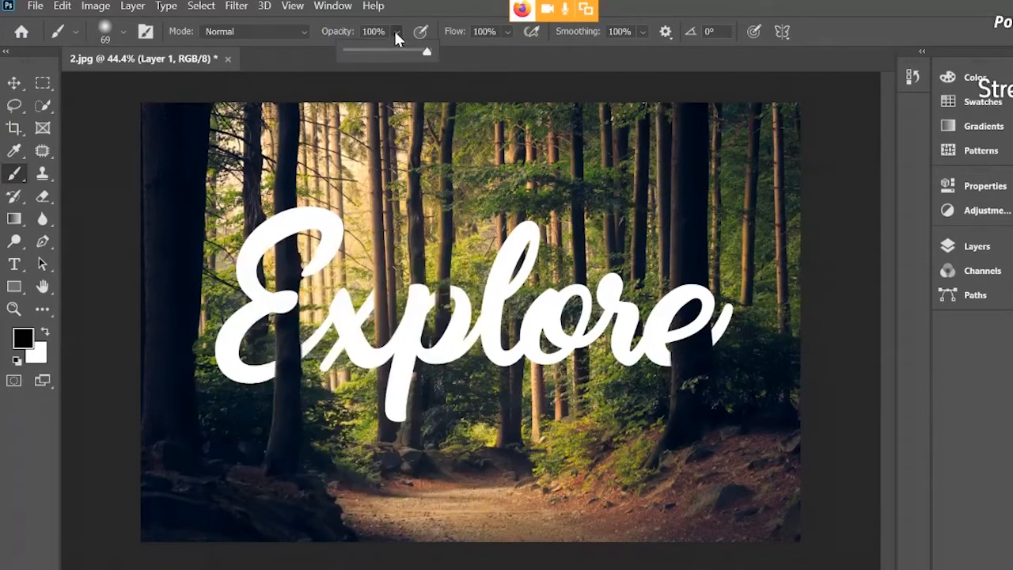
left_click(34, 338)
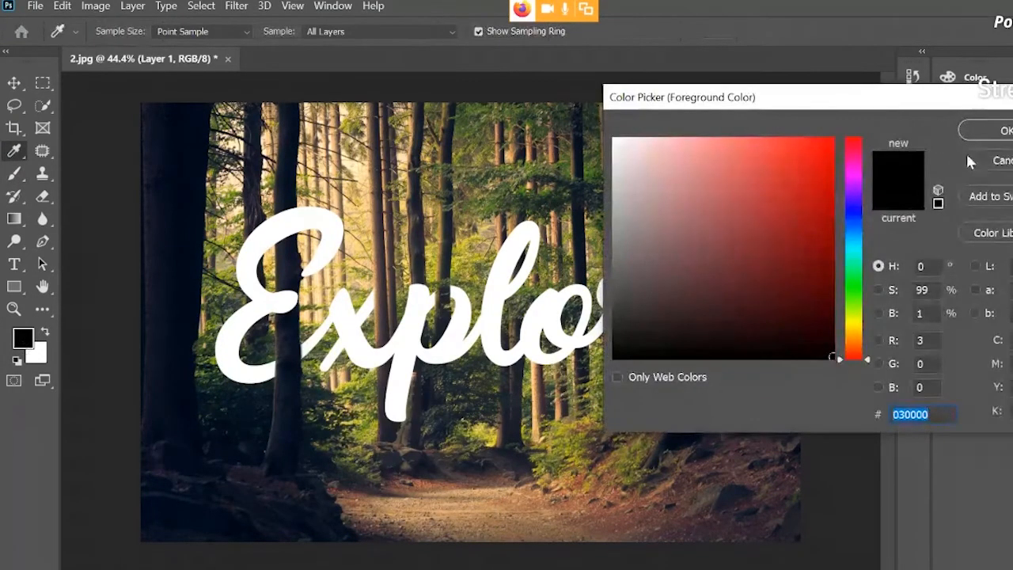
left_click(970, 160)
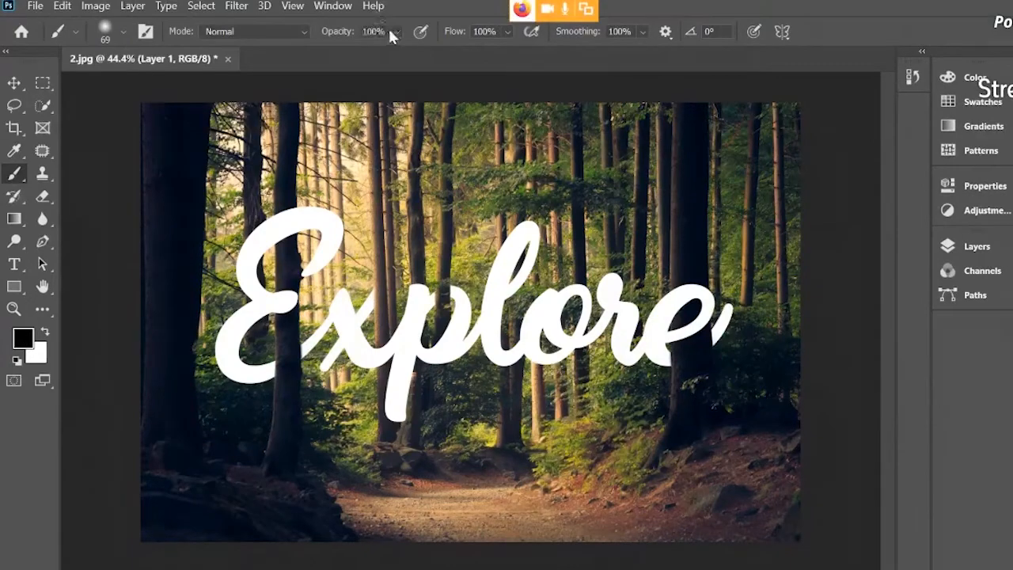
left_click(395, 31)
left_click(353, 52)
Step: Paint soft black shadows on the E's and x's lower strokes beside the dark trunk, raising the brush opacity from 12% to 15%
scroll(268, 290, "up", 5)
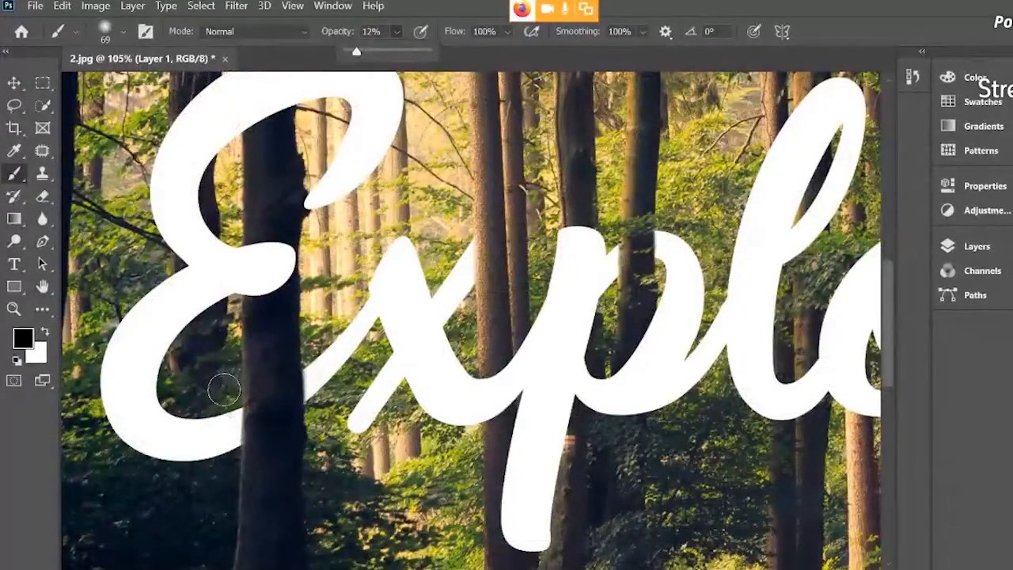
mouse_move(225, 389)
left_mouse_down()
mouse_move(220, 510)
mouse_move(226, 395)
mouse_move(222, 504)
mouse_move(248, 393)
mouse_move(297, 394)
mouse_move(321, 355)
mouse_move(317, 345)
mouse_move(312, 447)
mouse_move(314, 358)
mouse_move(317, 408)
left_mouse_up()
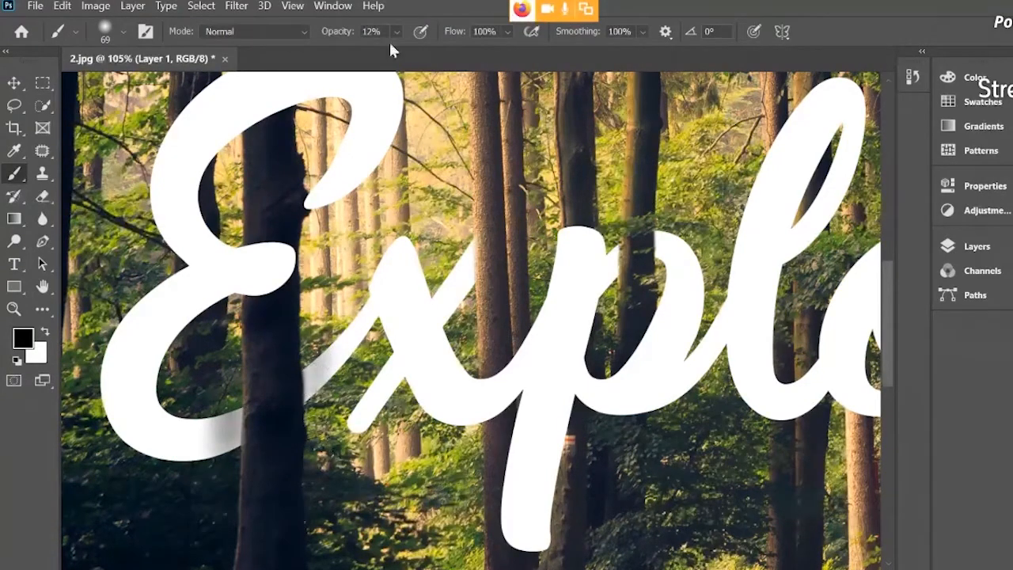
left_click(398, 35)
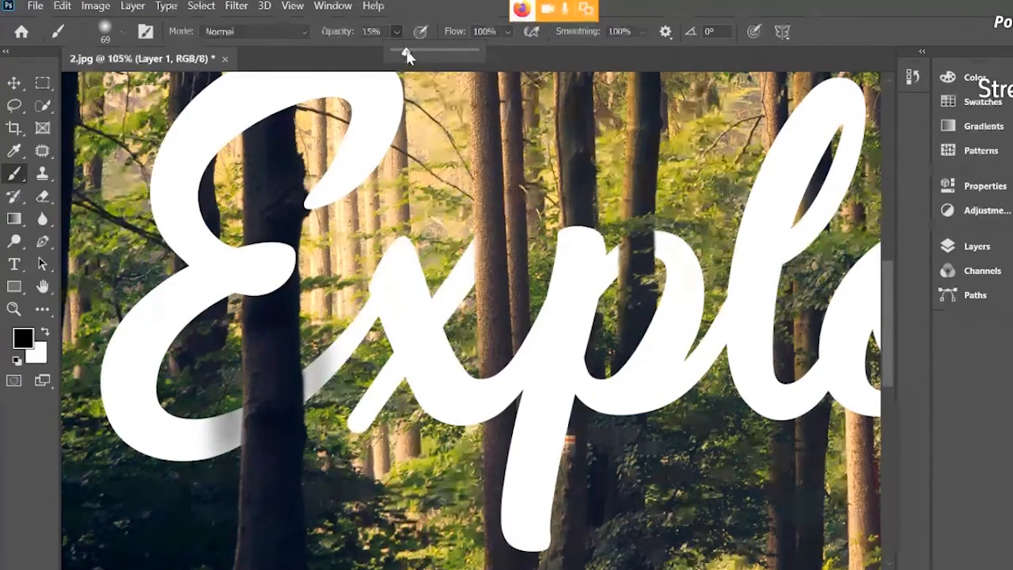
left_click(313, 396)
left_click(317, 370)
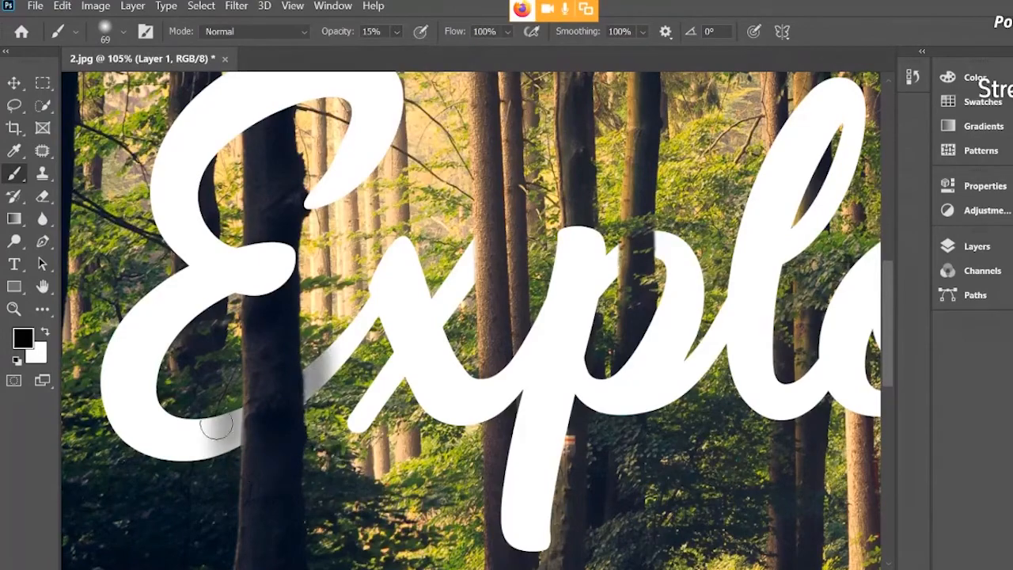
scroll(401, 386, "down", 4)
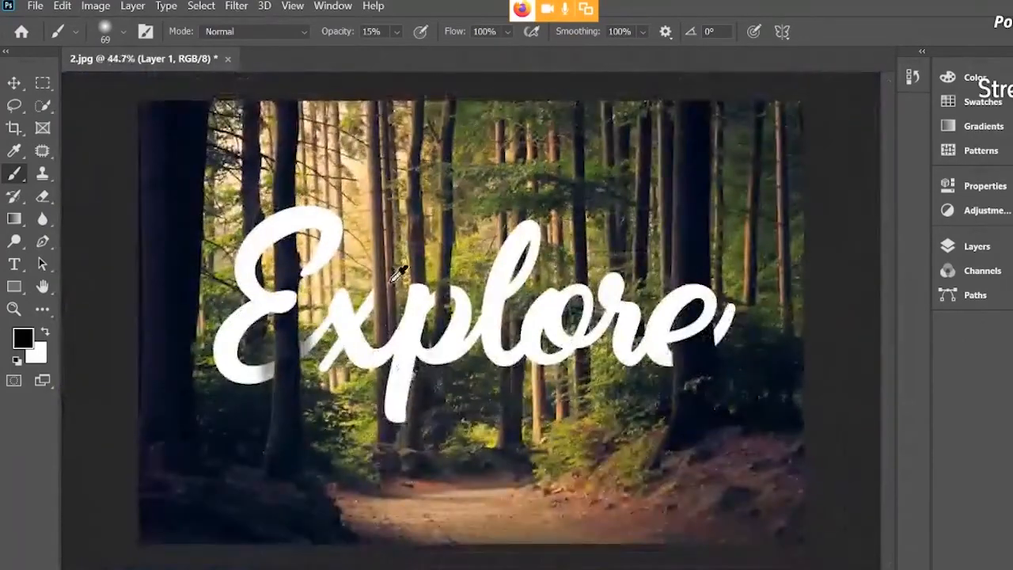
Step: Shade the end of the x's upper arm where it passes behind the trunk, using the 69 px black brush at 15% opacity
scroll(394, 269, "up", 4)
left_click_drag(318, 300, 318, 369)
left_click_drag(319, 305, 339, 435)
scroll(429, 306, "down", 3)
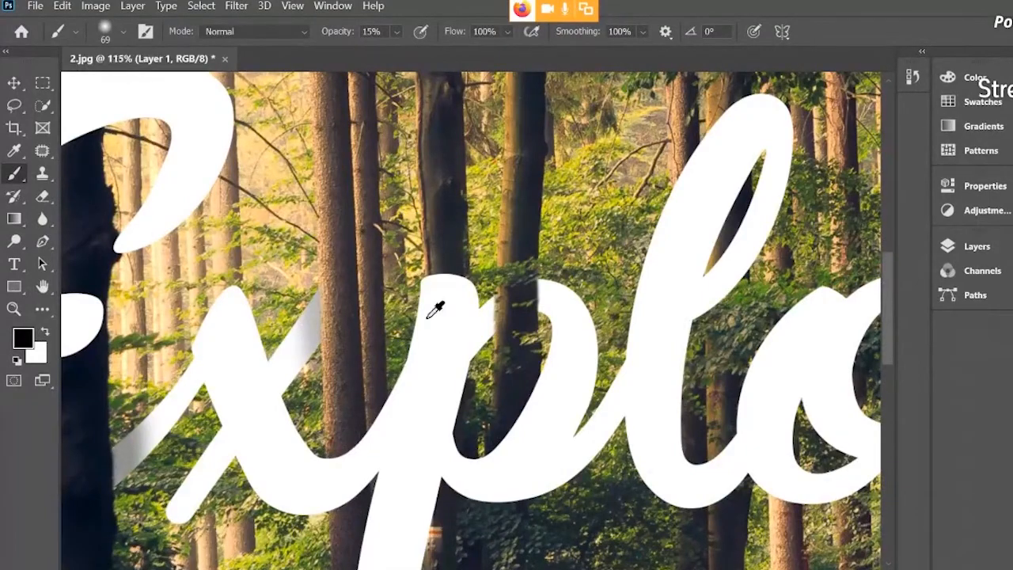
Step: Paint soft black shading on the p's arch along the trunk's right edge at 15% brush opacity
scroll(520, 326, "up", 9)
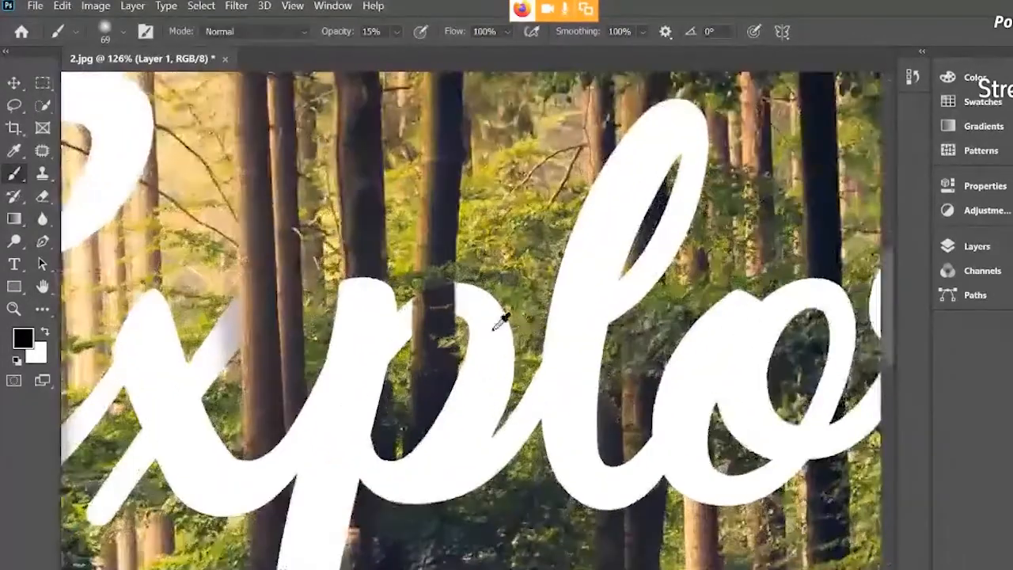
left_click_drag(461, 292, 470, 308)
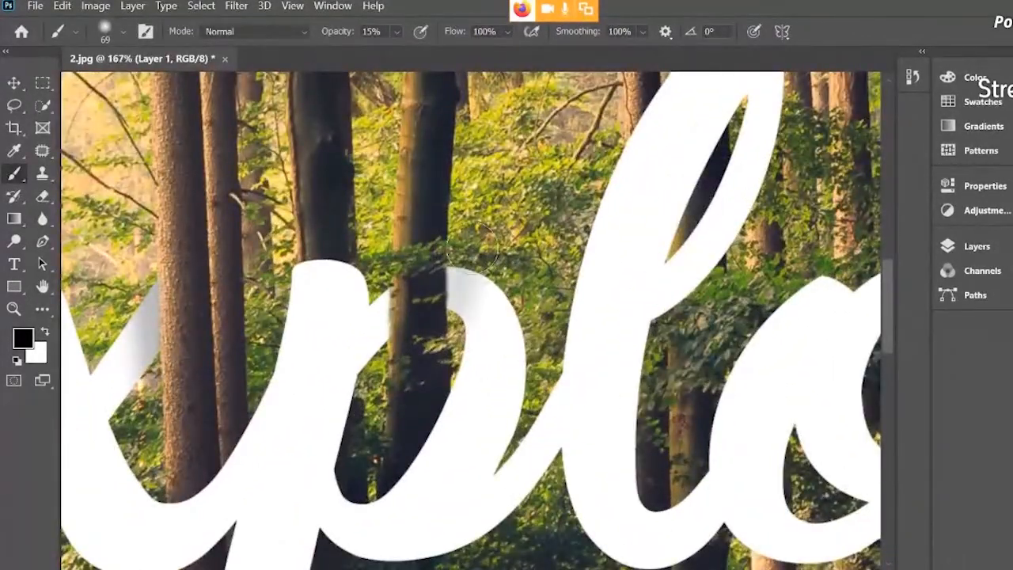
mouse_move(473, 247)
left_mouse_down()
mouse_move(433, 356)
mouse_move(403, 378)
left_mouse_up()
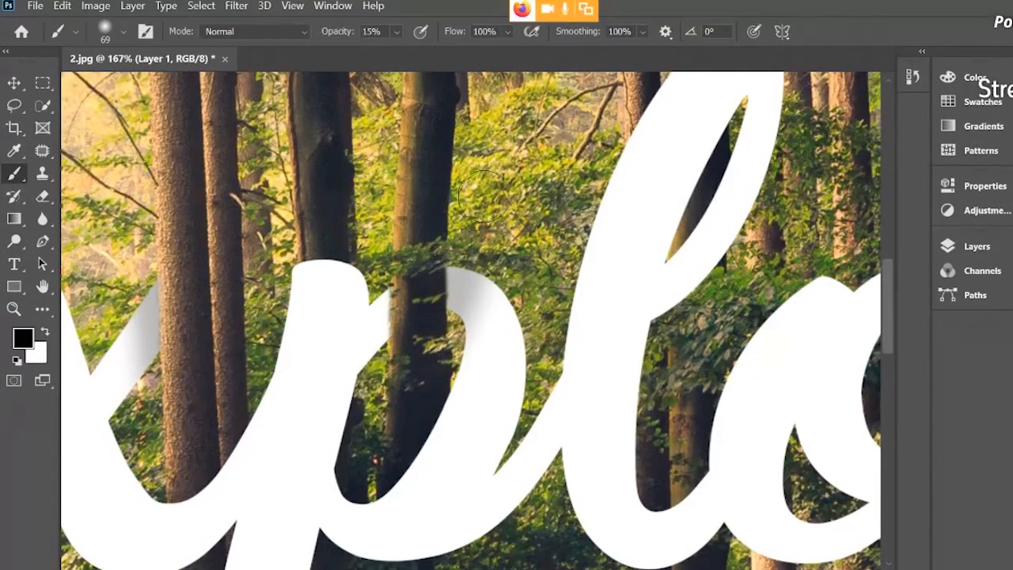
scroll(665, 323, "down", 9)
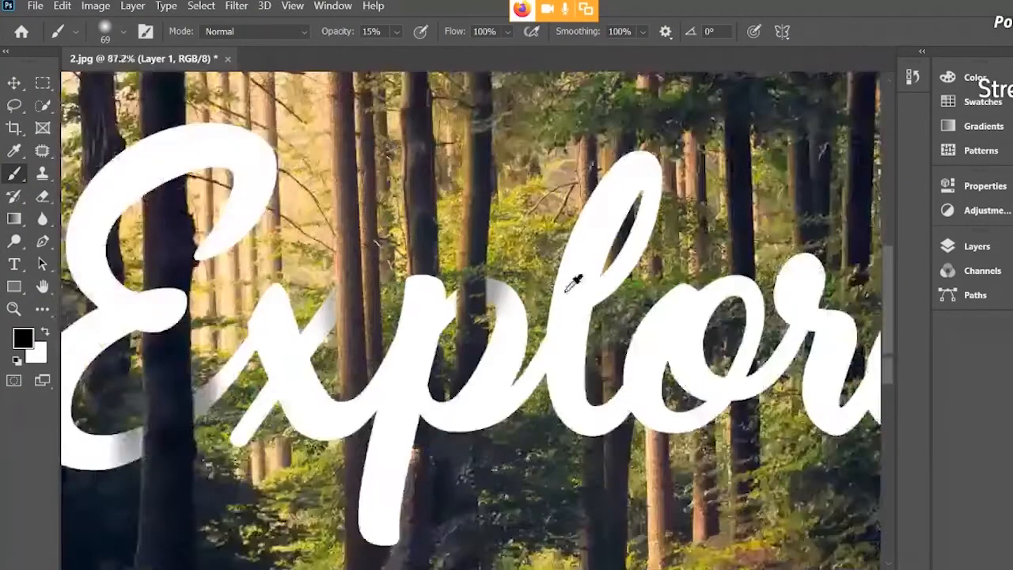
Step: Paint soft black shadows on the final e and its tail beside the dark trunk, using the 69 px brush at 15% opacity
scroll(664, 323, "up", 5)
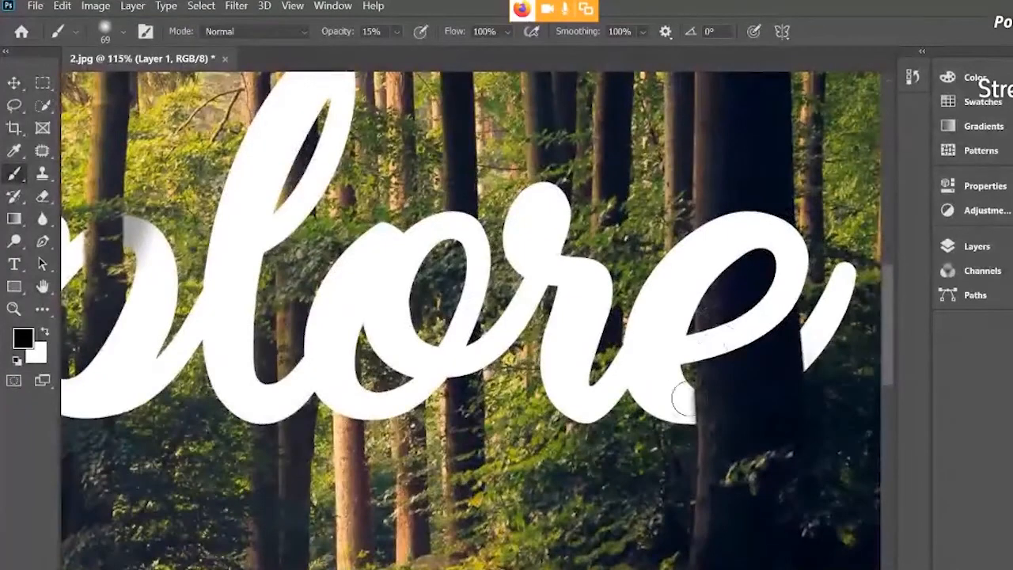
mouse_move(681, 436)
left_mouse_down()
mouse_move(701, 386)
mouse_move(696, 472)
left_mouse_up()
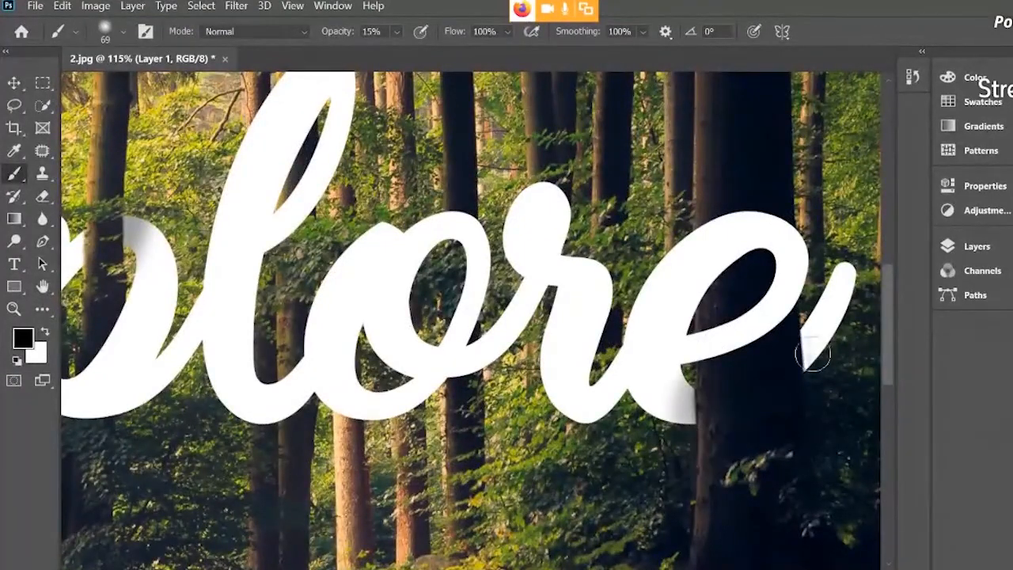
mouse_move(805, 317)
left_mouse_down()
mouse_move(804, 421)
mouse_move(801, 330)
mouse_move(813, 399)
mouse_move(794, 317)
left_mouse_up()
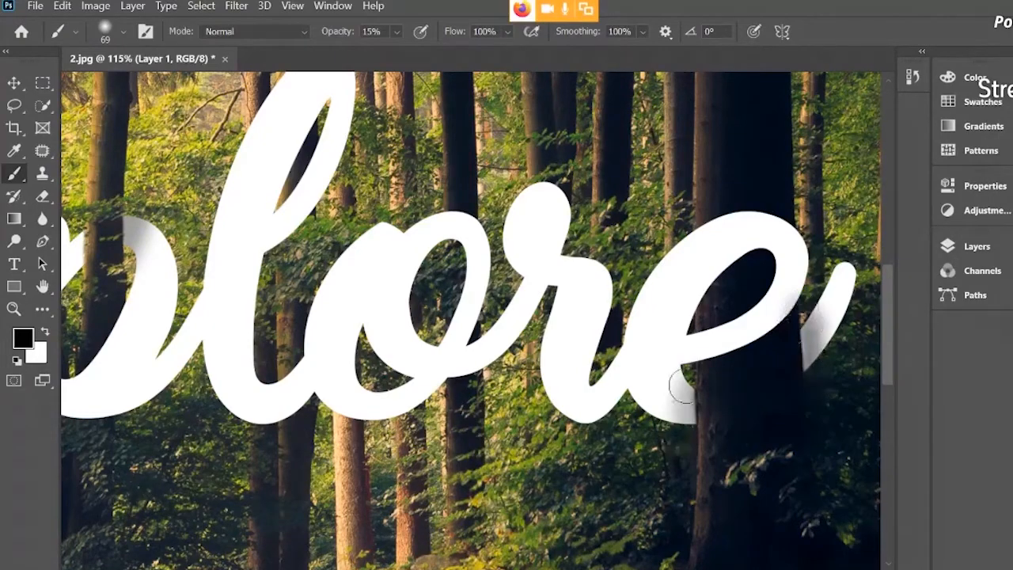
mouse_move(680, 384)
left_mouse_down()
mouse_move(683, 462)
mouse_move(703, 387)
mouse_move(685, 482)
left_mouse_up()
Step: Examine the shading across the whole "Explore" lettering and compare the composition with the Sample 2 reference image in Photos
scroll(602, 376, "down", 5)
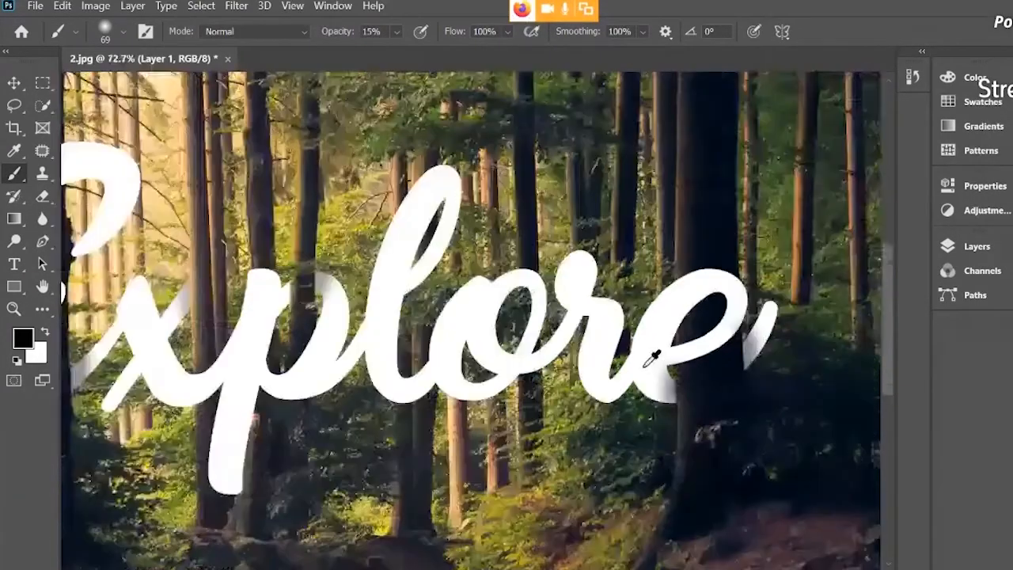
scroll(548, 353, "down", 1)
scroll(548, 353, "up", 1)
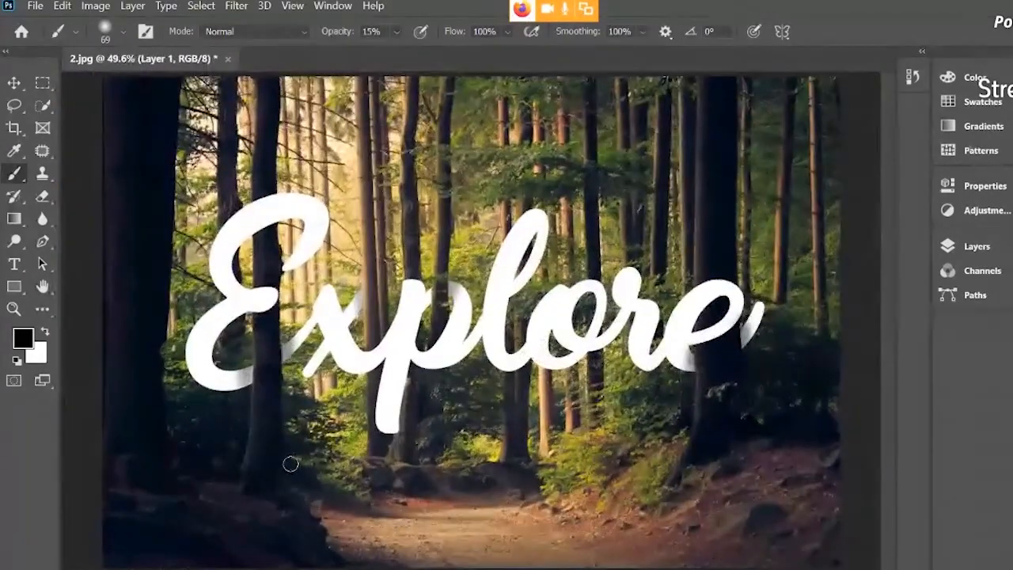
scroll(291, 344, "up", 5)
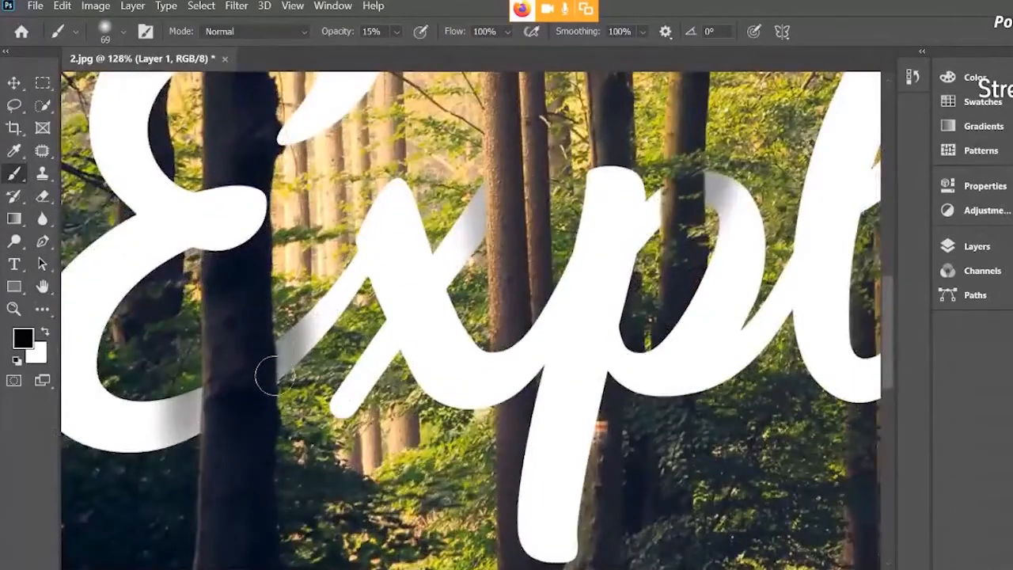
scroll(299, 431, "down", 5)
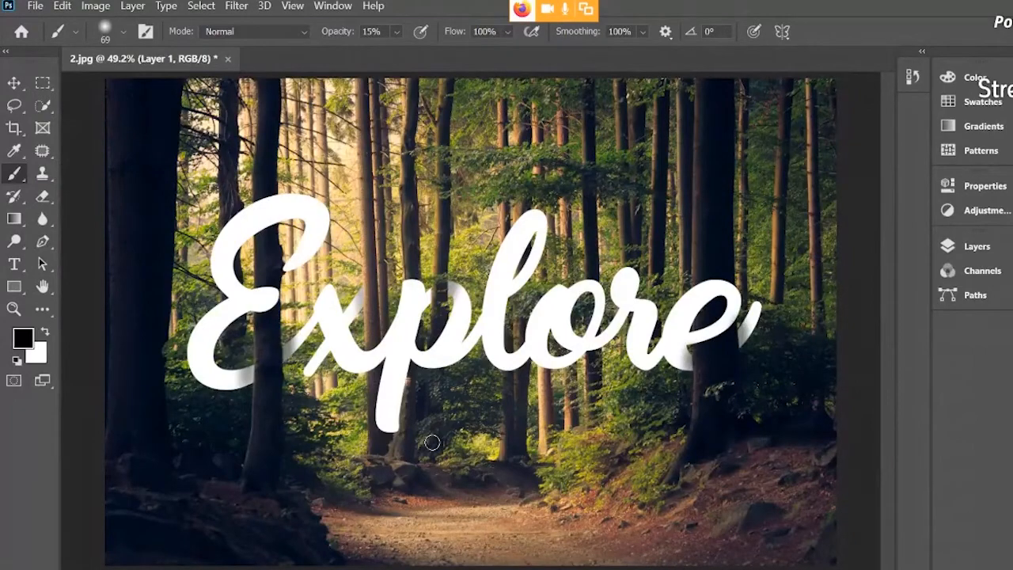
key("alt+Tab")
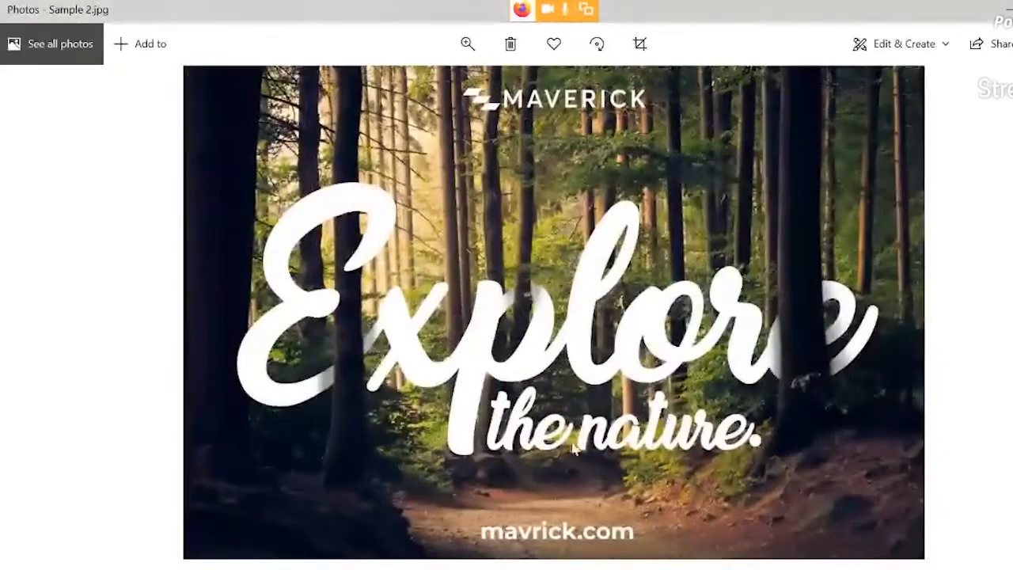
key("alt+Tab")
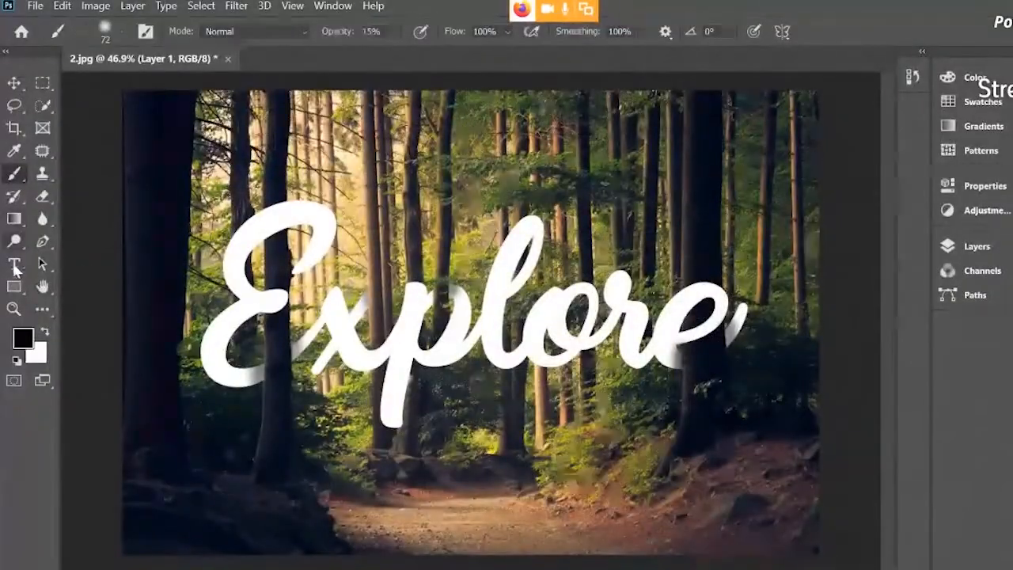
key("t")
left_click(490, 420)
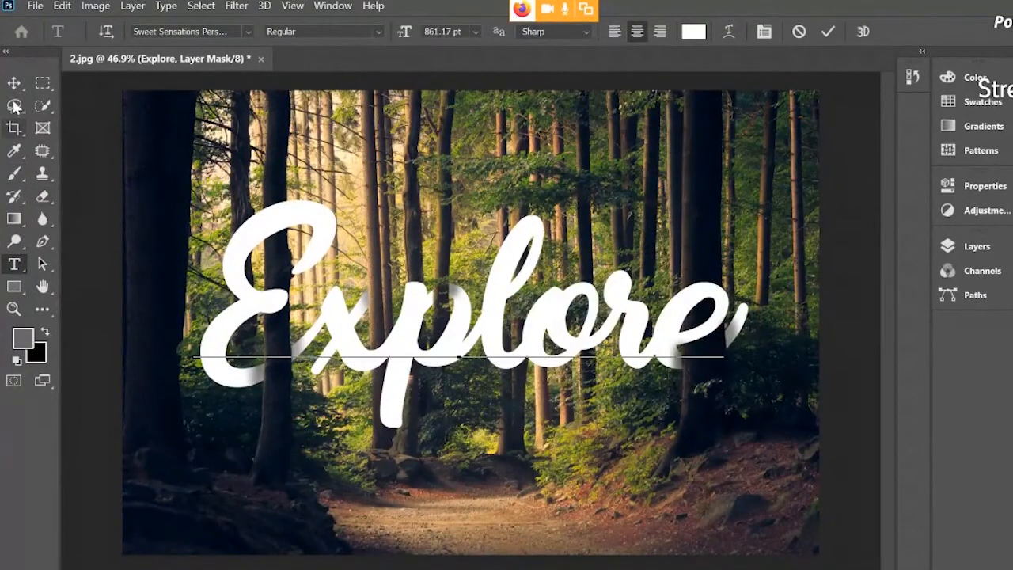
left_click(14, 84)
Step: Try adding the text "the nature" on the path, scaled to 2620.44% and moved beneath the word "Explore"
left_click(15, 264)
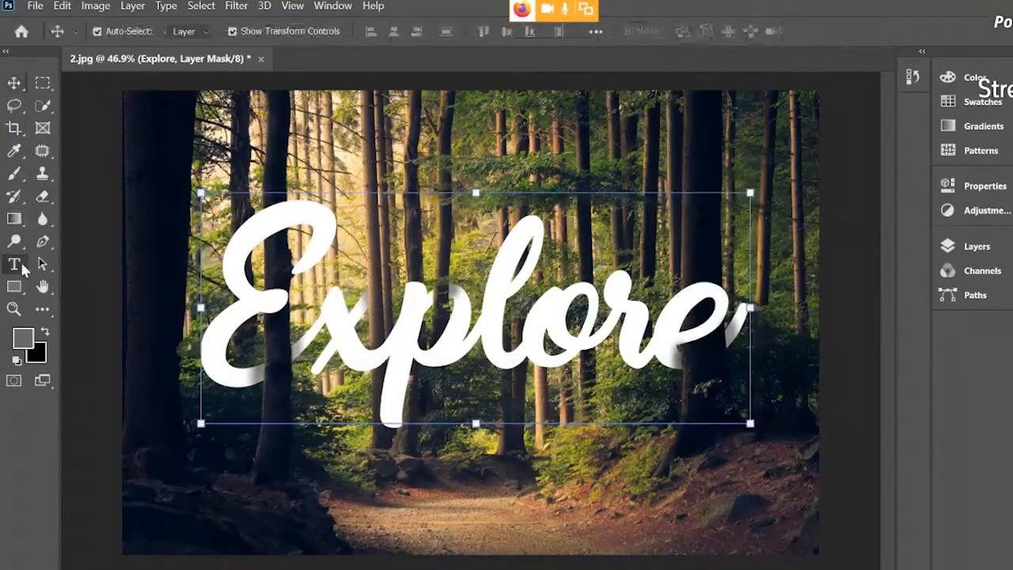
left_click(410, 511)
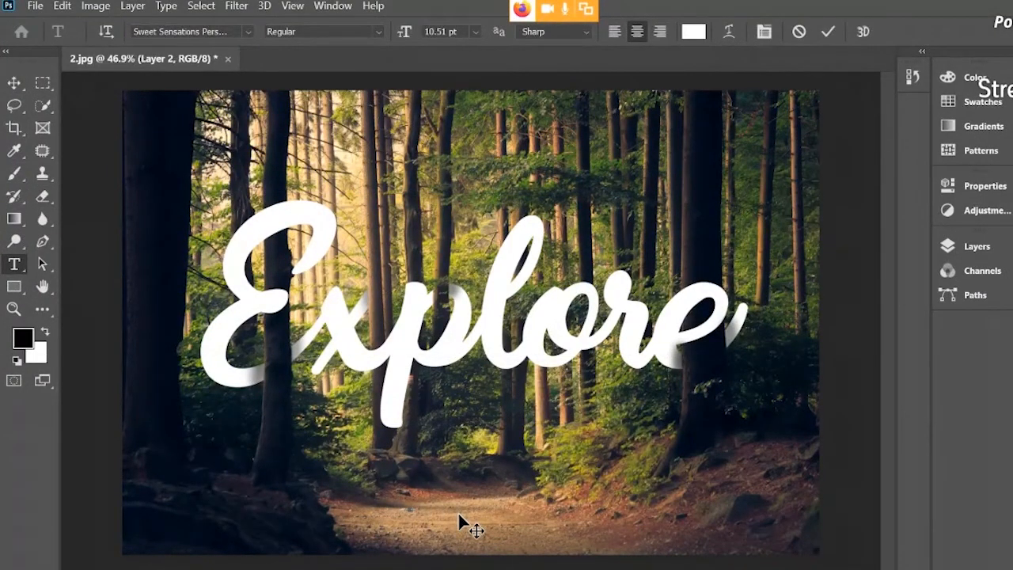
left_click(14, 84)
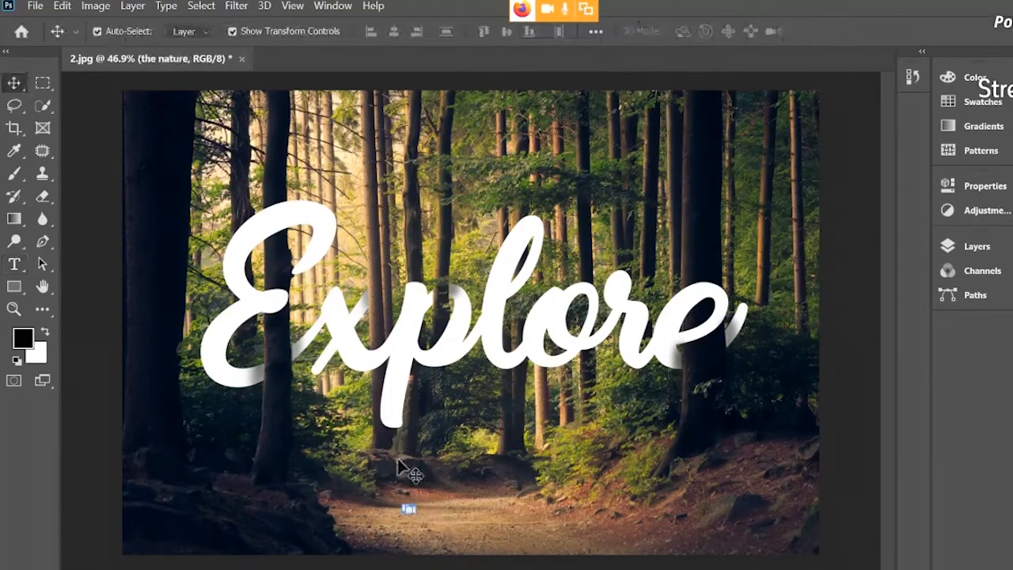
key("ctrl+t")
left_click_drag(416, 499, 613, 415)
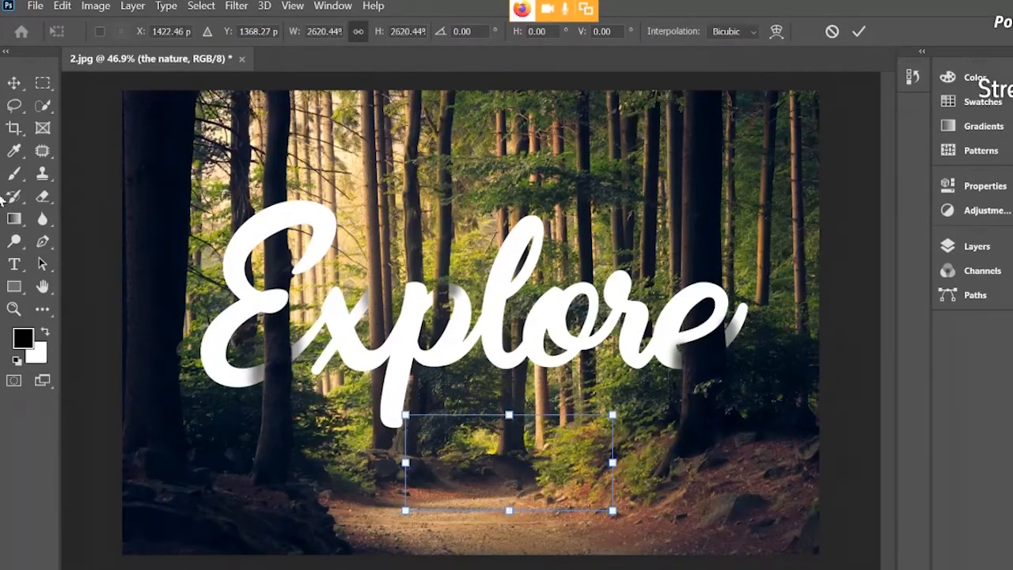
left_click_drag(522, 483, 580, 467)
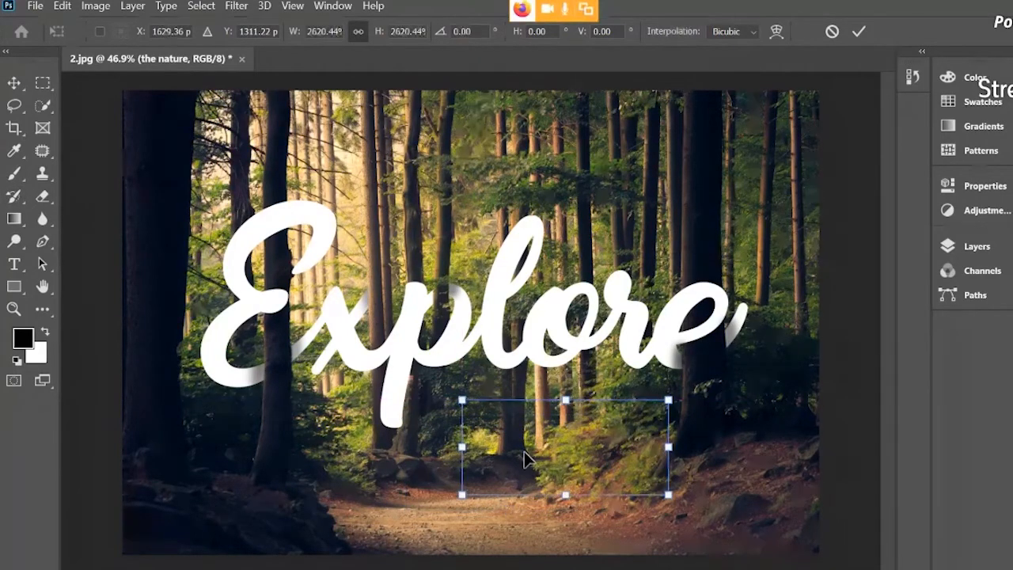
Step: Delete the clipped "the nature" text layer
left_click(990, 247)
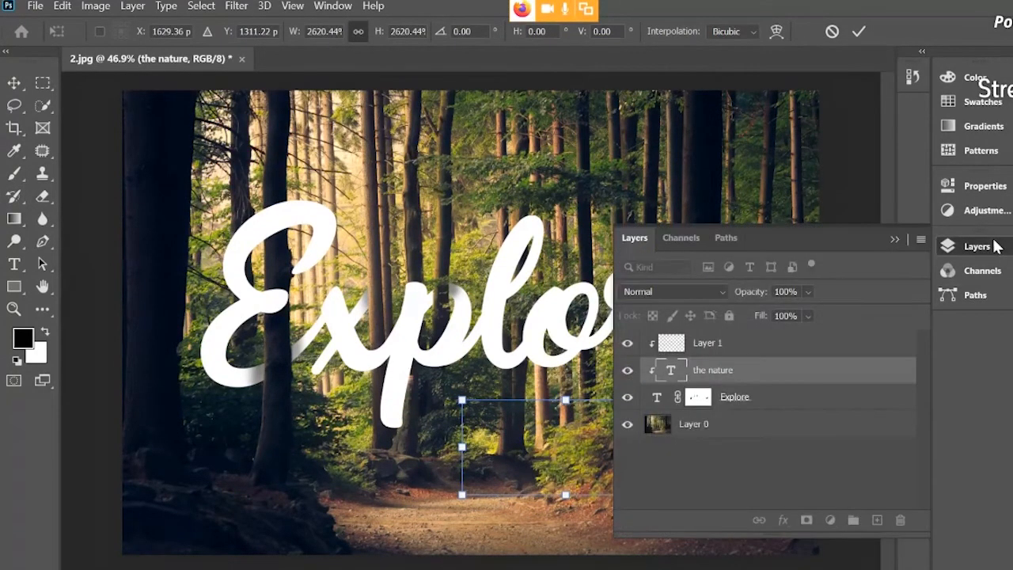
left_click_drag(721, 383, 902, 519)
left_click(895, 239)
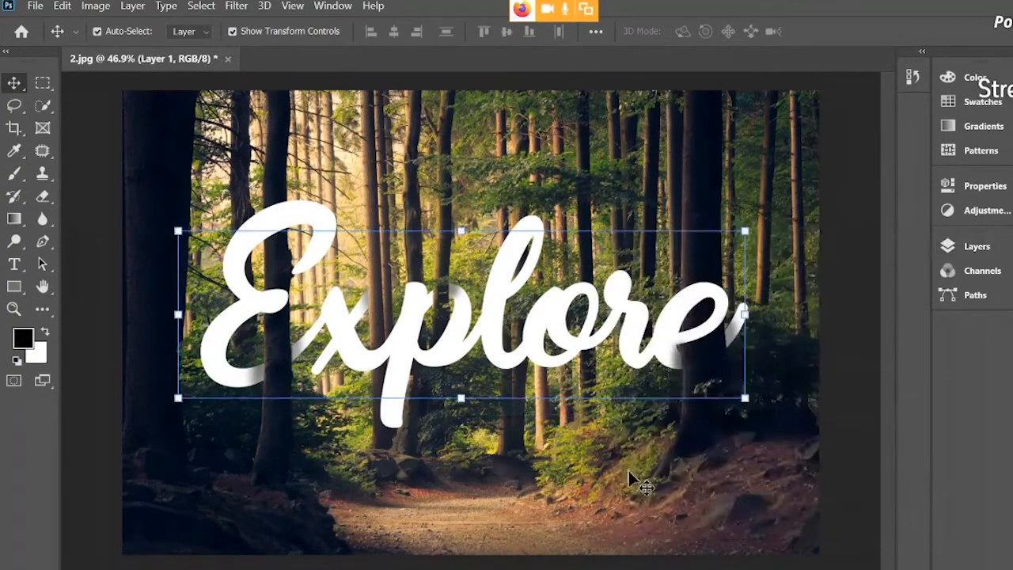
Step: With no layer selected, add the white script text "the nature", enlarge it and place it beneath the "plore" letters
left_click(629, 470)
left_click(96, 348)
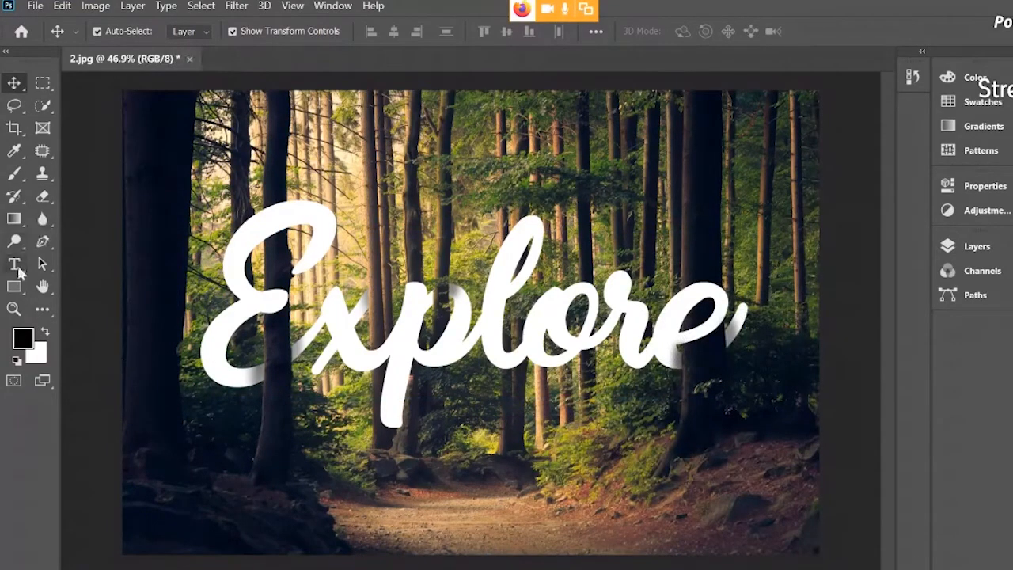
left_click(14, 264)
left_click(498, 522)
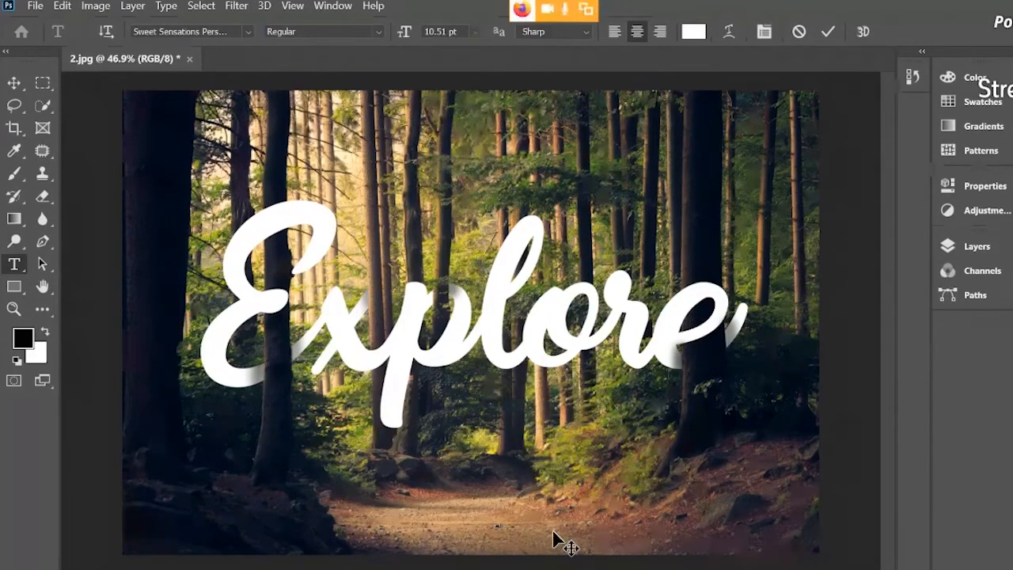
left_click(15, 85)
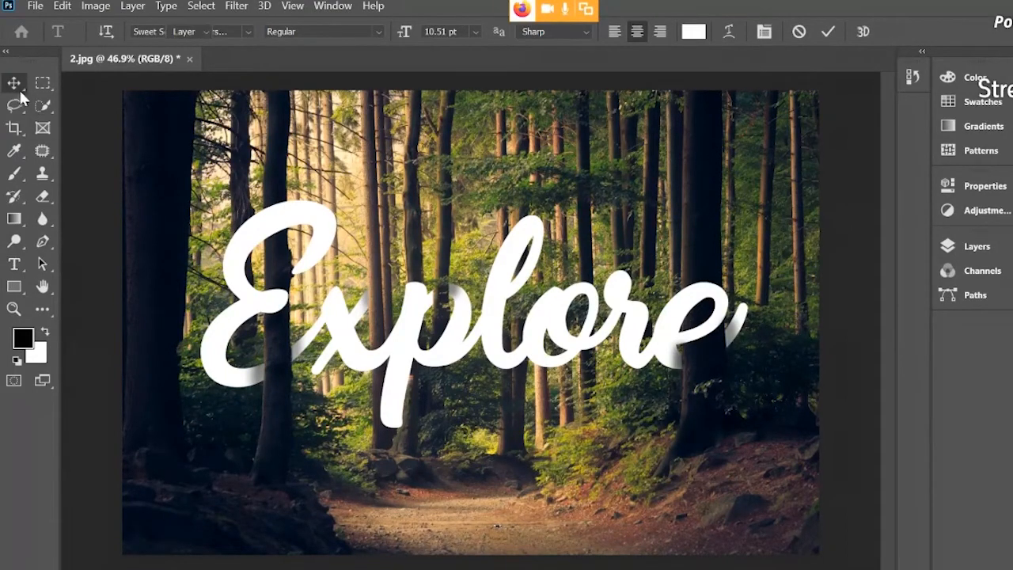
left_click_drag(506, 520, 736, 418)
left_click_drag(654, 479, 598, 413)
key("Return")
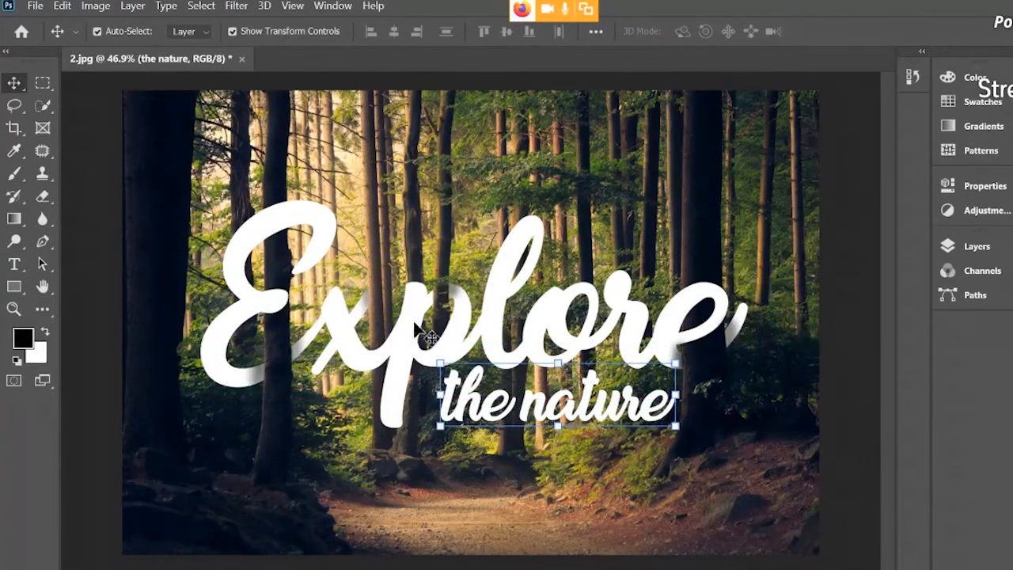
Step: Place the white MAVERICK logo file into the forest composition, scale it to 25.15% and centre it above "Explore"
key("alt+Tab")
left_click_drag(525, 163, 545, 166)
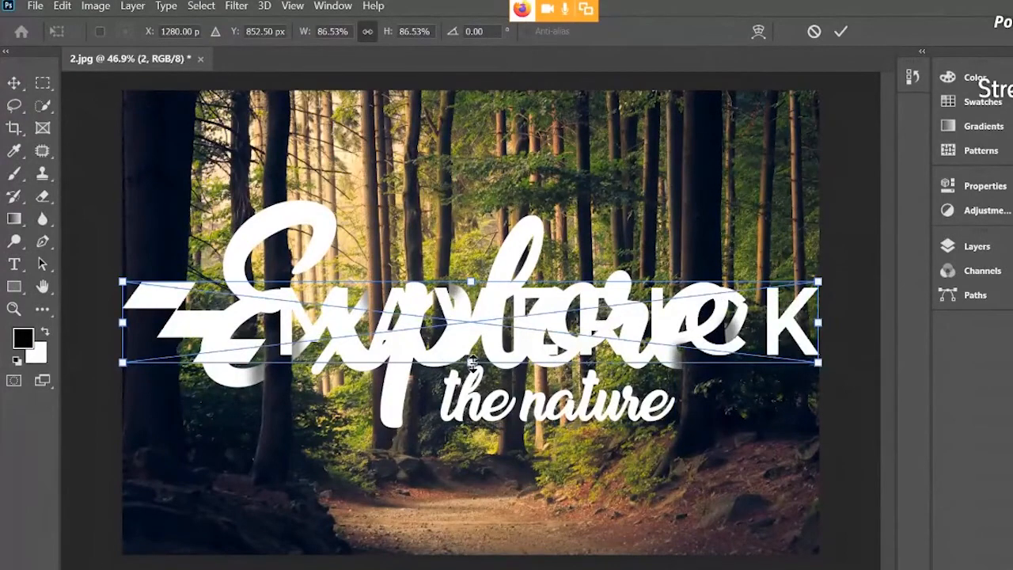
left_click_drag(472, 362, 486, 121)
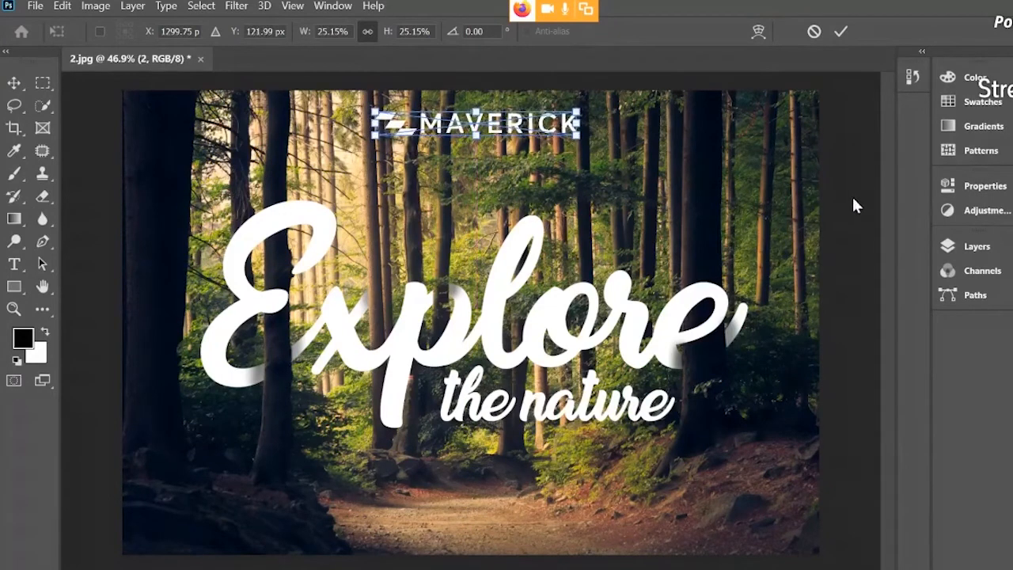
left_click(840, 336)
left_click(97, 422)
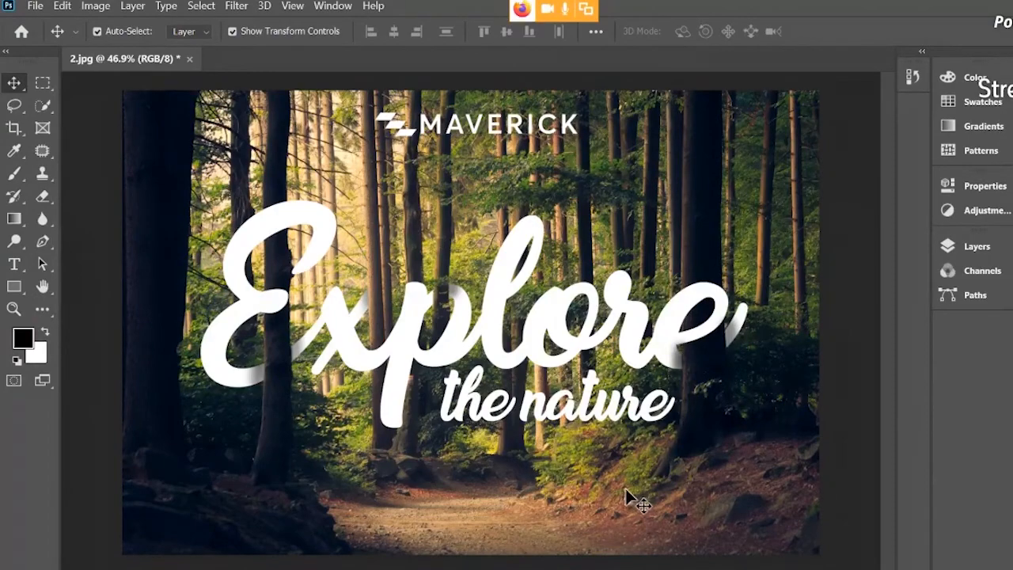
Step: View the Sample 1 reference image from the Masking folder and open the cloud photo 1.jpg as a separate Photoshop document
key("alt+Tab")
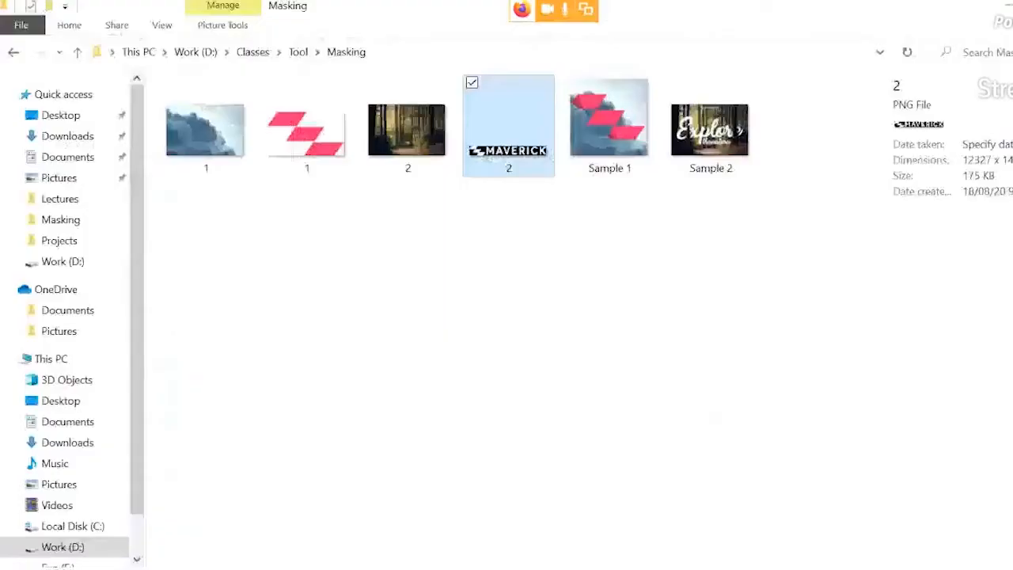
left_click(634, 146)
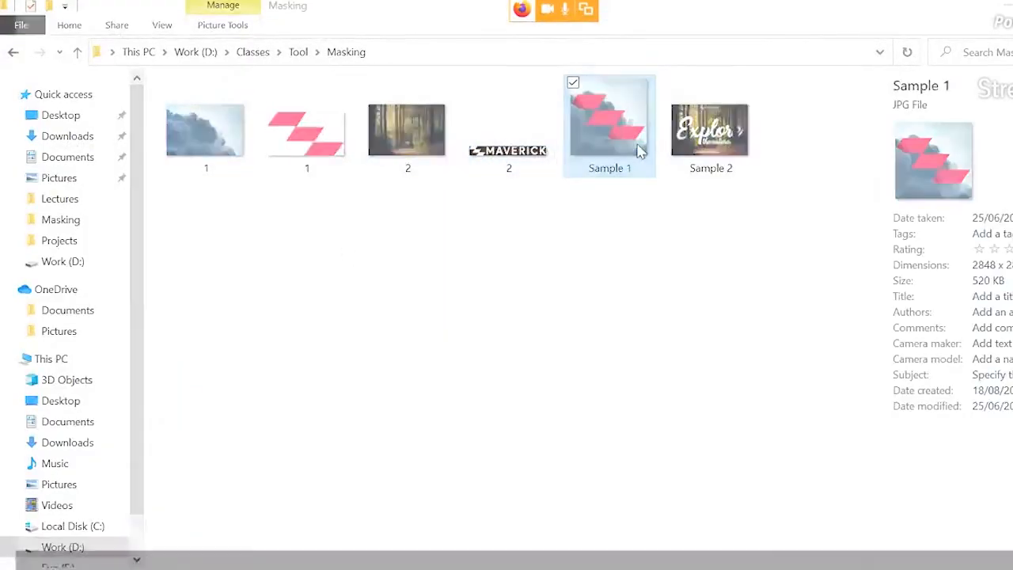
double_click(640, 150)
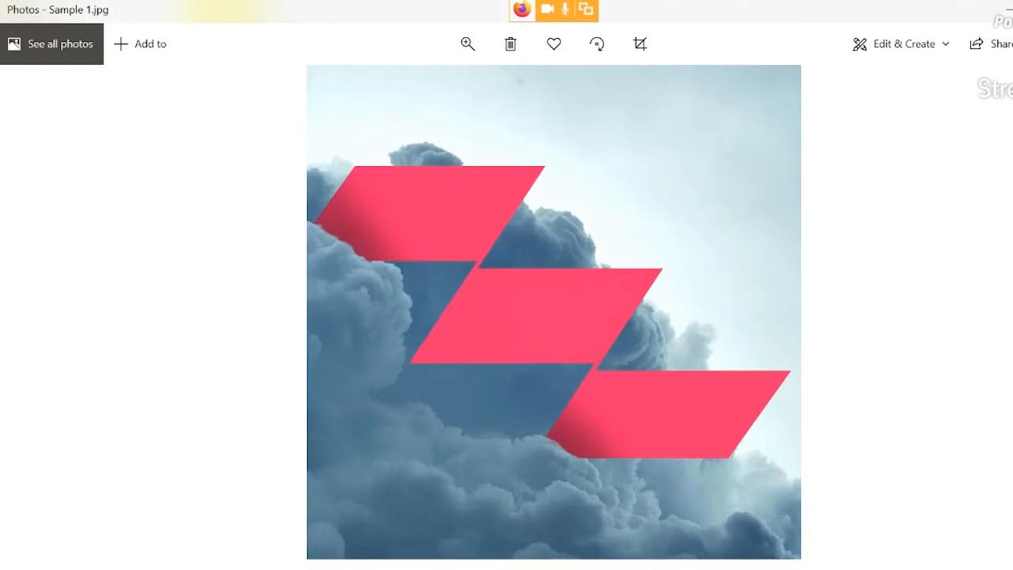
left_click(316, 567)
left_click_drag(230, 139, 348, 62)
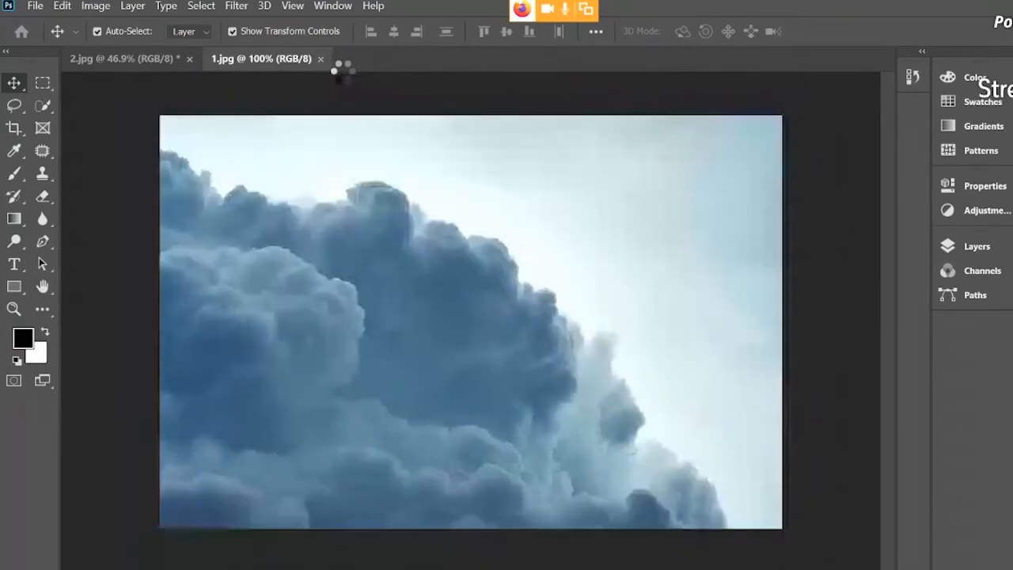
Step: Place the pink parallelogram logo from the Masking folder on the cloud photo, scaled to 156.91% and centred
left_click(317, 568)
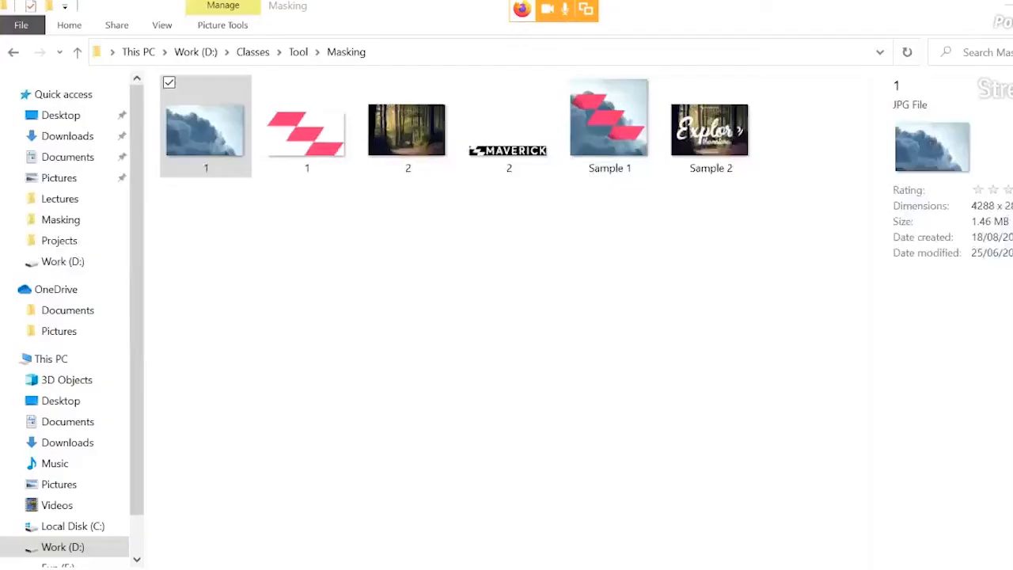
left_click_drag(287, 139, 407, 287)
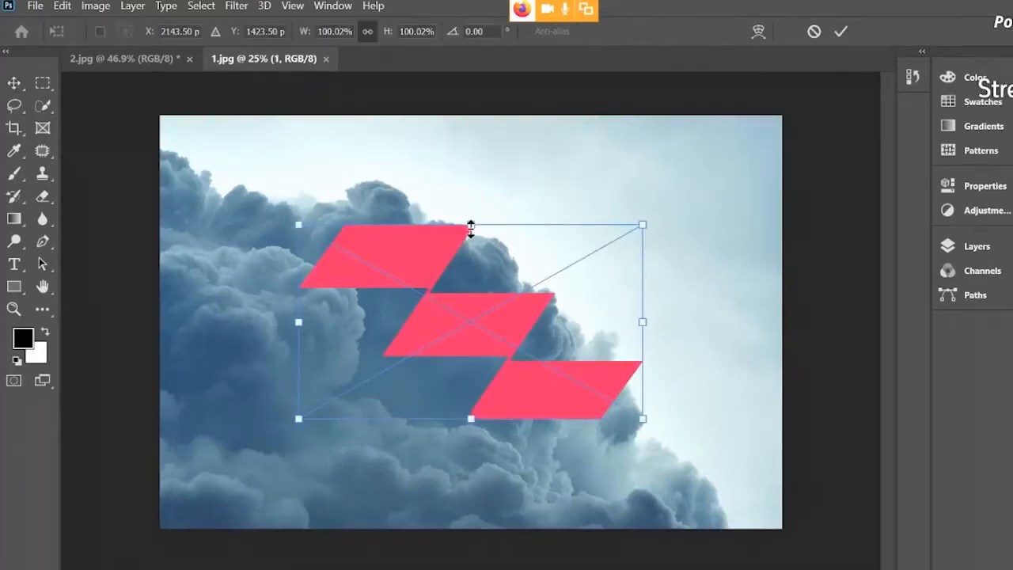
left_click_drag(470, 224, 470, 169)
left_click_drag(470, 418, 471, 473)
left_click_drag(451, 369, 452, 354)
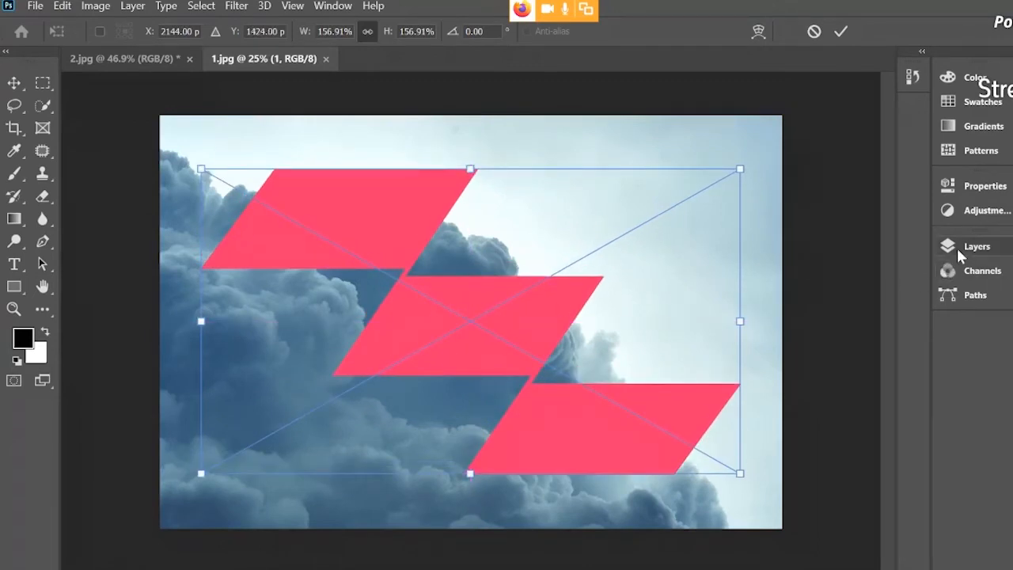
left_click(841, 31)
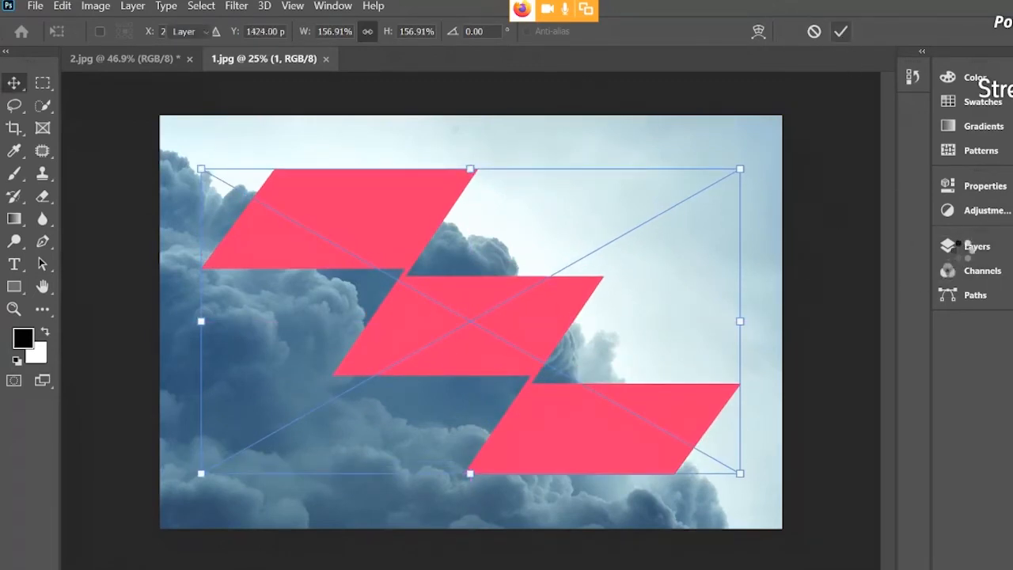
Step: Unlock the cloud background layer and add a layer mask to the pink logo layer
left_click(967, 250)
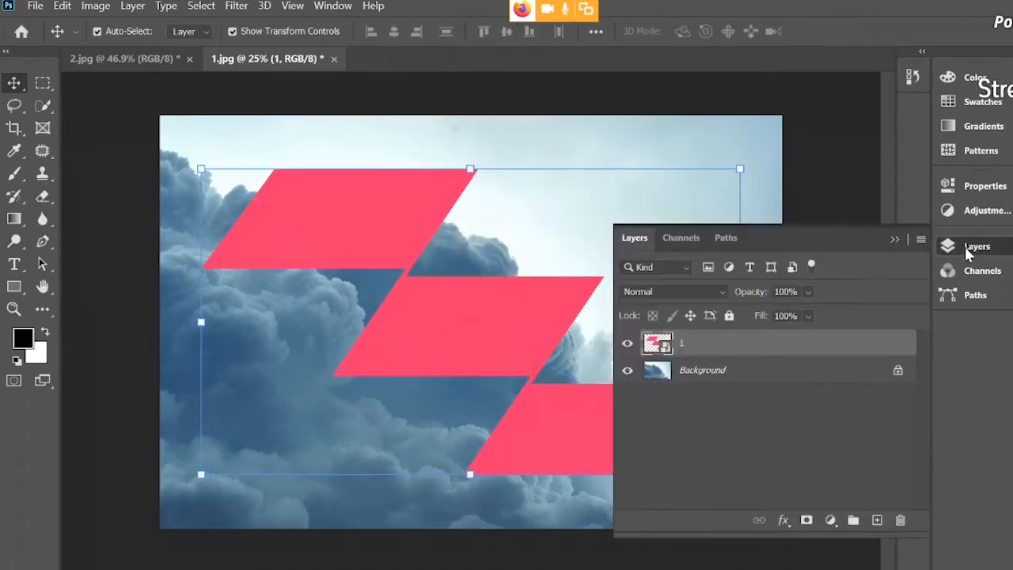
left_click(897, 369)
left_click(712, 348)
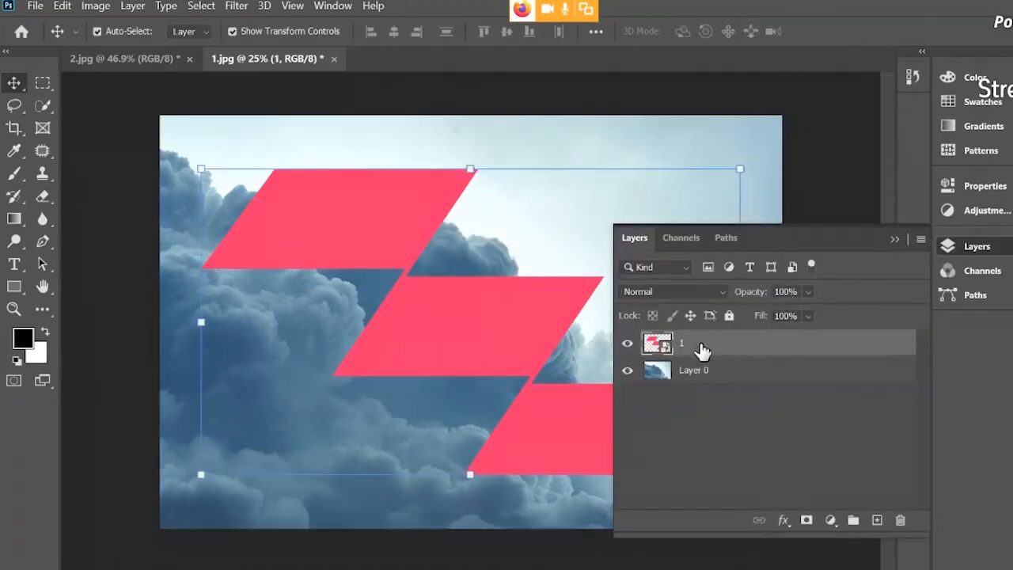
left_click(806, 520)
left_click(891, 239)
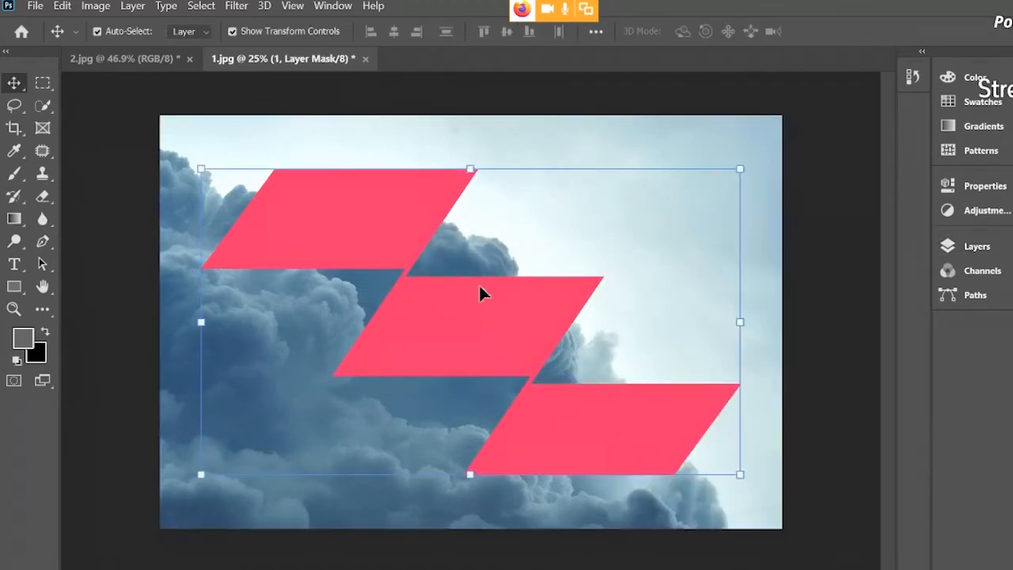
Step: Set up the Brush tool with 100% opacity and white (ffffff) as the foreground colour for painting on the logo's layer mask
left_click(15, 174)
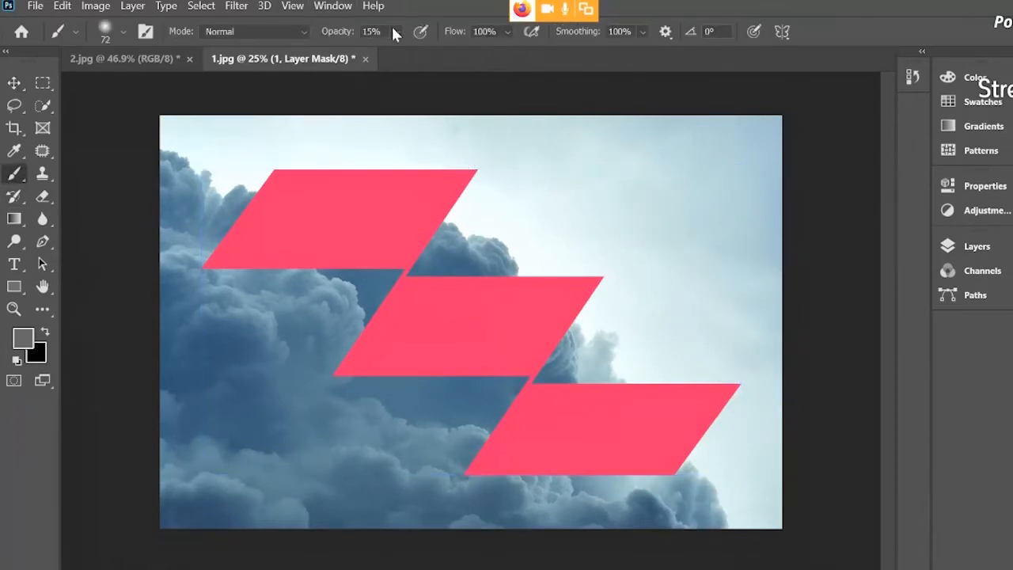
mouse_move(393, 32)
left_mouse_down()
mouse_move(398, 54)
mouse_move(486, 60)
left_mouse_up()
scroll(345, 341, "up", 3, "alt")
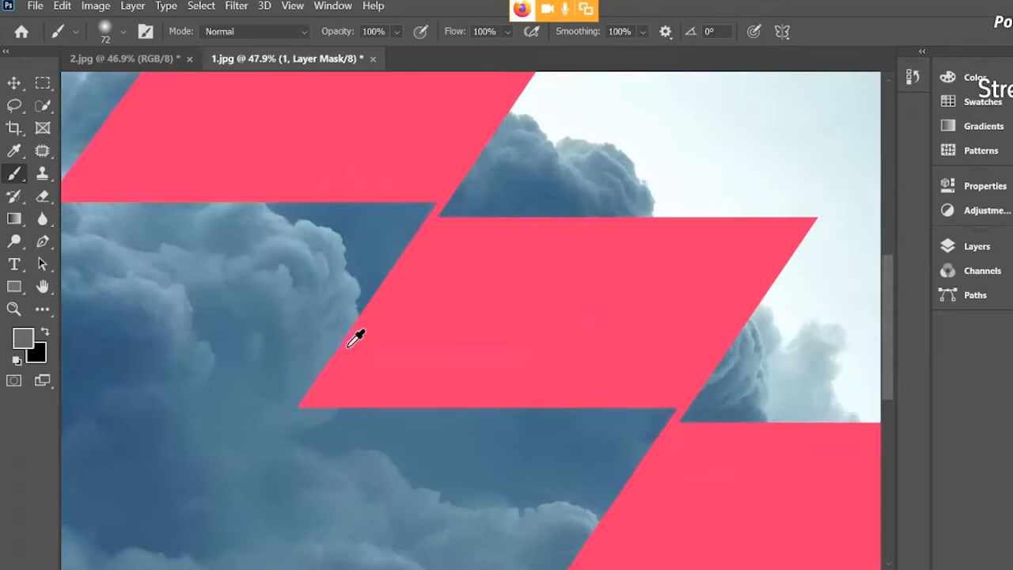
left_click(17, 339)
left_click(614, 140)
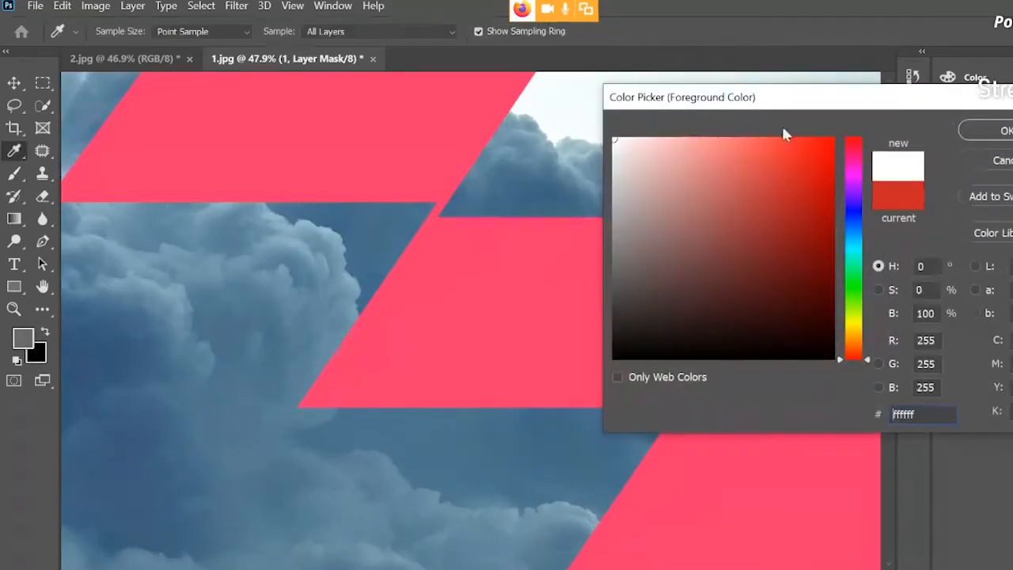
left_click(990, 131)
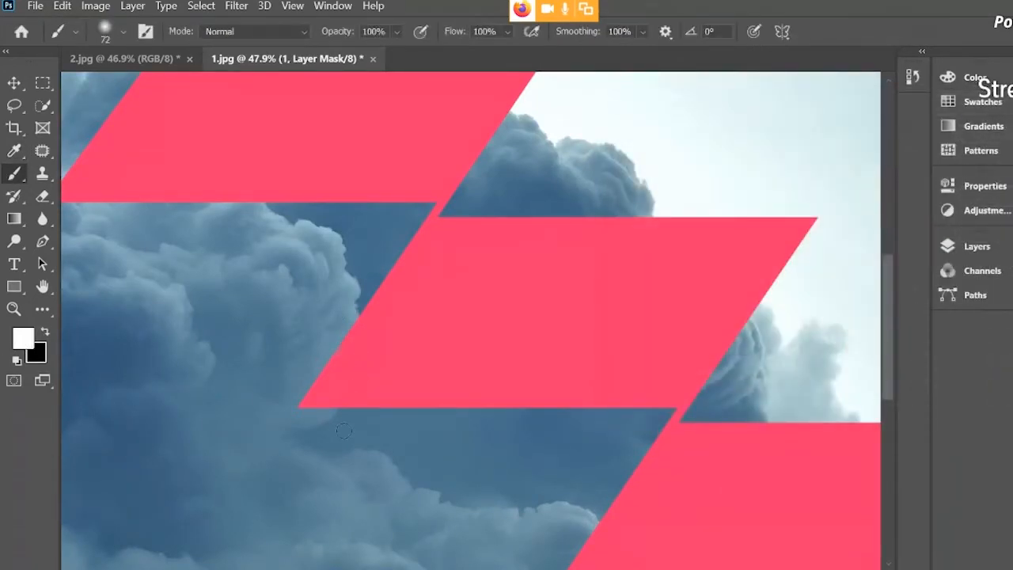
Step: Paint black on the logo mask to hide the middle parallelogram's lower-left corner where it overlaps the cloud
scroll(349, 400, "up", 1, "alt")
key("x")
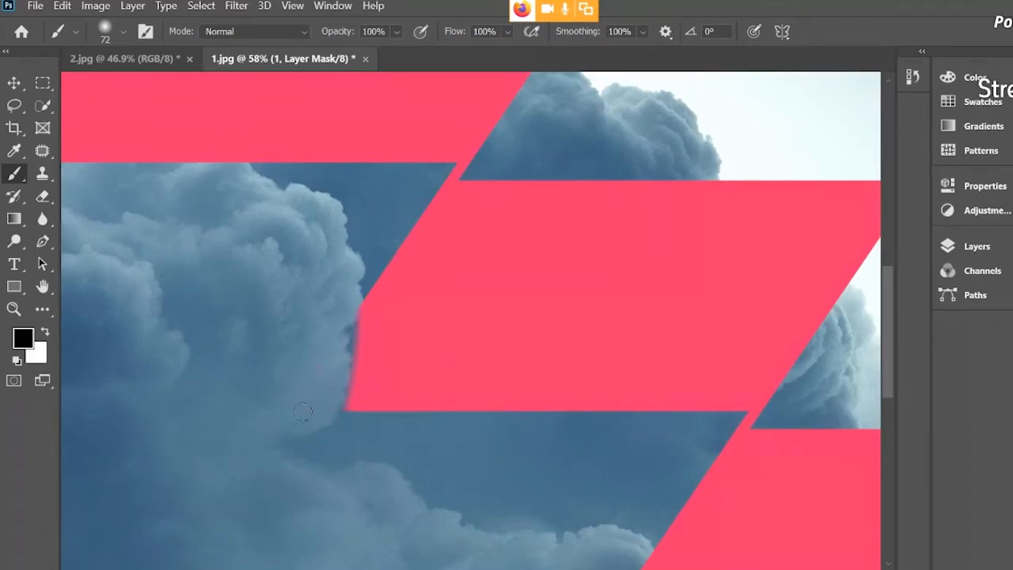
scroll(324, 342, "up", 3, "alt")
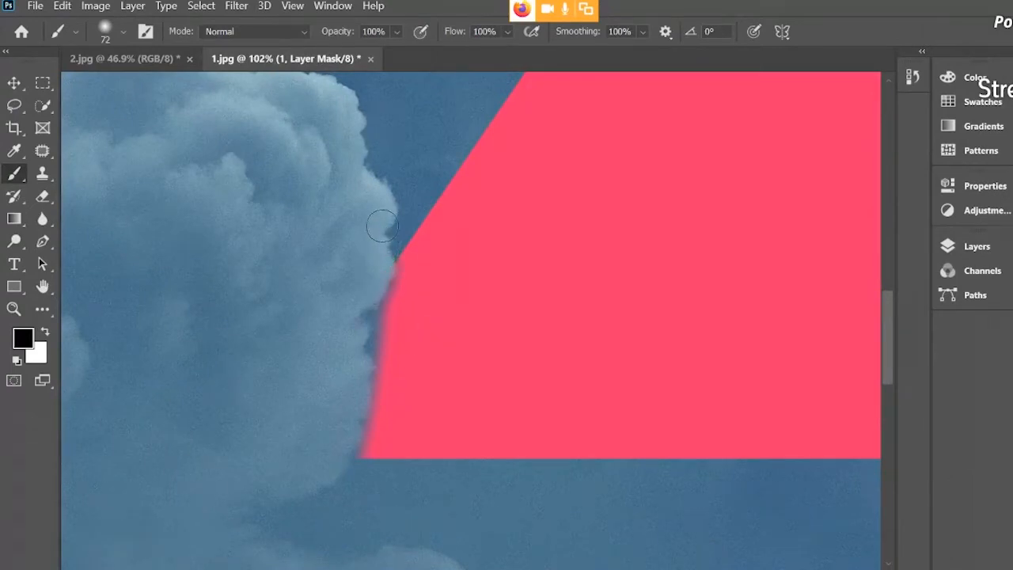
Step: Reduce the soft round brush to 21 px and refine the mask edge in black and white along the cloud's contour
right_click(388, 292)
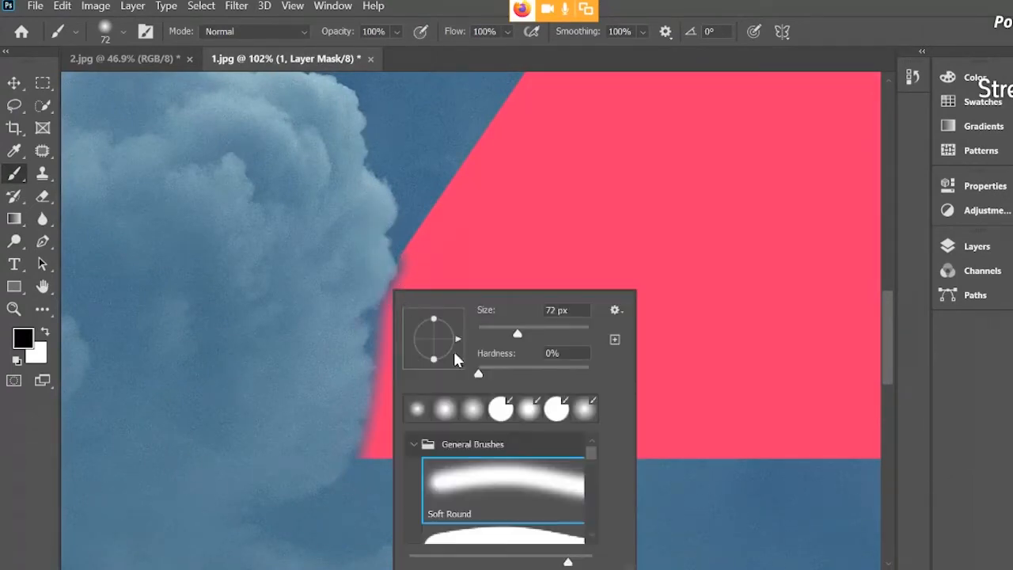
left_click_drag(526, 338, 492, 339)
left_click(334, 331)
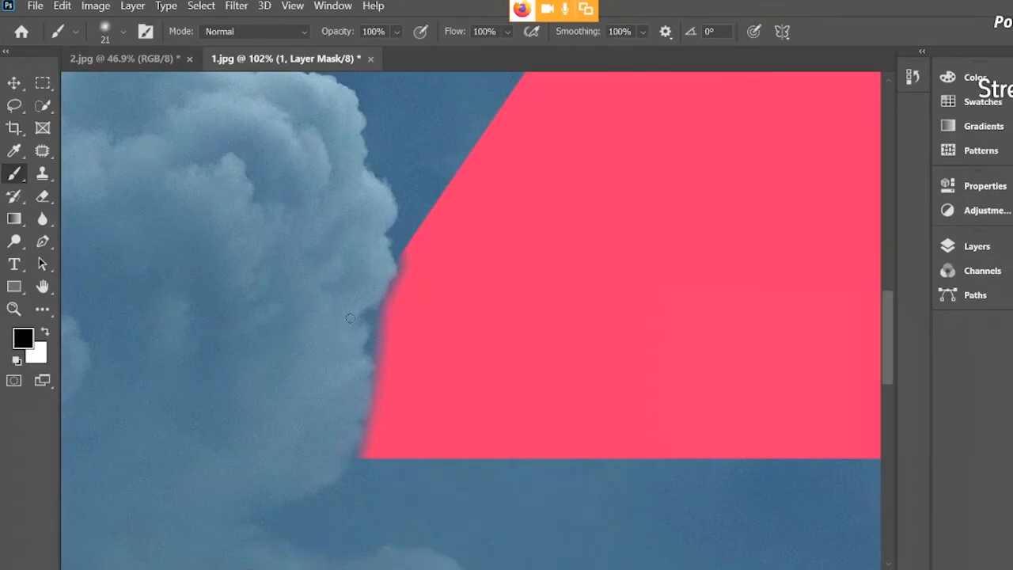
key("x")
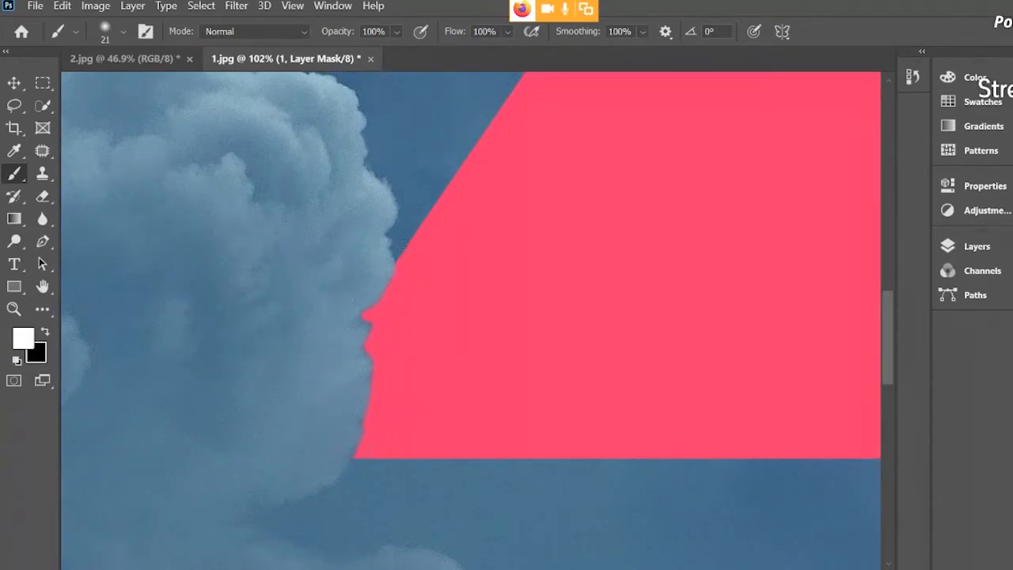
scroll(419, 273, "down", 6)
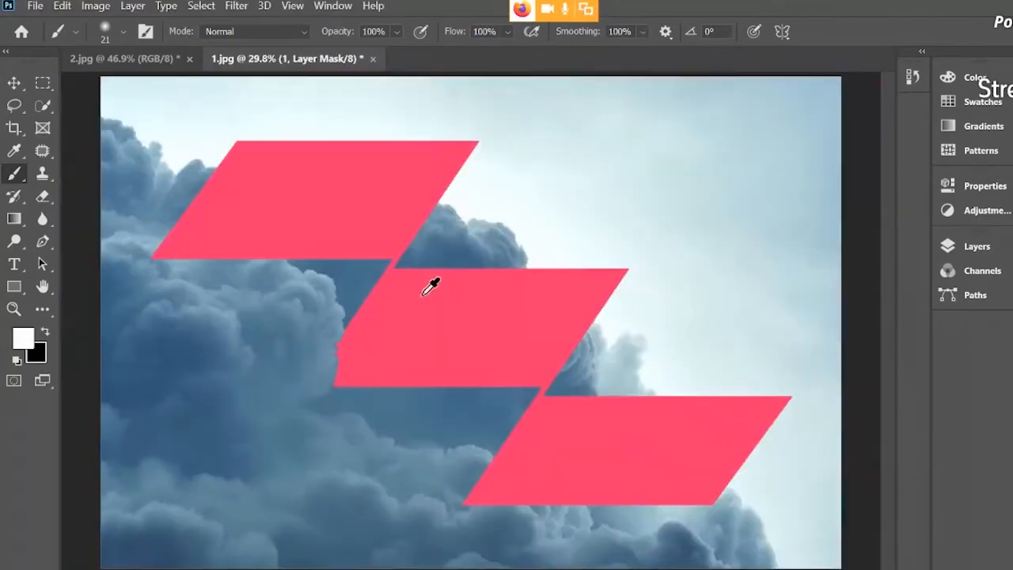
scroll(366, 349, "up", 6)
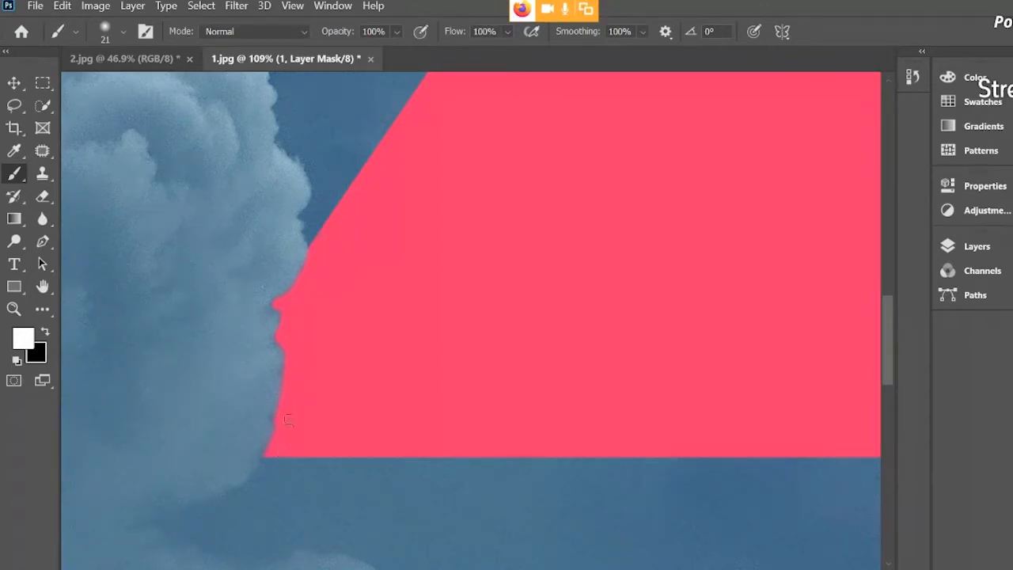
scroll(380, 295, "down", 10)
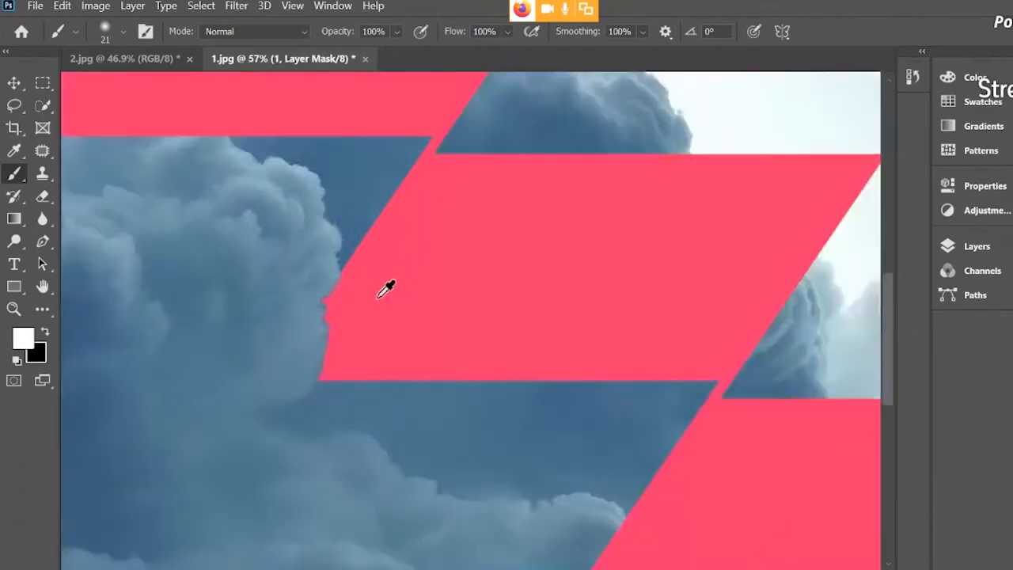
scroll(421, 325, "up", 2)
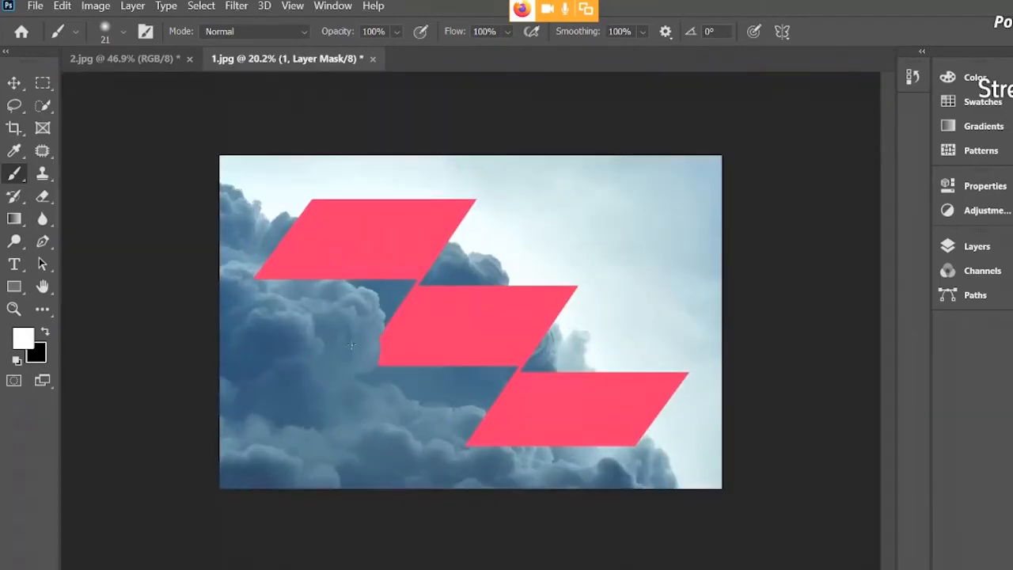
Step: Add a new empty layer above the pink logo layer and clip it to the logo with a clipping mask
left_click(965, 246)
left_click(877, 520)
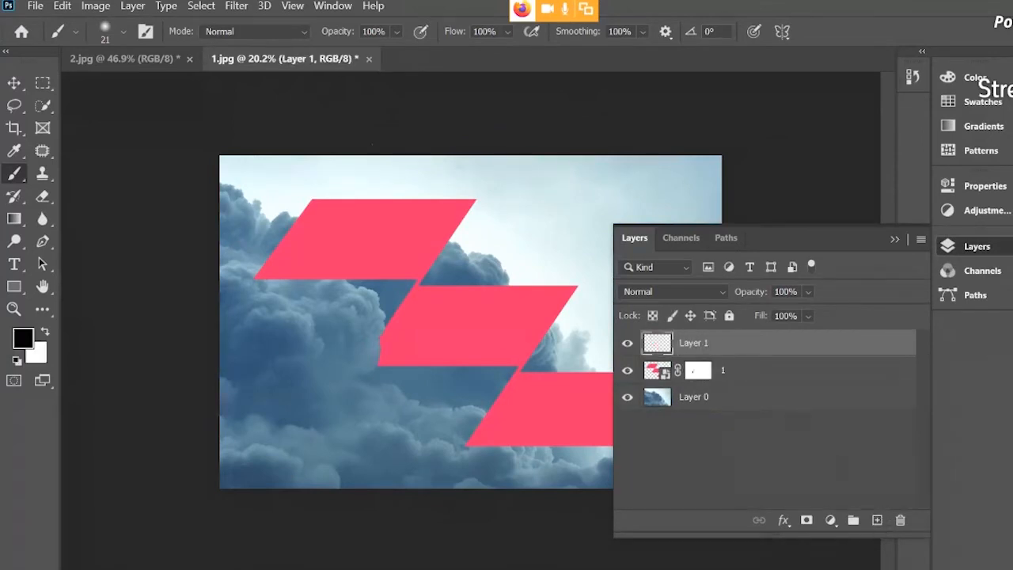
left_click(136, 7)
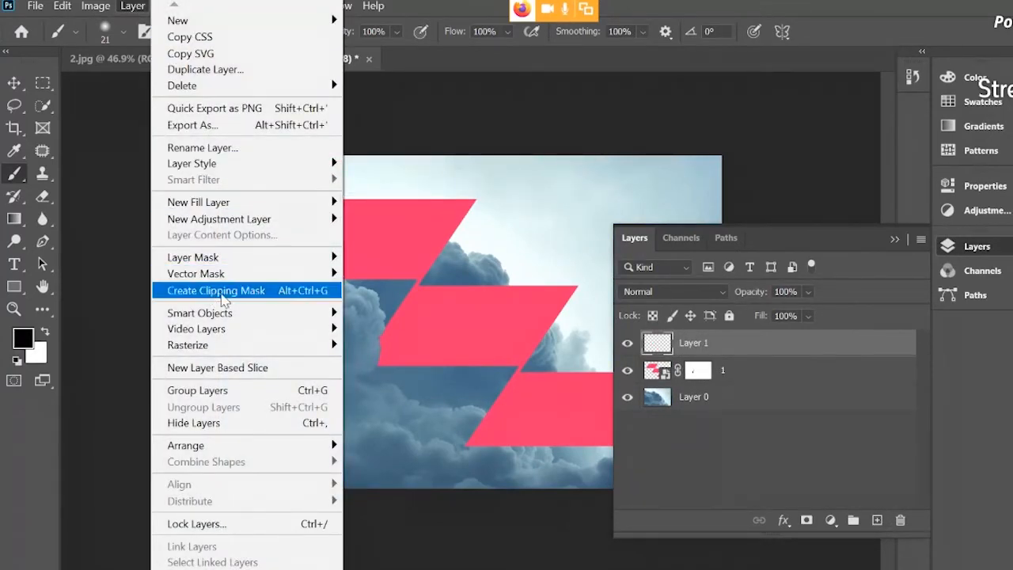
left_click(225, 293)
left_click(892, 239)
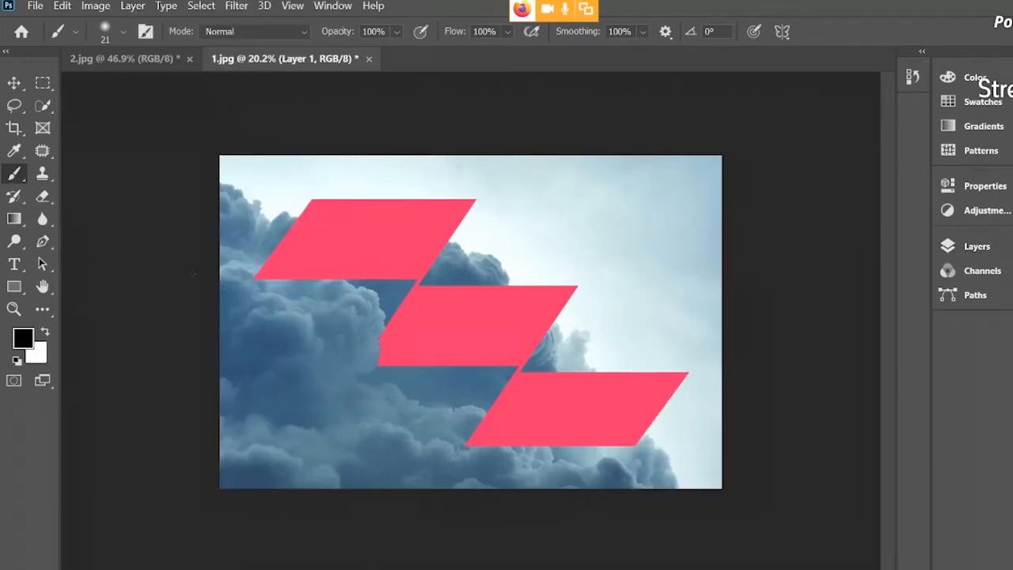
Step: Paint a soft black shadow on the clipped layer beside the middle parallelogram's masked cloud edge, using a 228 px brush at 15% opacity
left_click_drag(396, 32, 361, 53)
right_click(400, 303)
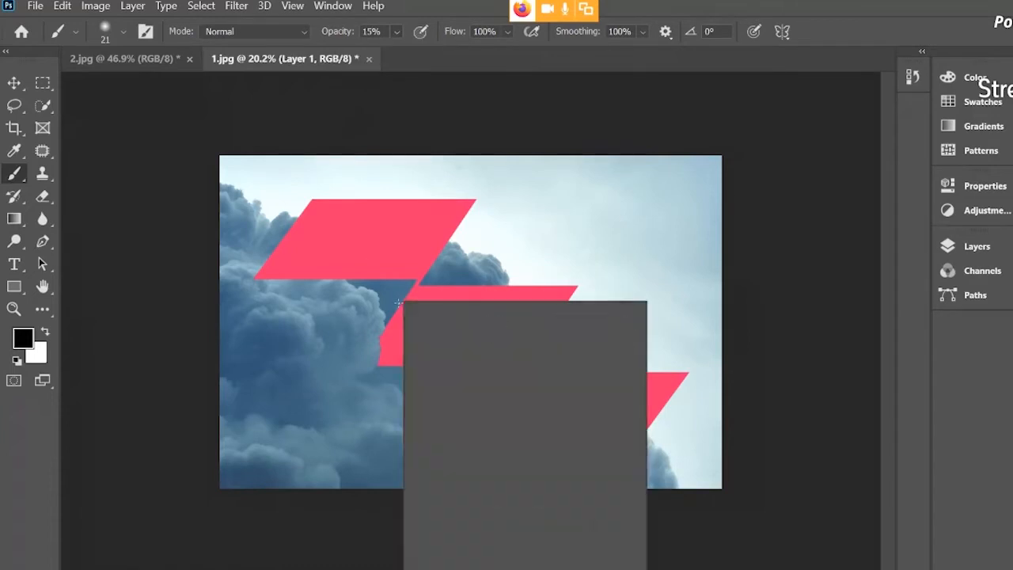
left_click_drag(500, 346, 582, 345)
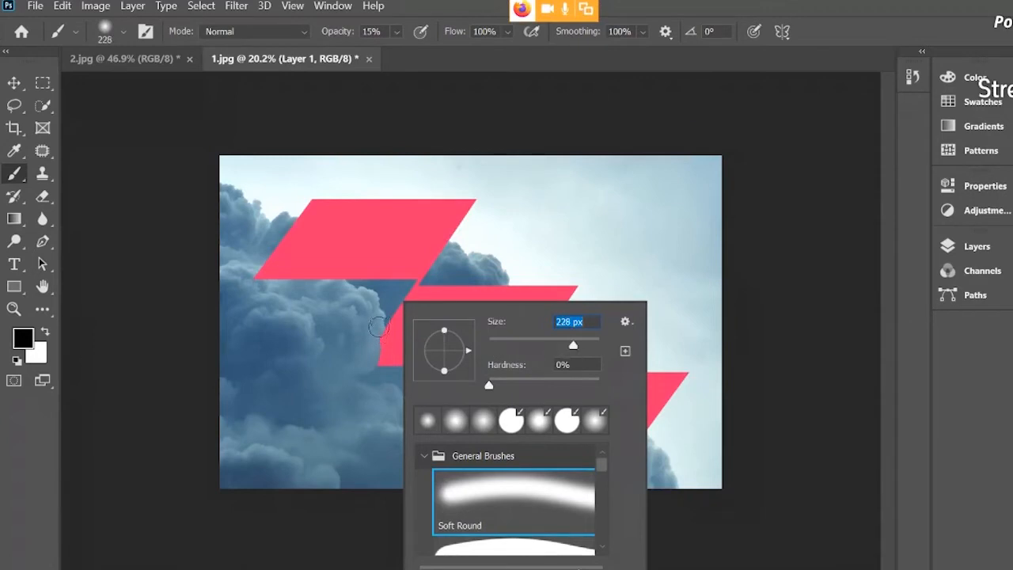
left_click(379, 319)
left_click_drag(386, 342, 380, 371)
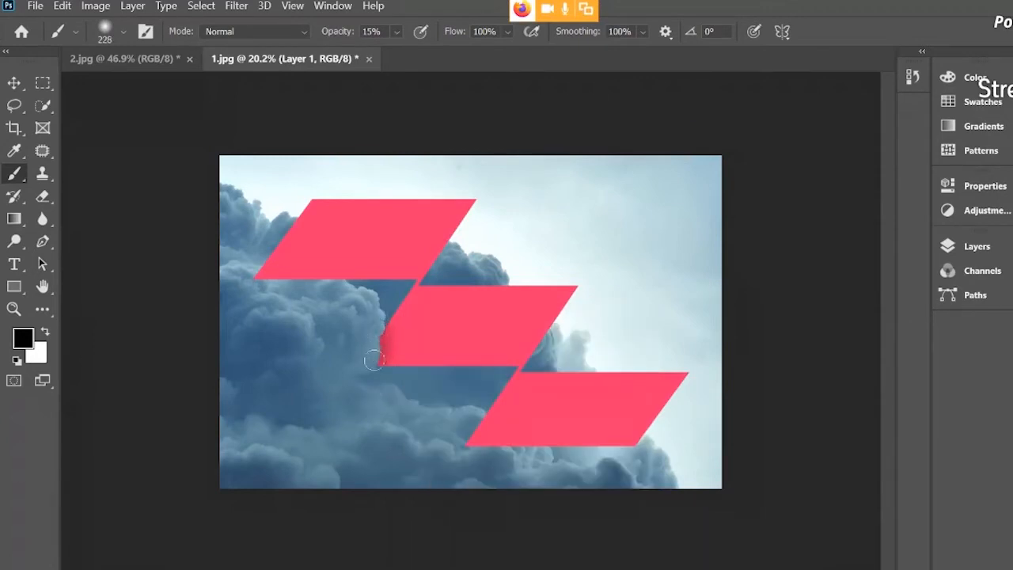
left_click_drag(385, 325, 393, 362)
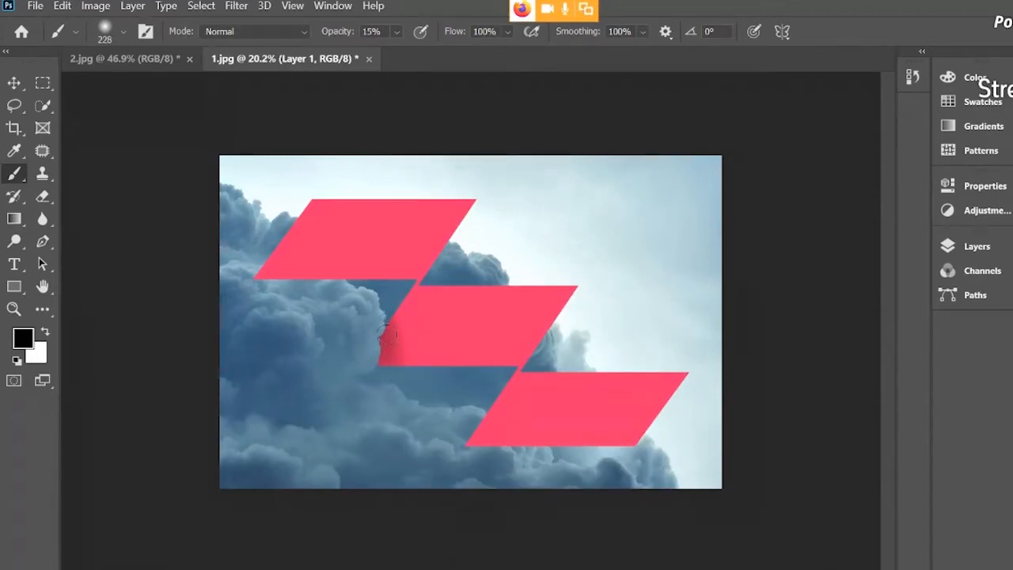